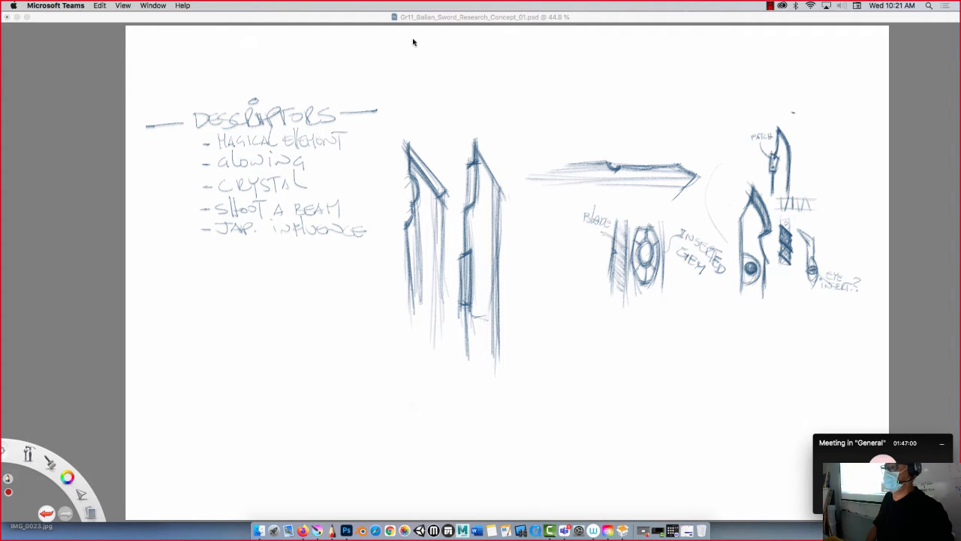
- Switch to Photoshop and move the Color panel away from the sword sketches
left_click(382, 19)
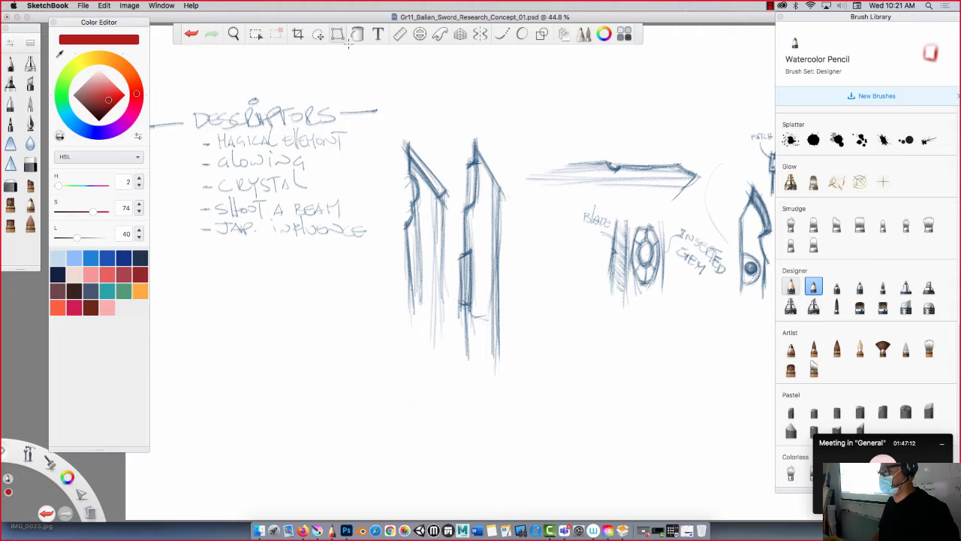
left_click(346, 531)
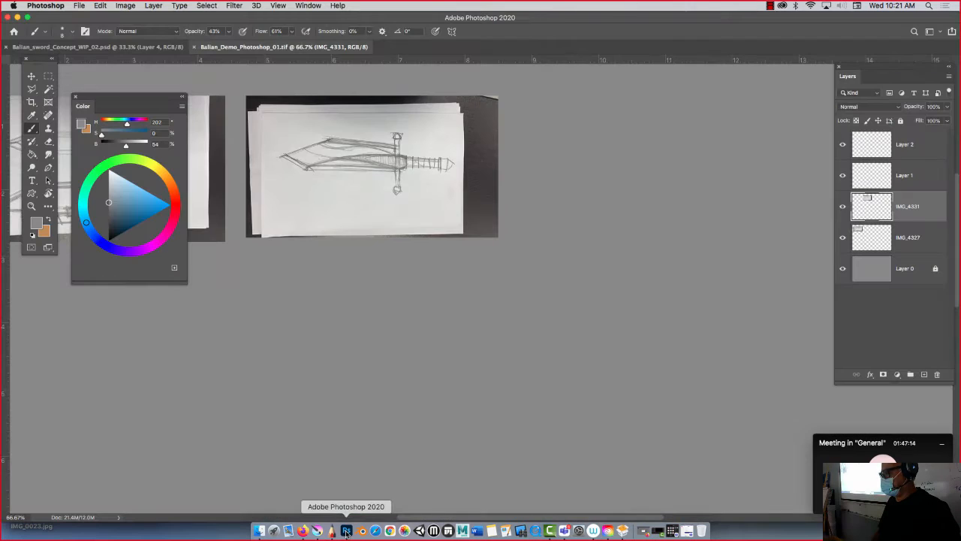
left_click_drag(115, 97, 664, 80)
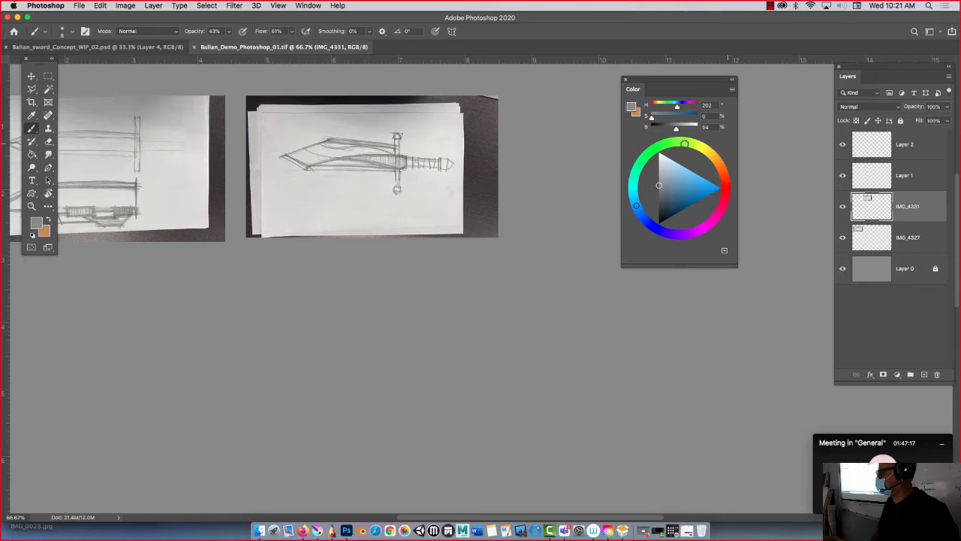
- Rotate the sword sketch on layer IMG_4331 by 90 degrees so the blade points up, and position it beside the other sketch
left_click(842, 206)
left_click(843, 206)
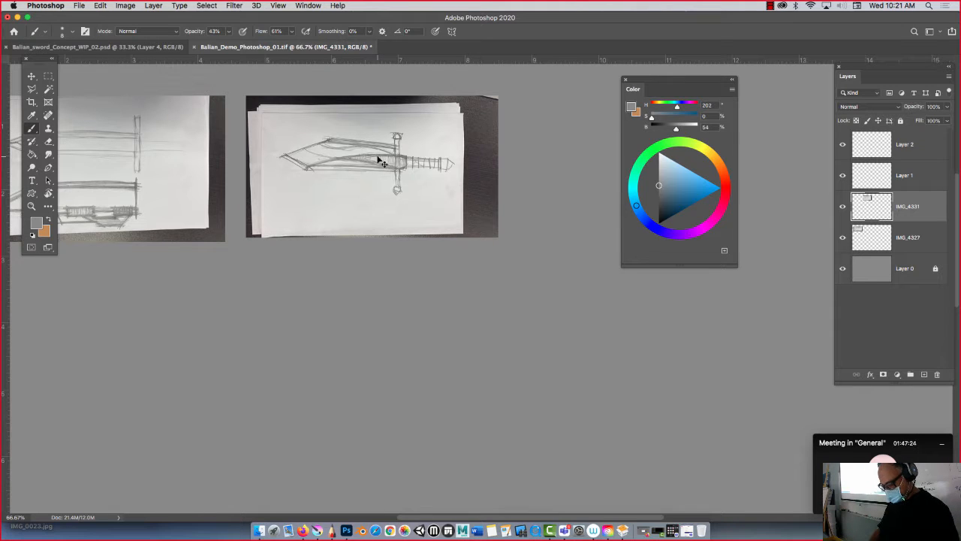
key("super+t")
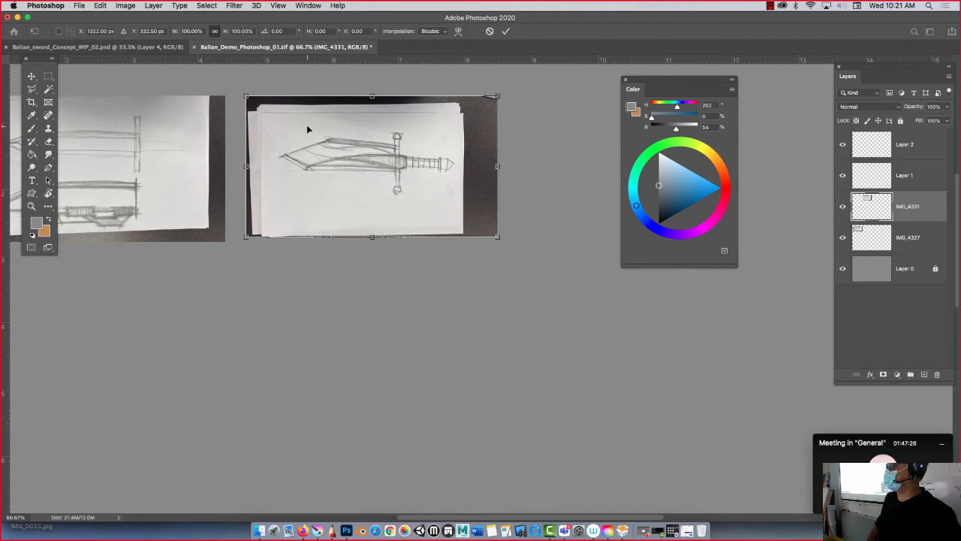
mouse_move(504, 239)
left_mouse_down()
mouse_move(471, 275)
mouse_move(357, 280)
mouse_move(322, 260)
left_mouse_up()
left_click_drag(337, 229, 337, 219)
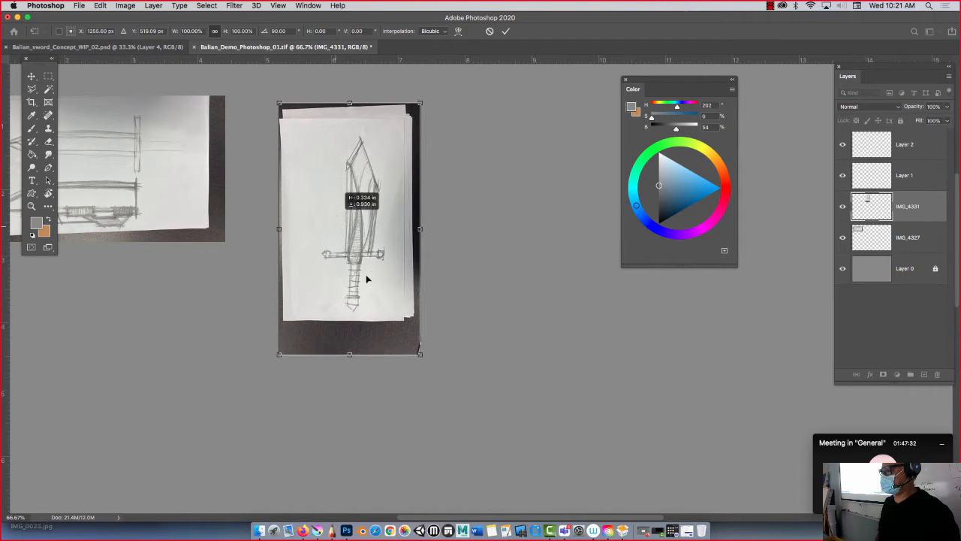
left_click_drag(366, 279, 367, 280)
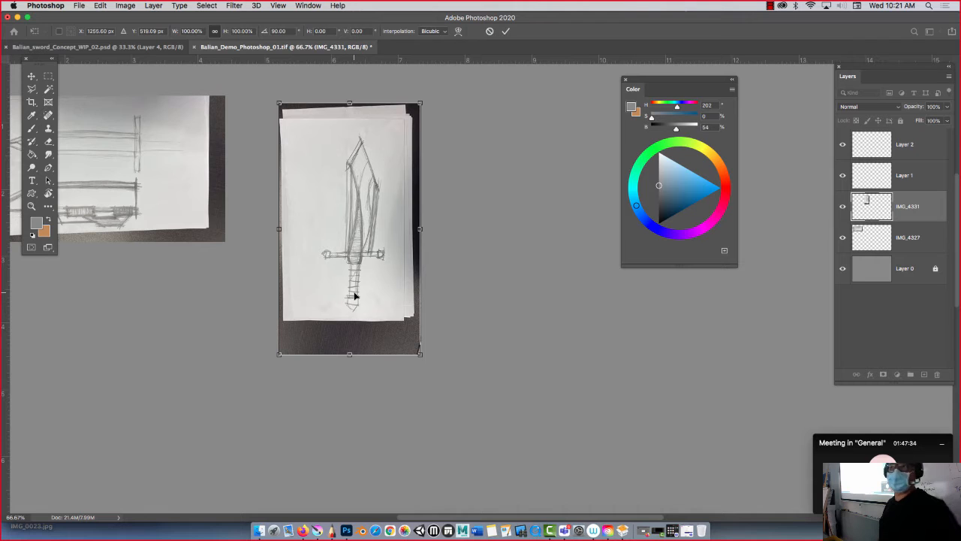
- Scale the rotated sword sketch up to about 272% and place it in the middle of the canvas
key("super+minus")
key("super+minus")
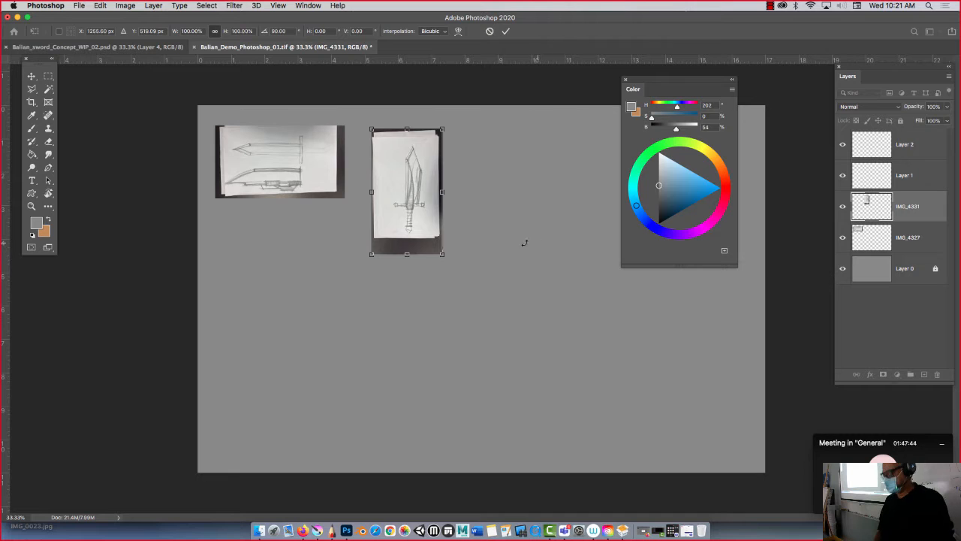
mouse_move(441, 254)
left_mouse_down()
mouse_move(533, 323)
mouse_move(578, 390)
mouse_move(500, 350)
mouse_move(542, 481)
left_mouse_up()
left_click_drag(504, 441, 496, 419)
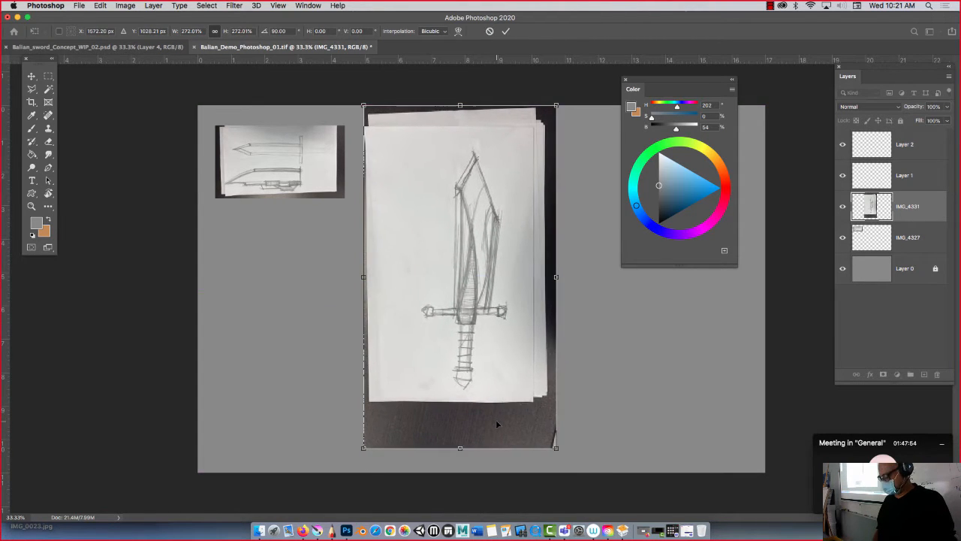
key("Return")
- Lock the IMG_4331 layer and add a new empty layer directly above it for brush work
key("b")
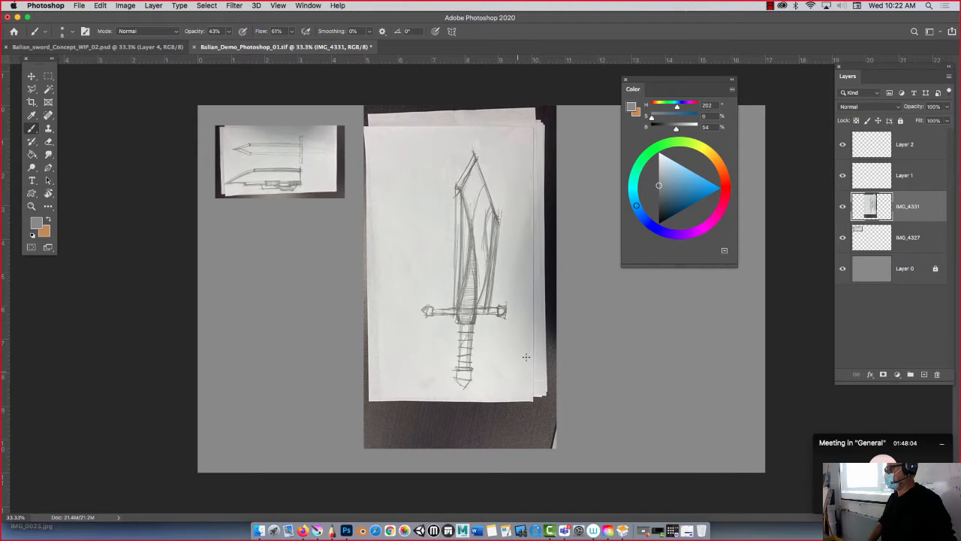
left_click(900, 120)
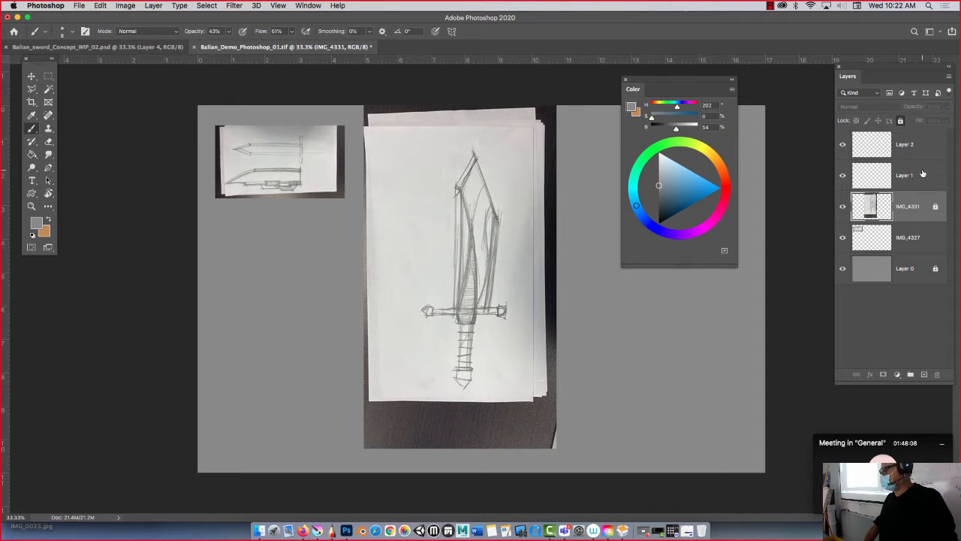
left_click(924, 374)
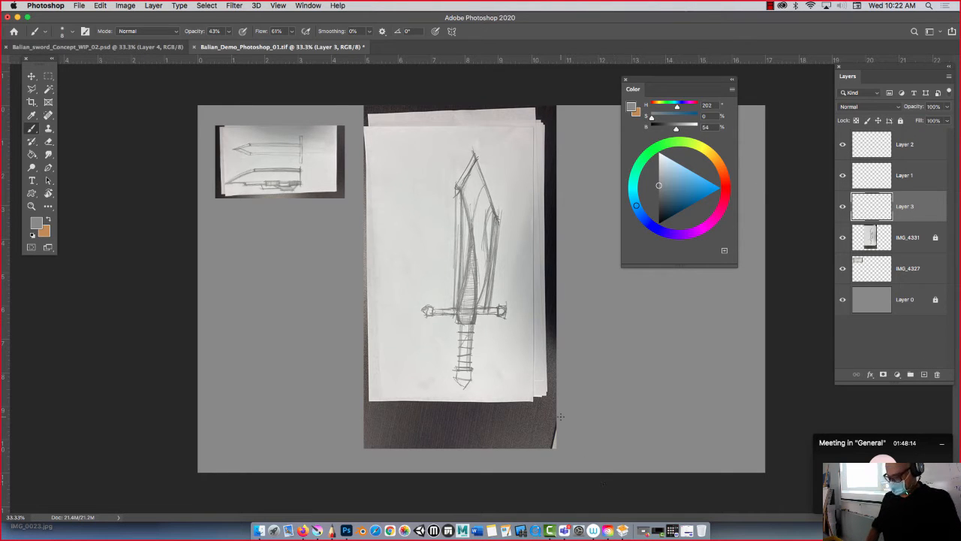
- Set the brush opacity to 55%, check the Soft Round Pressure Size preset and dab a test dot beside the grip
key("super+plus")
key("super+plus")
left_click_drag(426, 431, 399, 344)
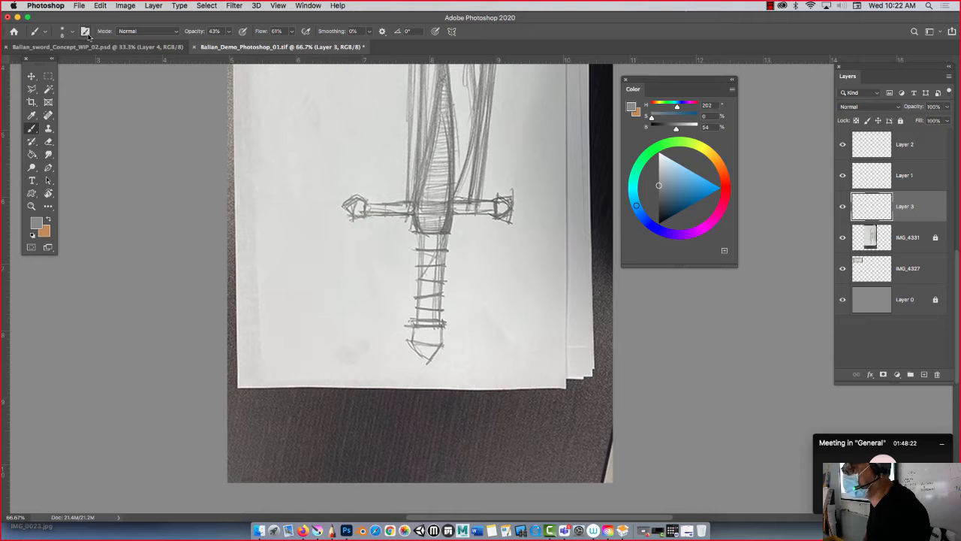
left_click_drag(226, 42, 234, 43)
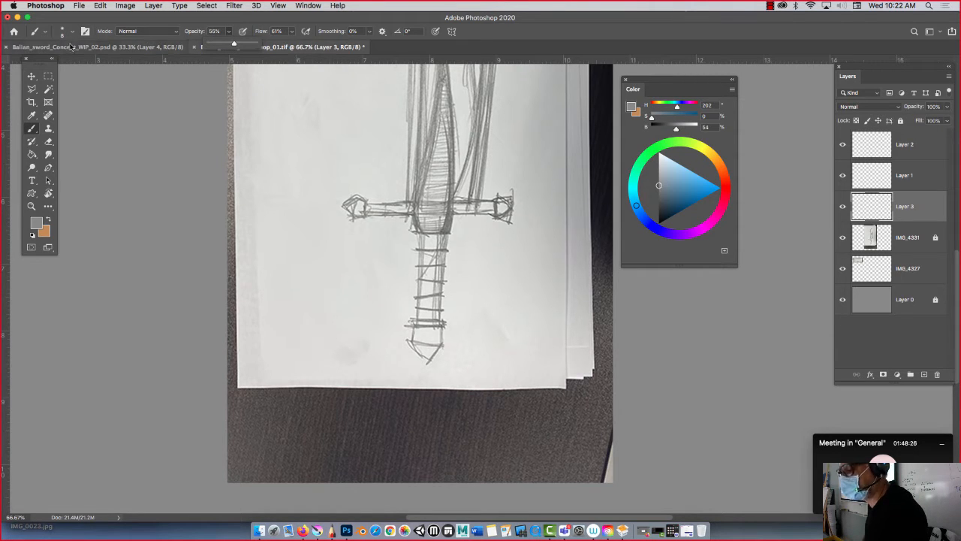
left_click(63, 34)
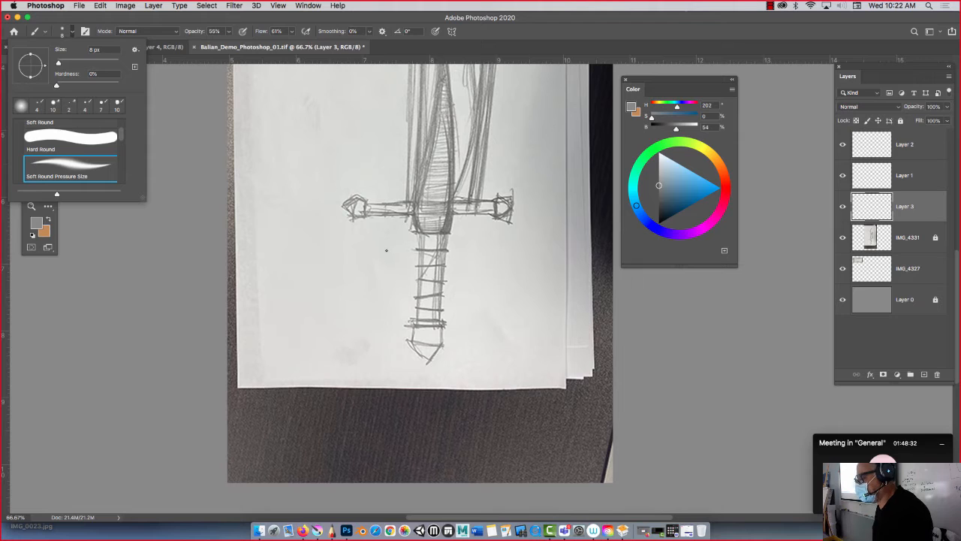
left_click(379, 255)
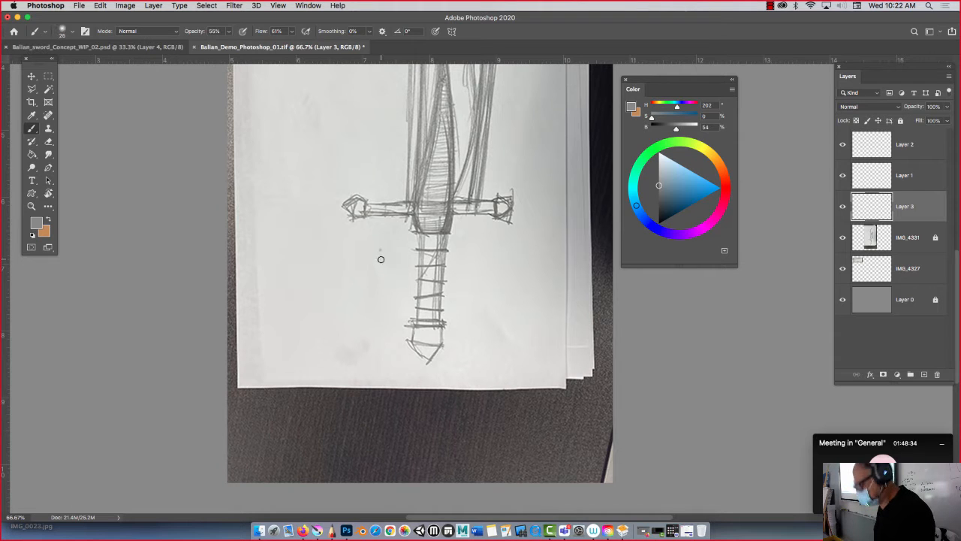
- Adjust the brush size, enlarging the tip to 300 px as a trial and reducing it to 15 px
key("bracketright")
key("bracketright")
key("bracketright")
key("bracketright")
key("bracketright")
key("bracketright")
key("bracketright")
key("bracketright")
key("bracketright")
key("bracketright")
key("bracketright")
key("bracketright")
key("bracketright")
key("bracketright")
key("bracketright")
key("bracketright")
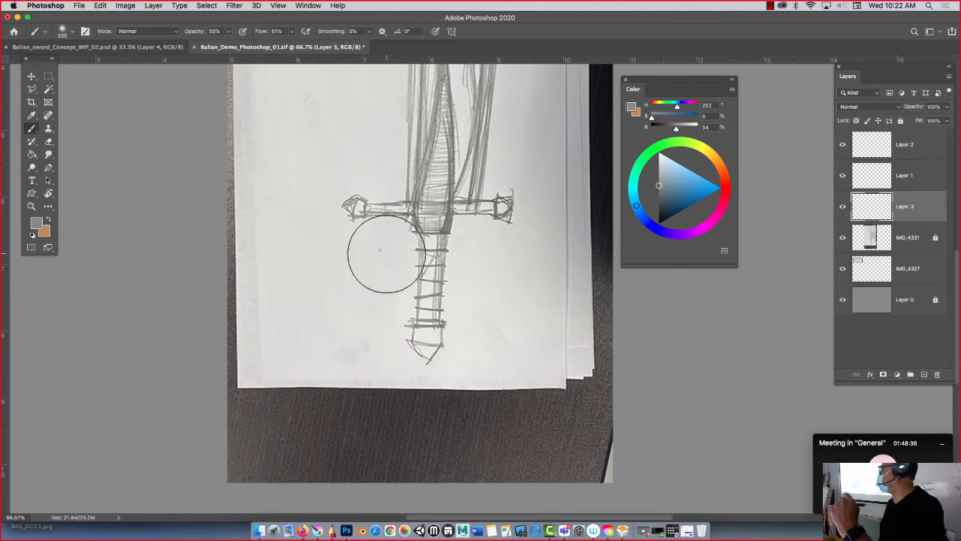
key("bracketright")
key("bracketleft")
key("bracketleft")
key("bracketleft")
key("bracketleft")
key("bracketleft")
key("bracketleft")
key("bracketleft")
key("bracketleft")
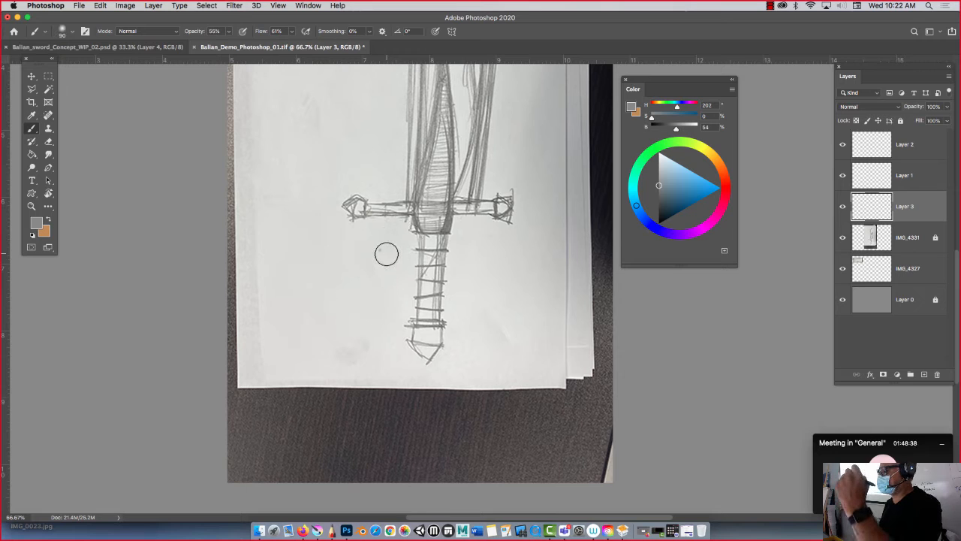
key("bracketleft")
key("bracketleft")
key("bracketleft")
key("bracketleft")
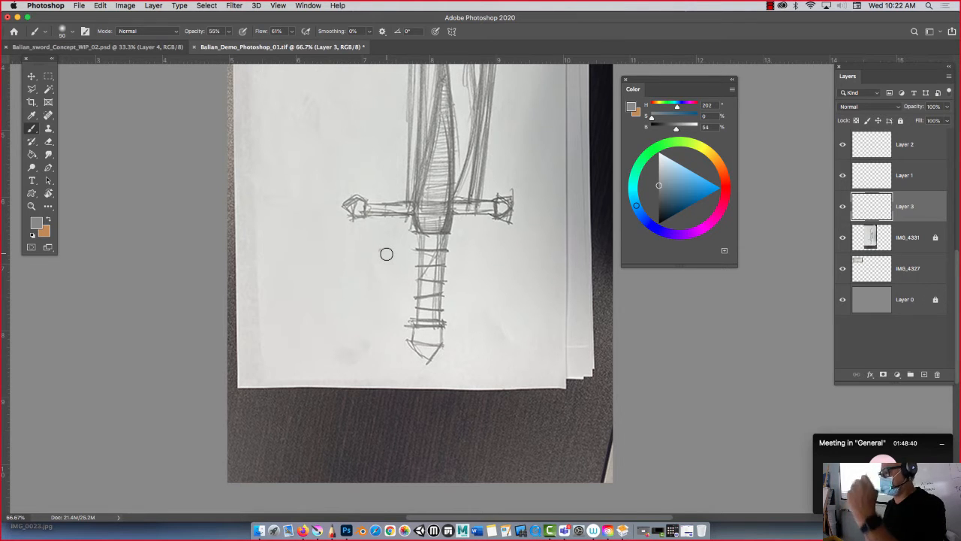
key("super+Tab")
key("super+Tab")
key("bracketleft")
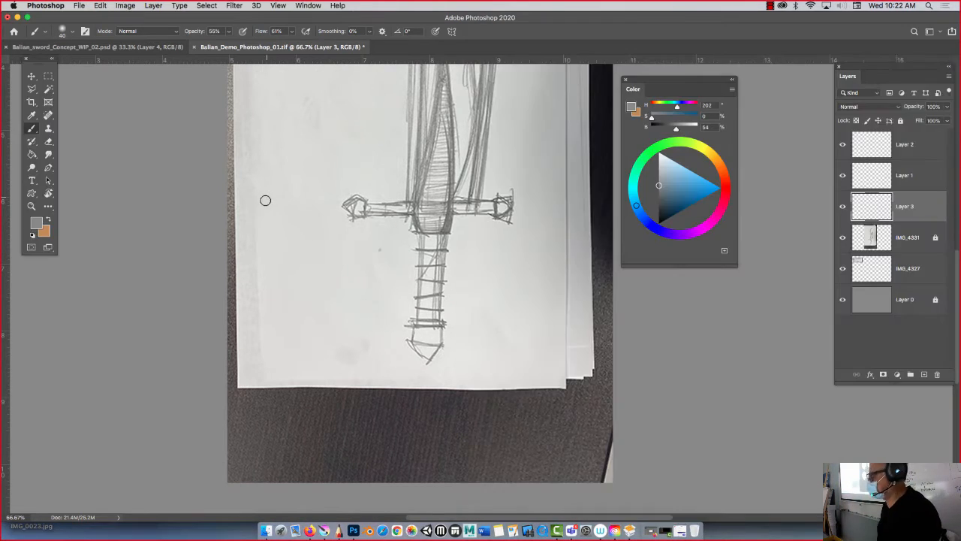
key("bracketleft")
key("bracketleft")
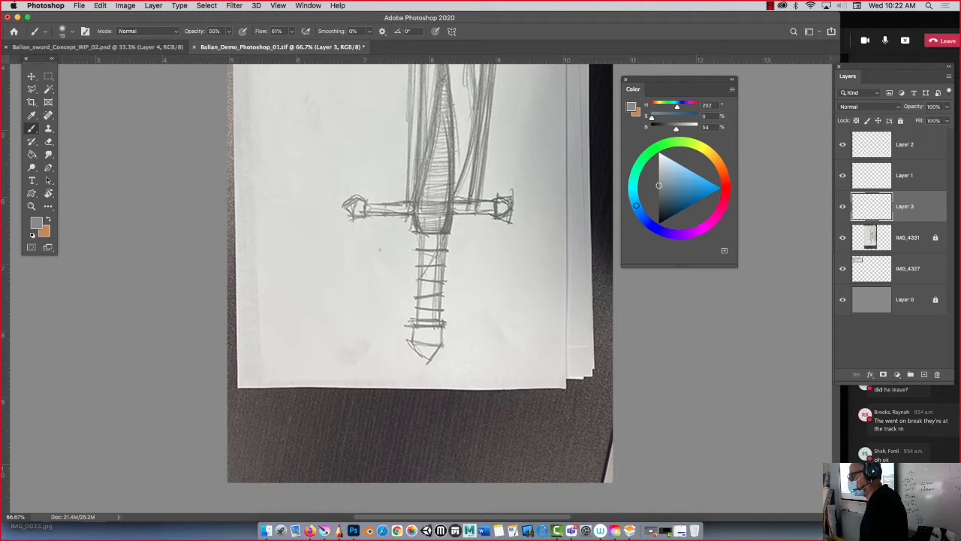
- Set the foreground to a muted dark blue (H 211, S 51, B 42) and move Layer 3 above Layer 1
mouse_move(680, 183)
left_mouse_down()
mouse_move(637, 211)
mouse_move(672, 200)
left_mouse_up()
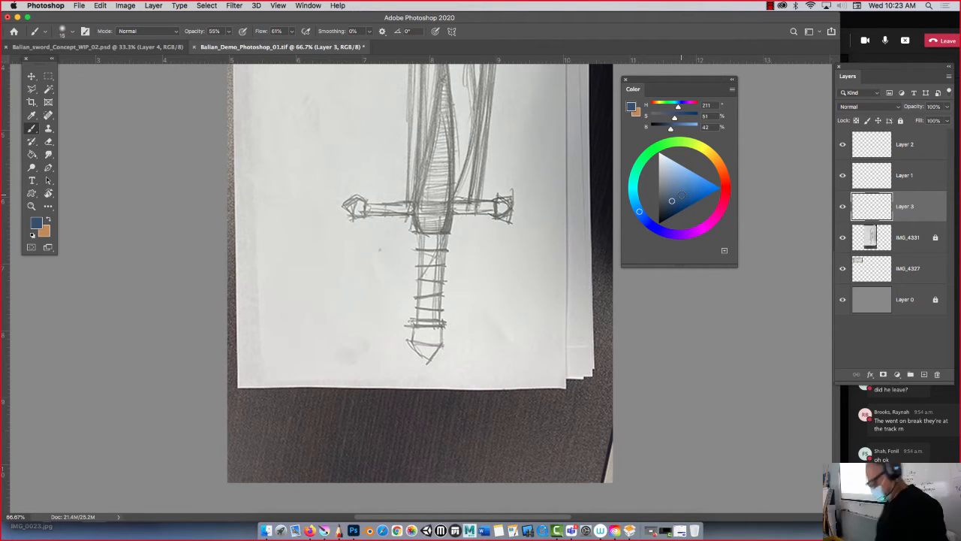
key("super+bracketright")
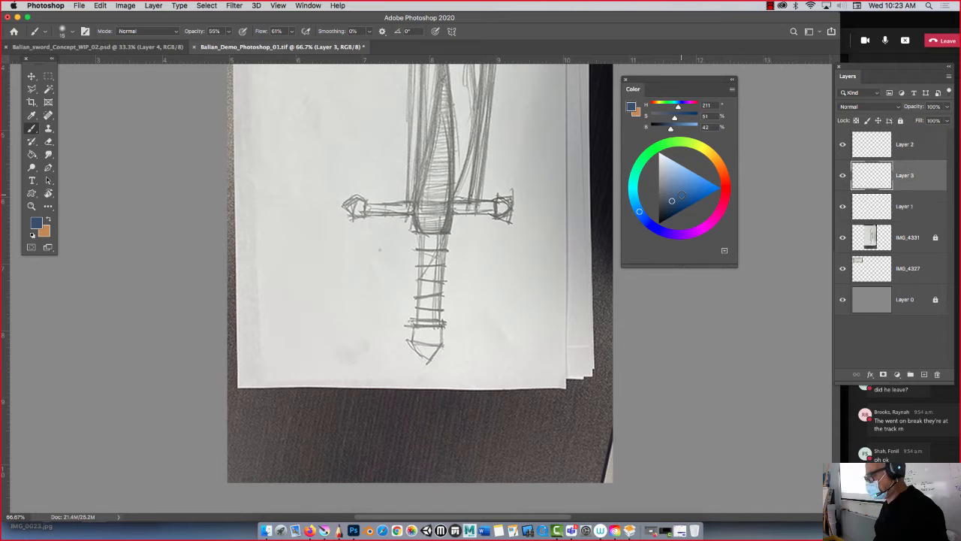
- Trace the right edge of the sword's grip from the guard down to the collar with overlapping blue strokes
key("super+equal")
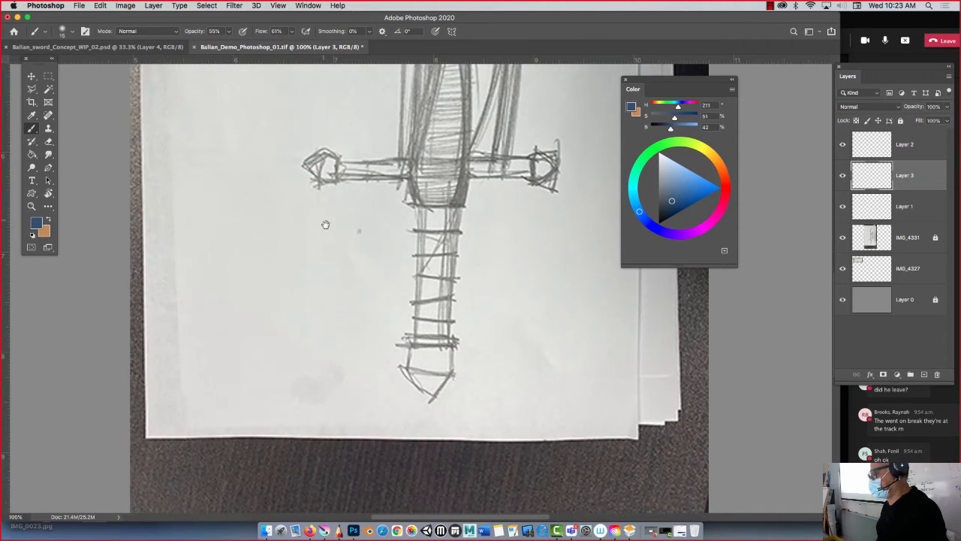
left_click_drag(325, 224, 292, 165)
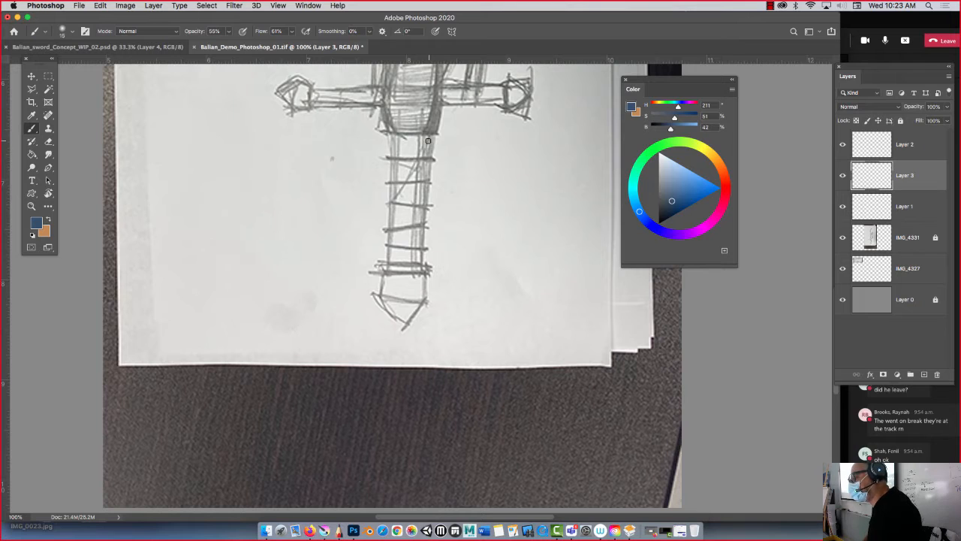
left_click_drag(429, 134, 422, 218)
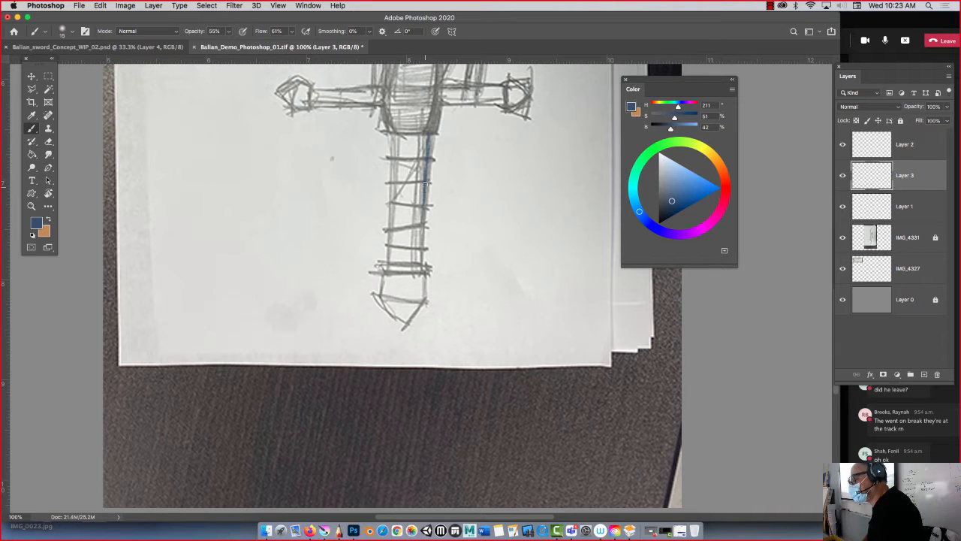
left_click_drag(425, 182, 421, 252)
left_click_drag(422, 204, 418, 264)
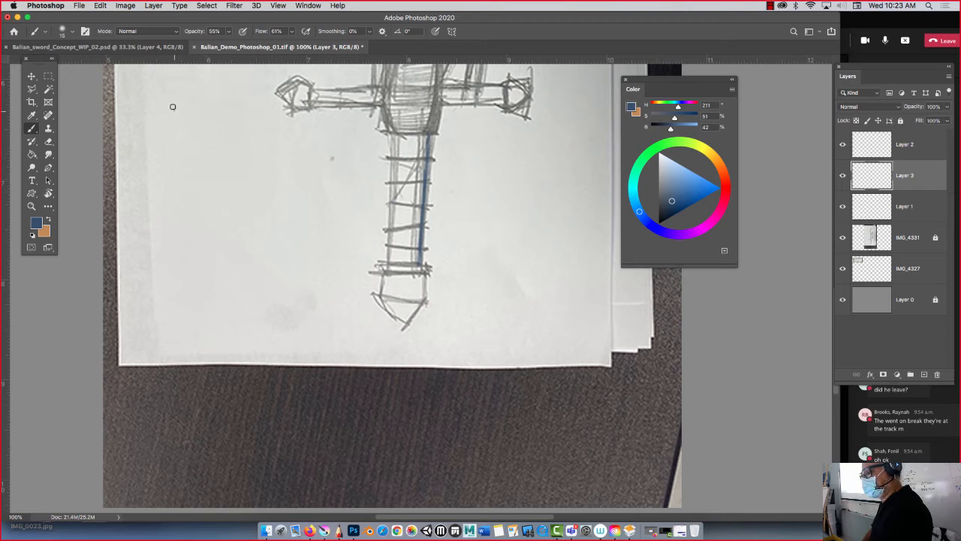
- Draw two slanted practice strokes on the blank paper to the left of the grip, the second from overlapping strokes
left_click_drag(175, 107, 199, 222)
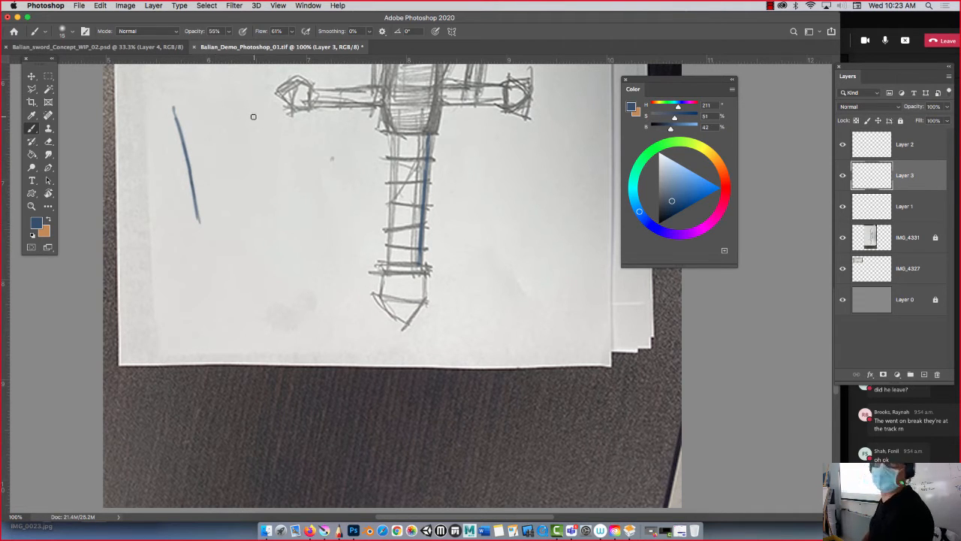
left_click_drag(226, 116, 253, 239)
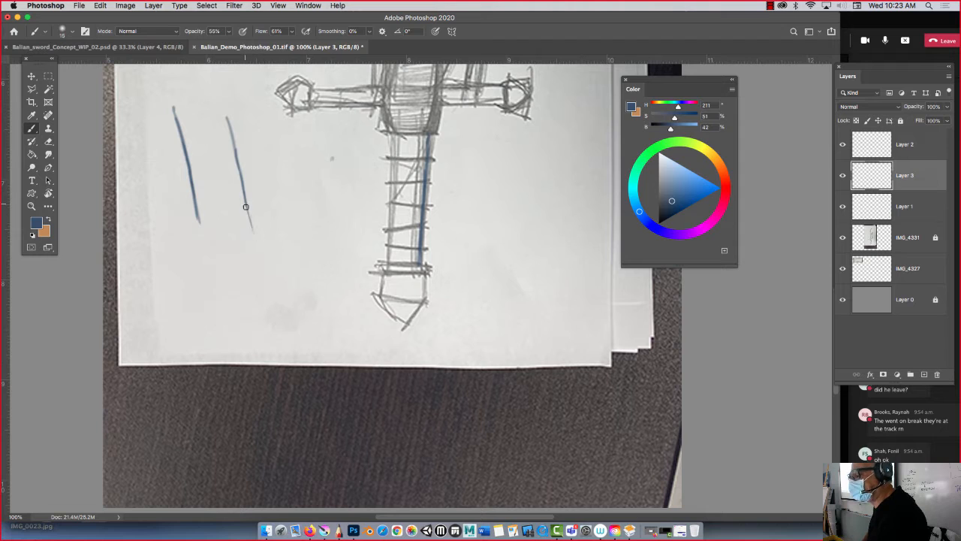
left_click_drag(243, 205, 253, 241)
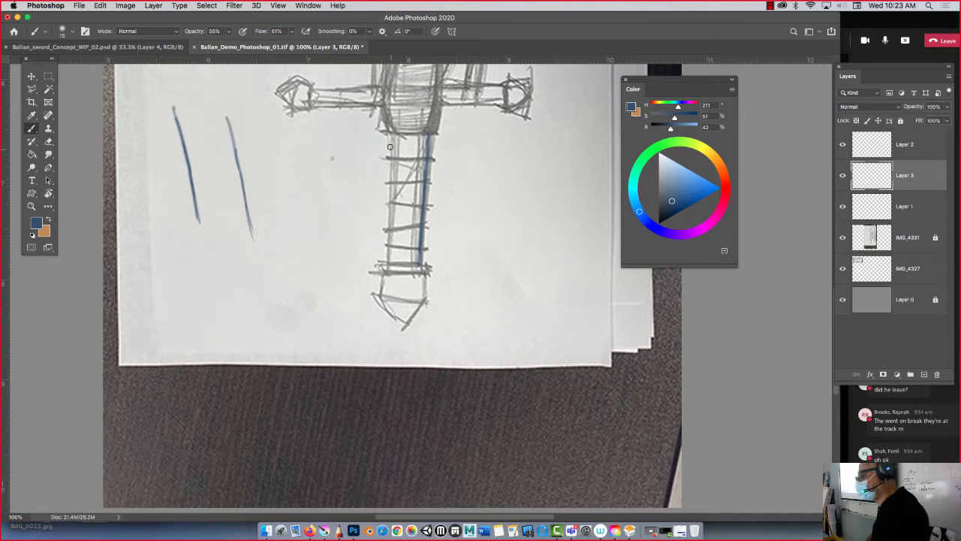
- Trace the grip's left edge and its top edge beneath the guard in blue
left_click_drag(390, 139, 389, 246)
mouse_move(388, 209)
left_mouse_down()
mouse_move(388, 238)
mouse_move(417, 223)
mouse_move(417, 263)
mouse_move(388, 263)
left_mouse_up()
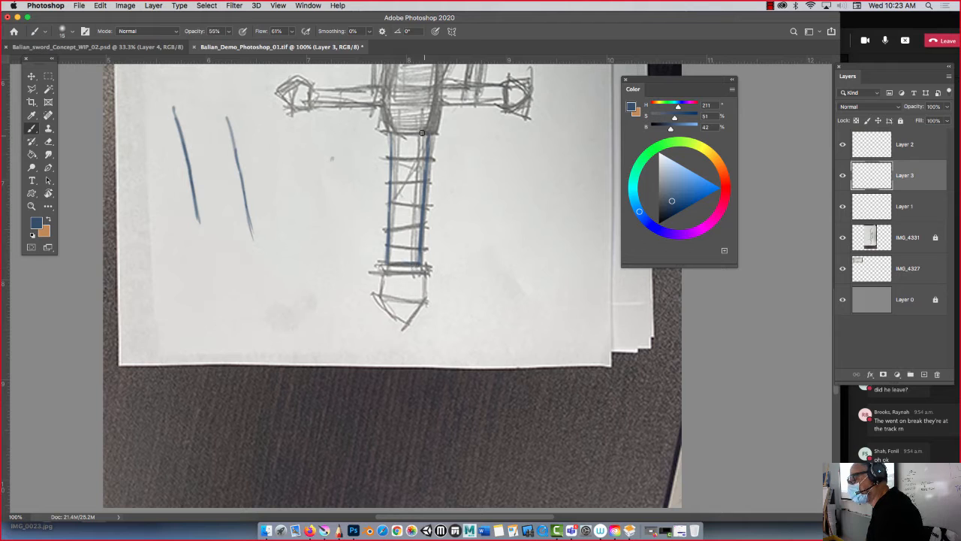
left_click_drag(423, 133, 382, 132)
- Trace the collar at the grip's lower end and the pointed pommel with its facet lines
mouse_move(410, 262)
left_mouse_down()
mouse_move(374, 271)
mouse_move(405, 263)
mouse_move(373, 262)
mouse_move(376, 274)
mouse_move(427, 264)
mouse_move(377, 268)
mouse_move(397, 320)
mouse_move(391, 311)
mouse_move(420, 271)
mouse_move(418, 306)
mouse_move(399, 332)
mouse_move(414, 295)
mouse_move(402, 328)
mouse_move(401, 310)
mouse_move(421, 299)
mouse_move(383, 299)
mouse_move(395, 293)
mouse_move(403, 319)
mouse_move(400, 279)
mouse_move(415, 294)
mouse_move(416, 277)
mouse_move(424, 296)
mouse_move(400, 296)
mouse_move(403, 318)
left_mouse_up()
left_click_drag(384, 275, 379, 298)
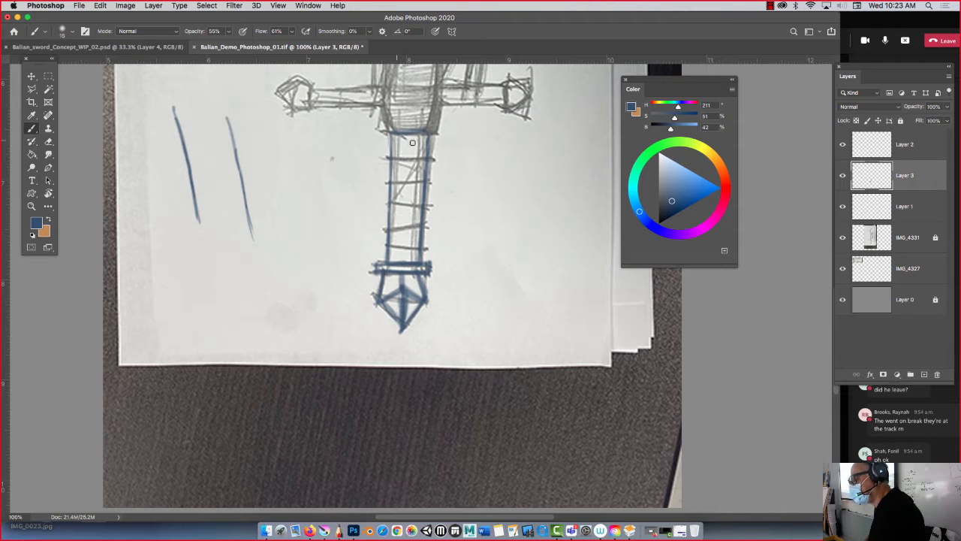
- Trace the five horizontal wrap bands across the grip in blue
left_click_drag(384, 158, 434, 157)
left_click_drag(384, 180, 431, 180)
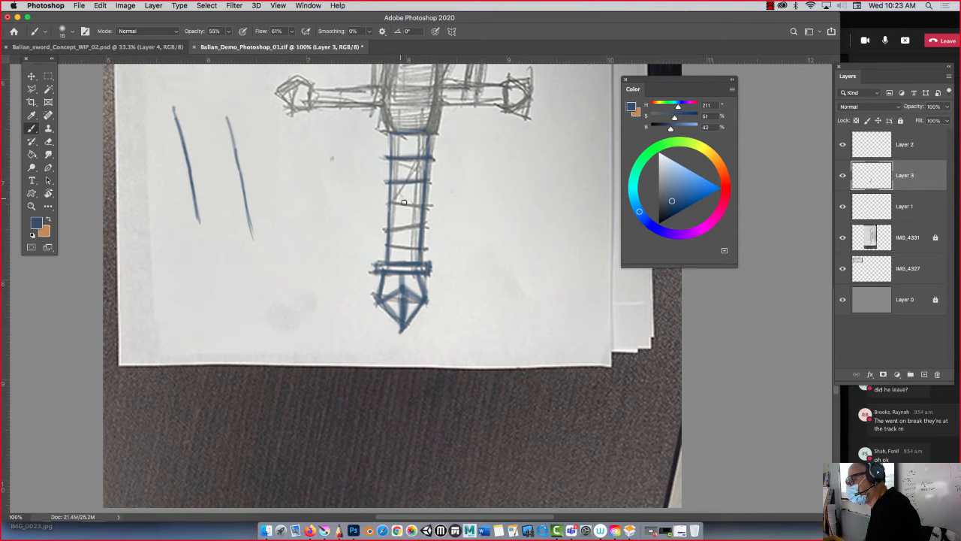
left_click_drag(385, 206, 433, 205)
left_click_drag(381, 227, 426, 224)
mouse_move(383, 247)
left_mouse_down()
mouse_move(419, 246)
mouse_move(378, 244)
left_mouse_up()
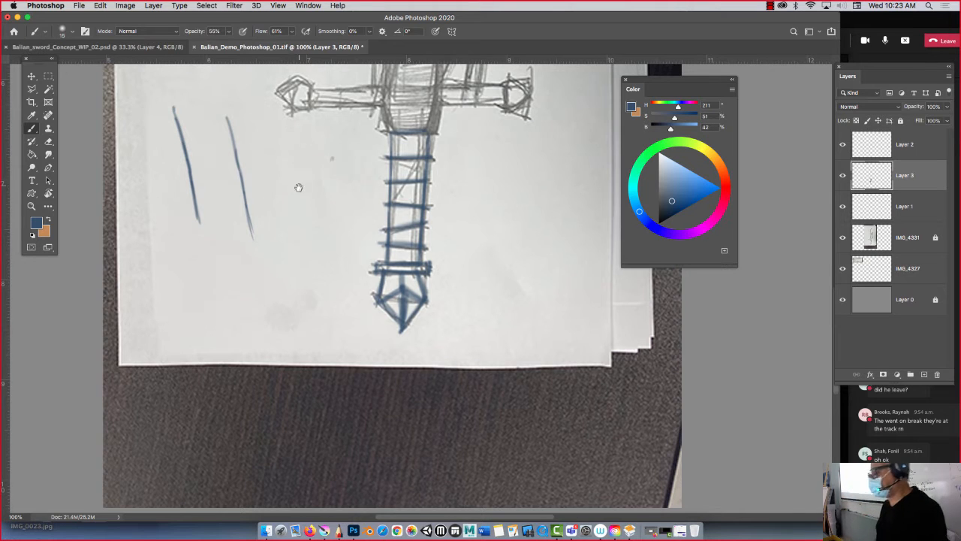
left_click_drag(307, 171, 287, 234)
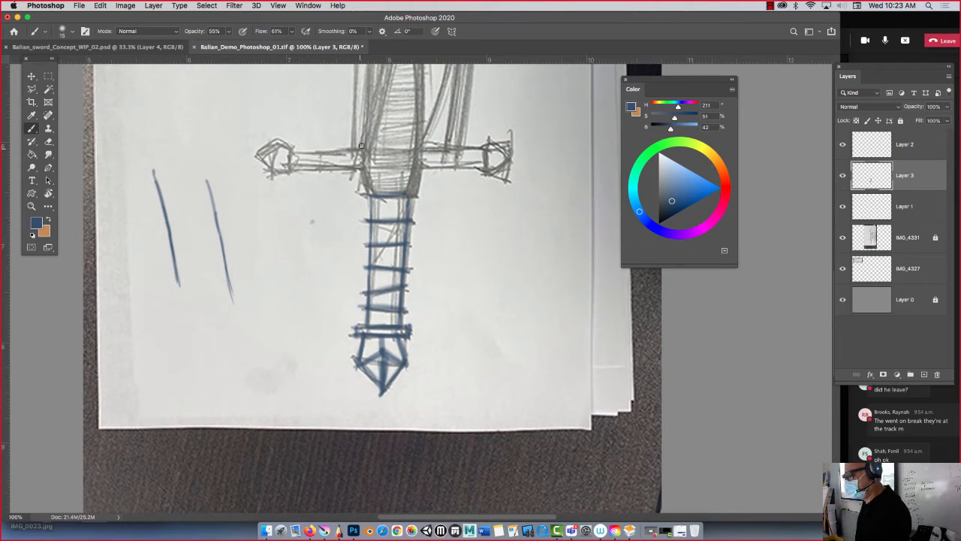
- Trace the outline of the guard's central block above the grip in blue
left_click_drag(369, 133, 364, 194)
mouse_move(413, 135)
left_mouse_down()
mouse_move(418, 188)
mouse_move(369, 192)
left_mouse_up()
mouse_move(368, 132)
left_mouse_down()
mouse_move(417, 133)
mouse_move(415, 192)
left_mouse_up()
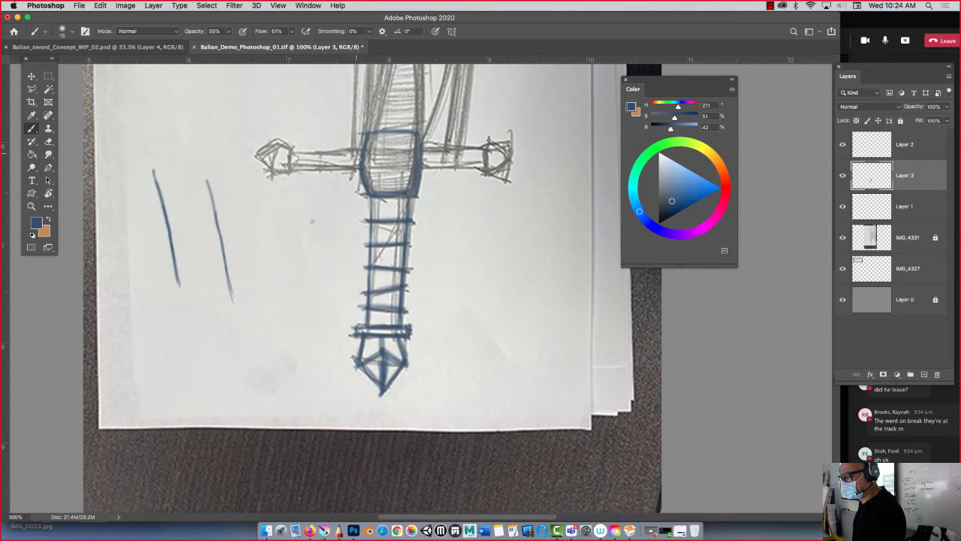
- Trace the upper and lower edges of both crossguard arms and the rounded knob on the right end
mouse_move(358, 151)
left_mouse_down()
mouse_move(284, 149)
mouse_move(294, 151)
left_mouse_up()
mouse_move(357, 169)
left_mouse_down()
mouse_move(276, 170)
mouse_move(288, 171)
left_mouse_up()
mouse_move(418, 150)
left_mouse_down()
mouse_move(489, 147)
mouse_move(424, 146)
left_mouse_up()
mouse_move(486, 162)
left_mouse_down()
mouse_move(405, 166)
mouse_move(512, 160)
mouse_move(511, 143)
mouse_move(496, 173)
mouse_move(479, 161)
left_mouse_up()
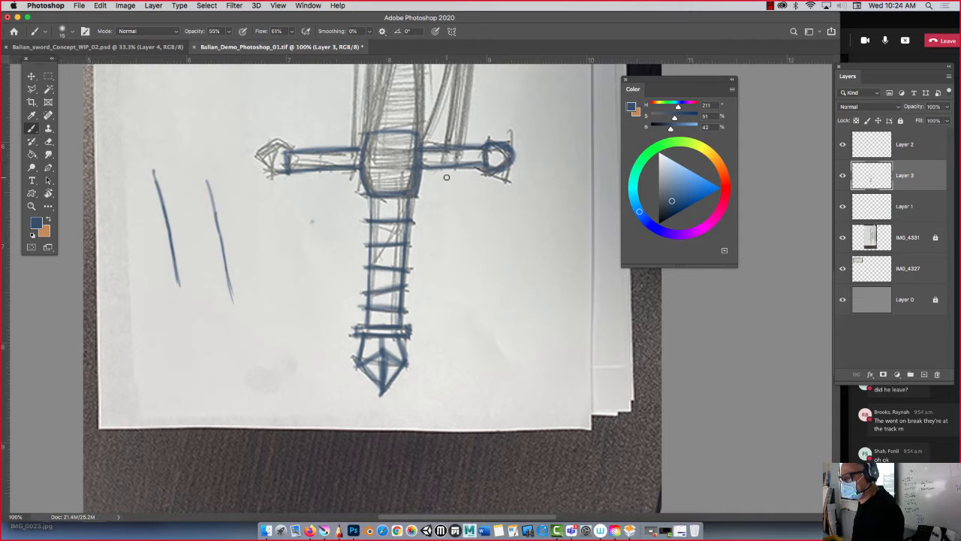
- Trace the rounded cap on the crossguard's left end and darken the vertical lines dividing both end caps from the arms
mouse_move(289, 148)
left_mouse_down()
mouse_move(257, 167)
mouse_move(291, 169)
mouse_move(258, 173)
left_mouse_up()
mouse_move(290, 170)
left_mouse_down()
mouse_move(258, 174)
mouse_move(291, 177)
left_mouse_up()
left_click_drag(289, 145, 289, 179)
left_click_drag(482, 152, 485, 165)
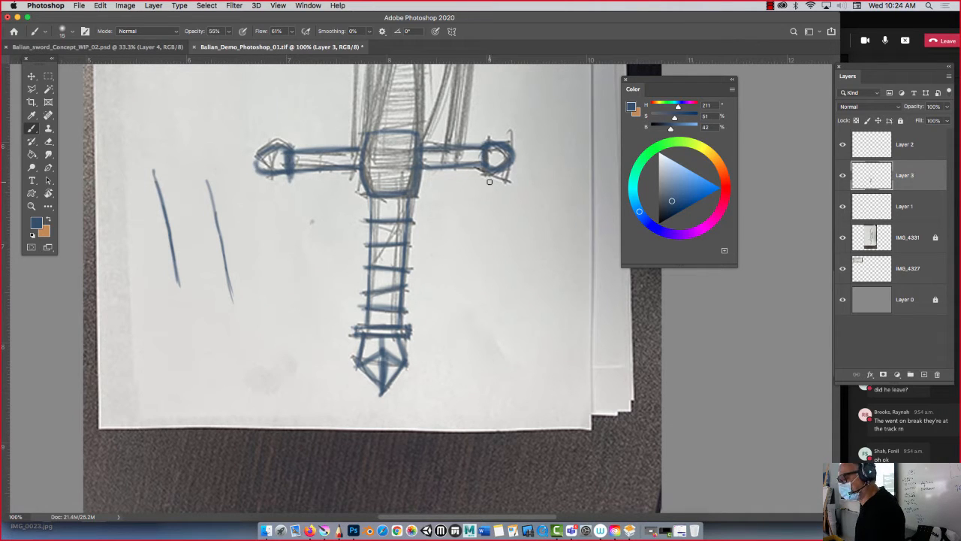
- Hide the IMG_4331 photo layer and reinforce the blue lines around the central block and where the arms join it
left_click(842, 237)
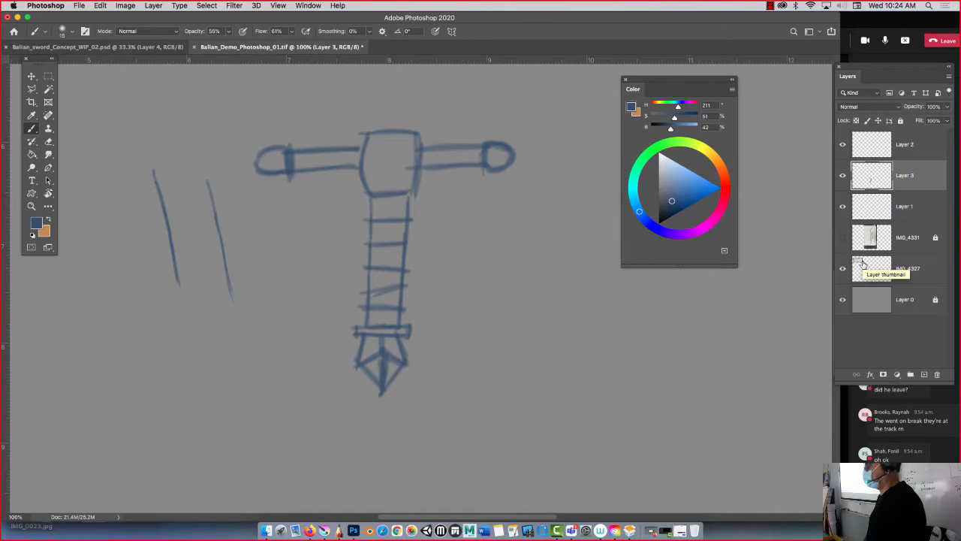
mouse_move(406, 131)
left_mouse_down()
mouse_move(417, 159)
mouse_move(411, 191)
left_mouse_up()
mouse_move(361, 136)
left_mouse_down()
mouse_move(357, 167)
mouse_move(357, 151)
left_mouse_up()
mouse_move(418, 149)
left_mouse_down()
mouse_move(401, 190)
mouse_move(363, 188)
mouse_move(369, 216)
left_mouse_up()
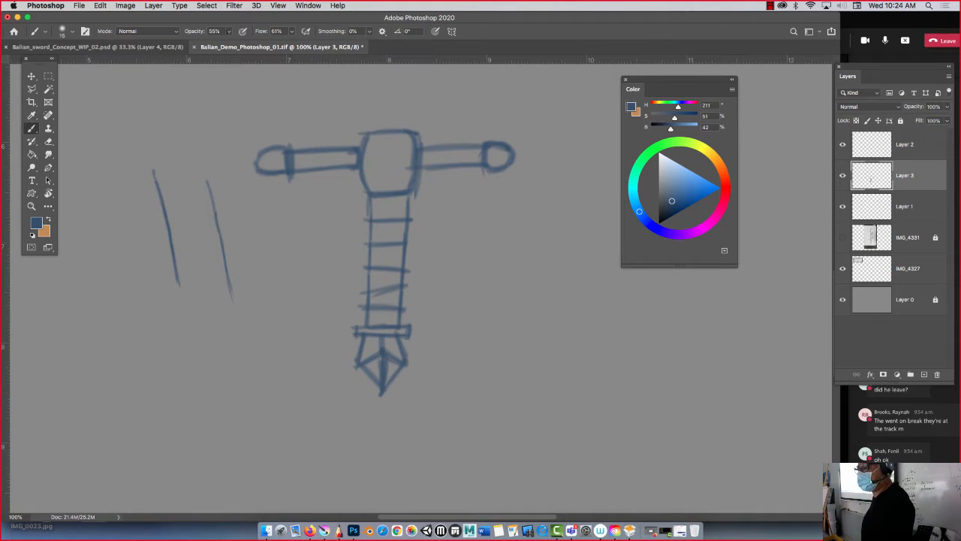
left_click(228, 33)
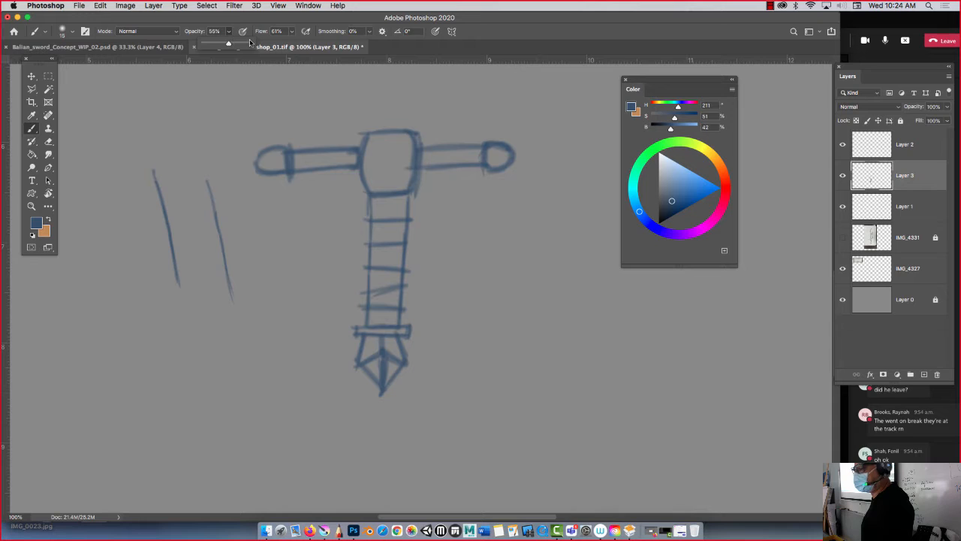
- Rename the layer holding the blue tracing to LineArt
double_click(908, 176)
type("LineArt")
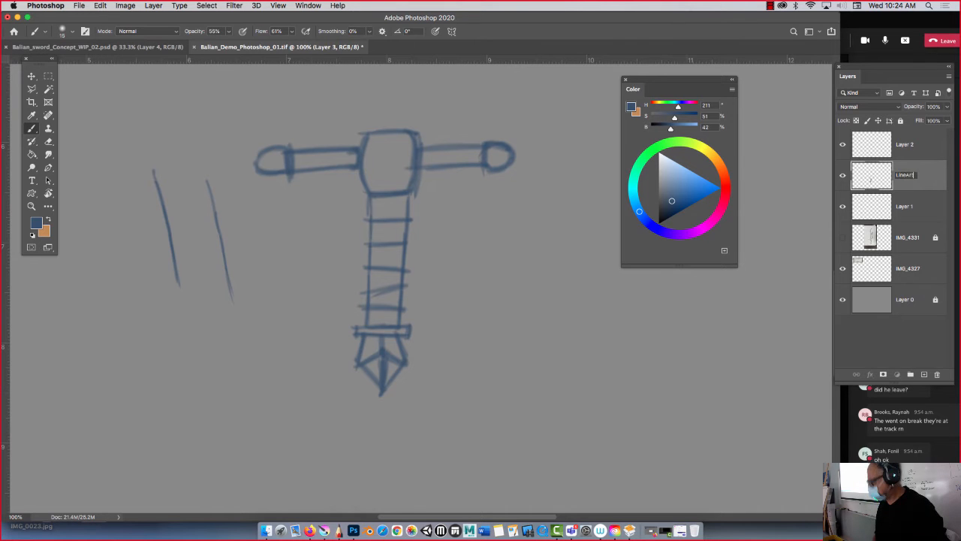
key("Return")
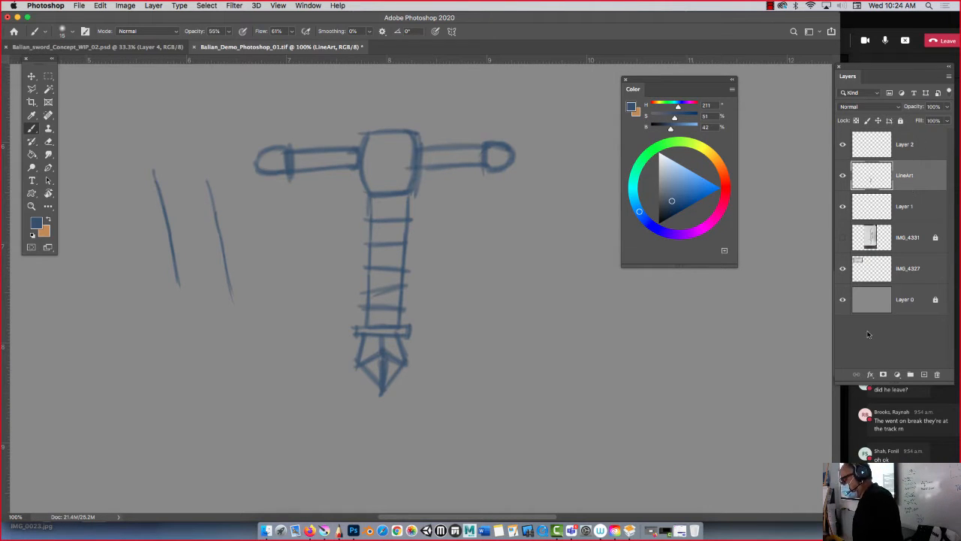
- Add a new layer above LineArt and set its blend mode to Multiply
left_click(924, 374)
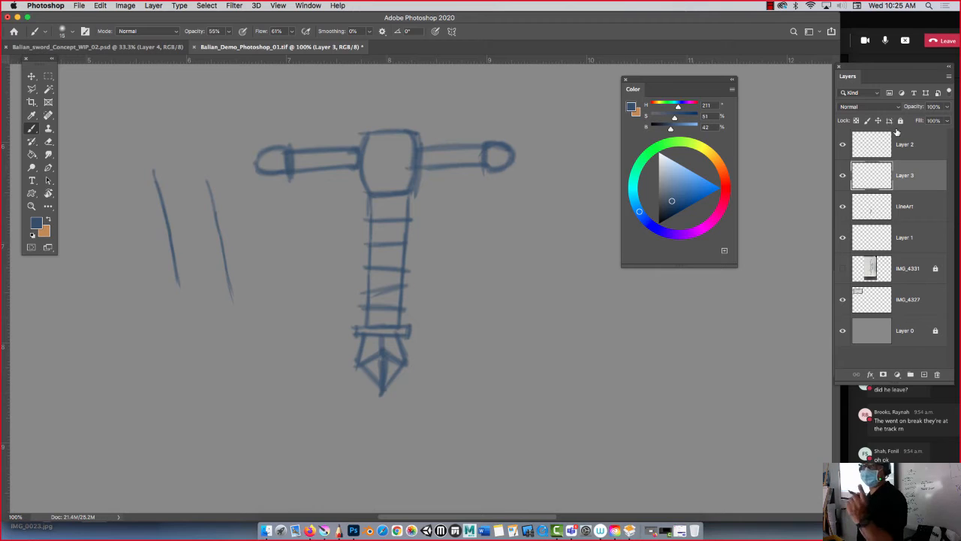
left_click(884, 107)
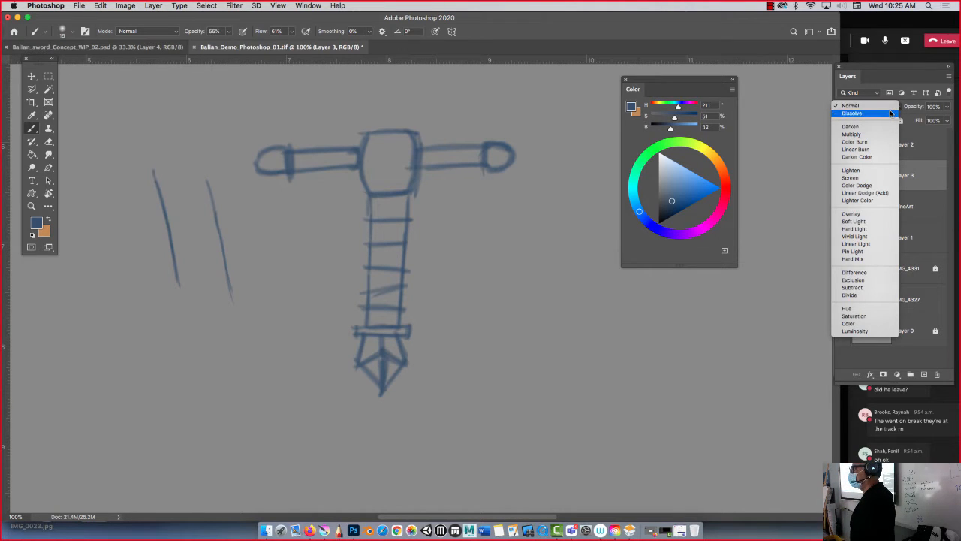
left_click(850, 134)
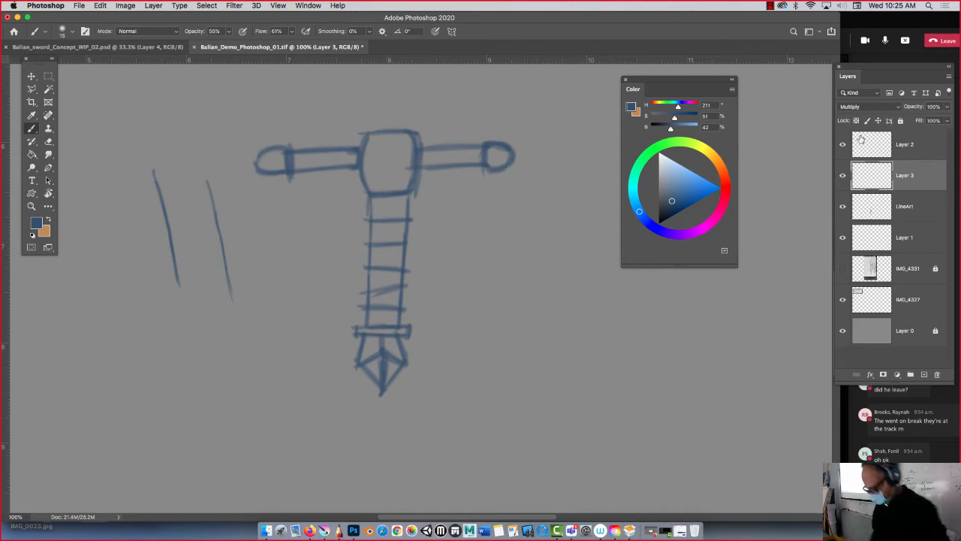
- Paint the grip reddish brown (H 18, S 85, B 50) on the Multiply layer with a 45-pixel brush
key("bracketright")
key("bracketright")
key("bracketright")
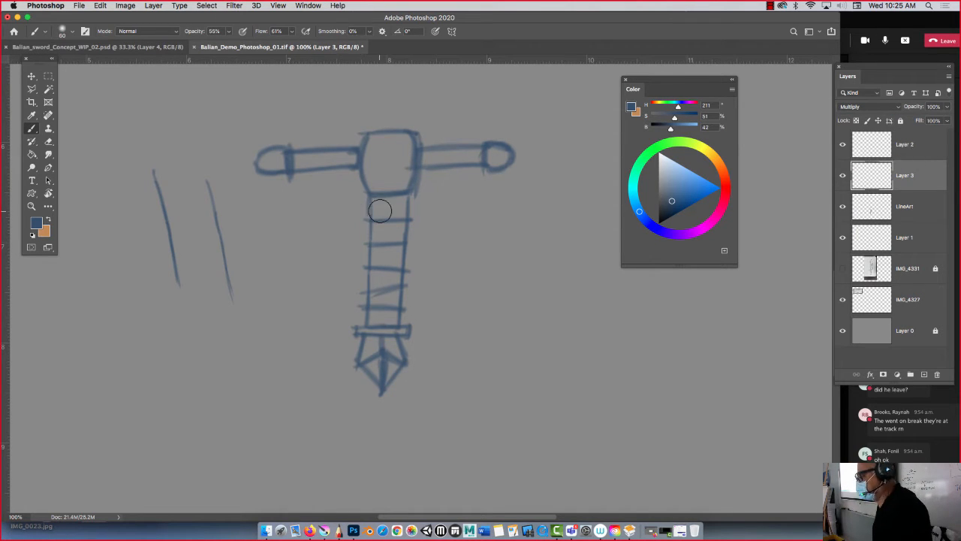
left_click(724, 186)
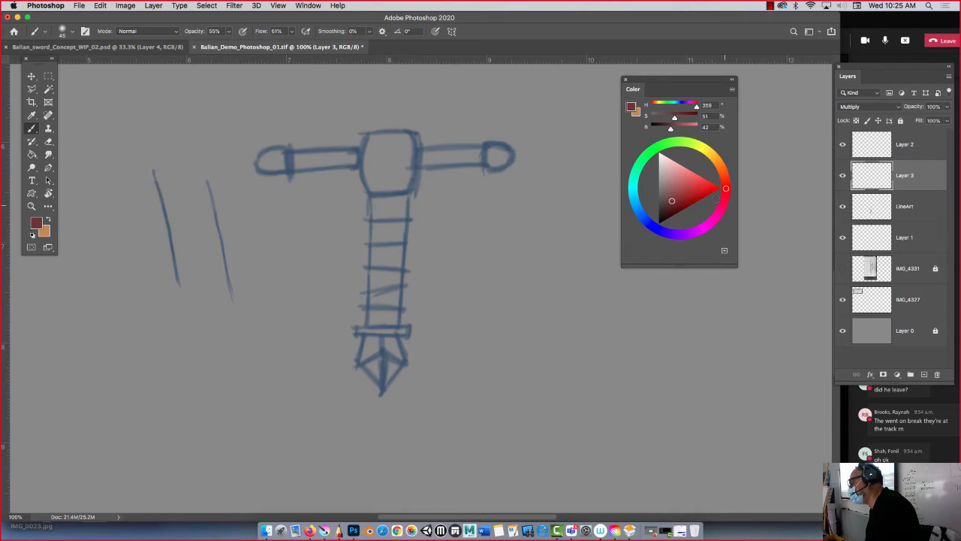
left_click(699, 193)
left_click(697, 187)
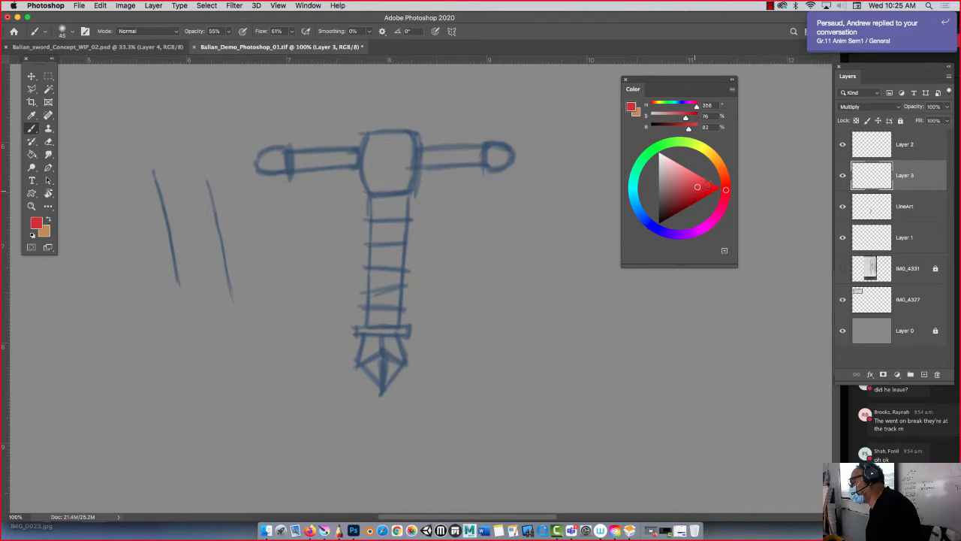
left_click(726, 186)
left_click(698, 194)
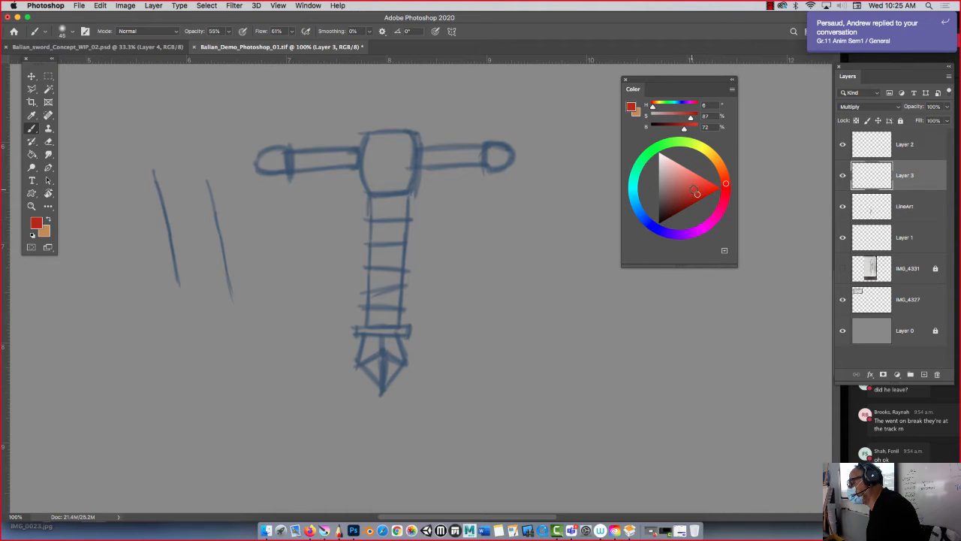
left_click(722, 160)
left_click(722, 169)
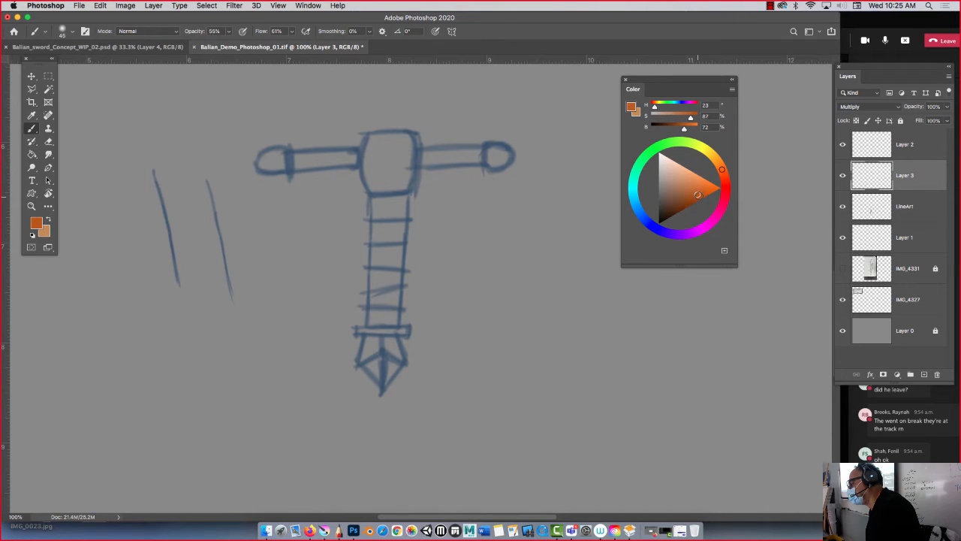
left_click_drag(699, 196, 685, 203)
left_click(724, 175)
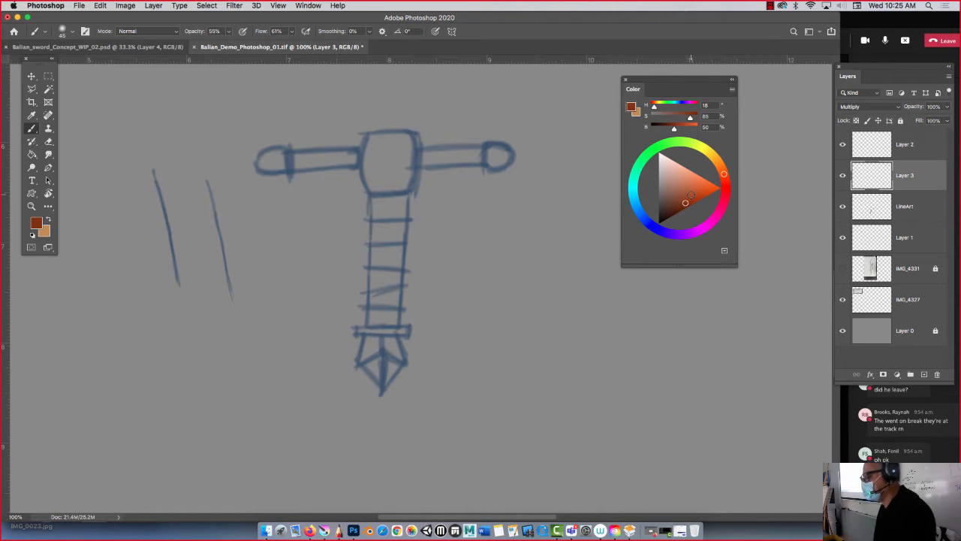
mouse_move(385, 207)
left_mouse_down()
mouse_move(396, 259)
mouse_move(404, 201)
mouse_move(395, 254)
mouse_move(400, 204)
mouse_move(377, 205)
mouse_move(377, 246)
mouse_move(394, 212)
mouse_move(386, 271)
mouse_move(375, 215)
mouse_move(397, 271)
mouse_move(395, 304)
mouse_move(386, 317)
mouse_move(375, 273)
mouse_move(374, 307)
mouse_move(399, 319)
mouse_move(390, 318)
mouse_move(382, 236)
mouse_move(380, 201)
mouse_move(393, 200)
mouse_move(382, 201)
mouse_move(395, 217)
mouse_move(379, 206)
mouse_move(390, 253)
mouse_move(374, 251)
mouse_move(382, 283)
left_mouse_up()
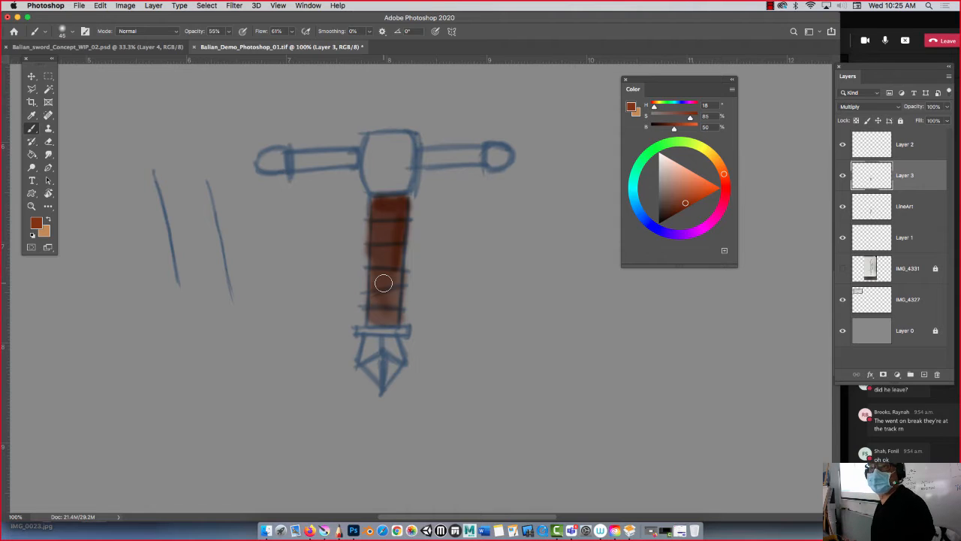
- Hide the painted Multiply layer and paint the grip in overlapping translucent brown strokes on a new Normal-mode layer
left_click(843, 176)
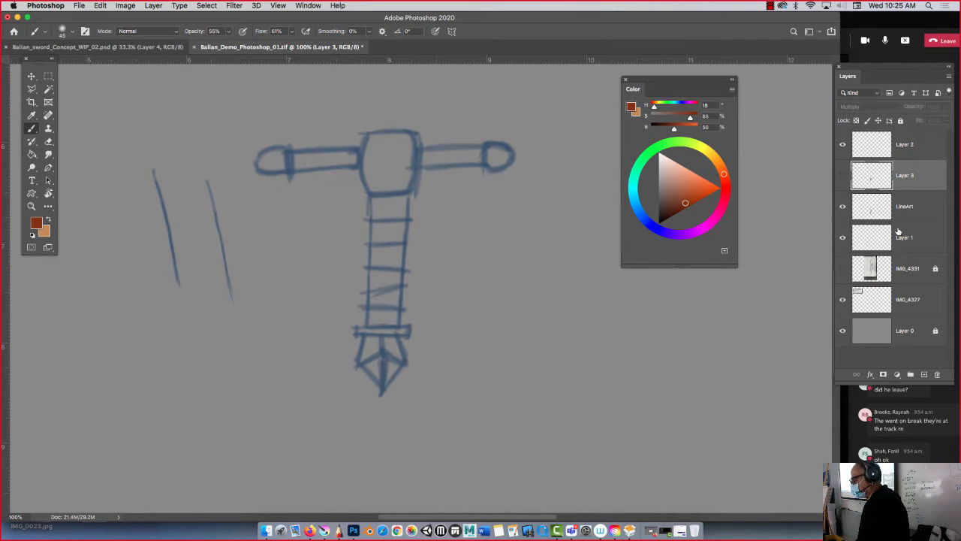
left_click(924, 373)
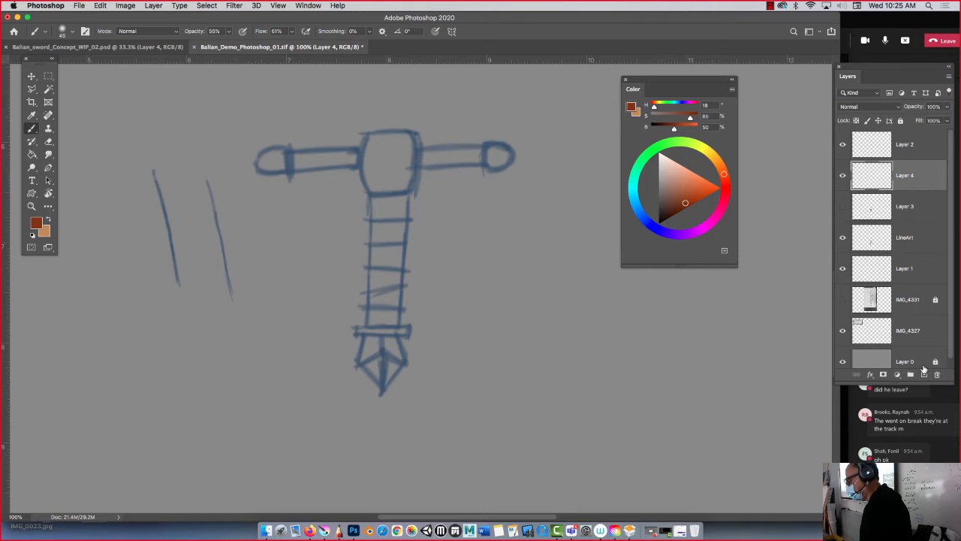
mouse_move(397, 208)
left_mouse_down()
mouse_move(375, 249)
mouse_move(395, 282)
mouse_move(392, 255)
mouse_move(382, 251)
mouse_move(373, 300)
mouse_move(392, 303)
mouse_move(369, 298)
left_mouse_up()
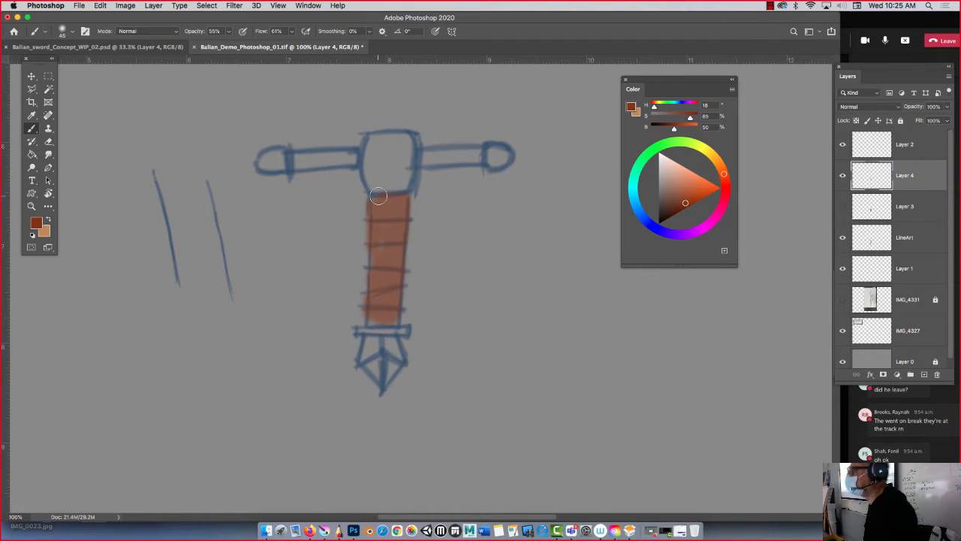
left_click_drag(373, 223, 375, 318)
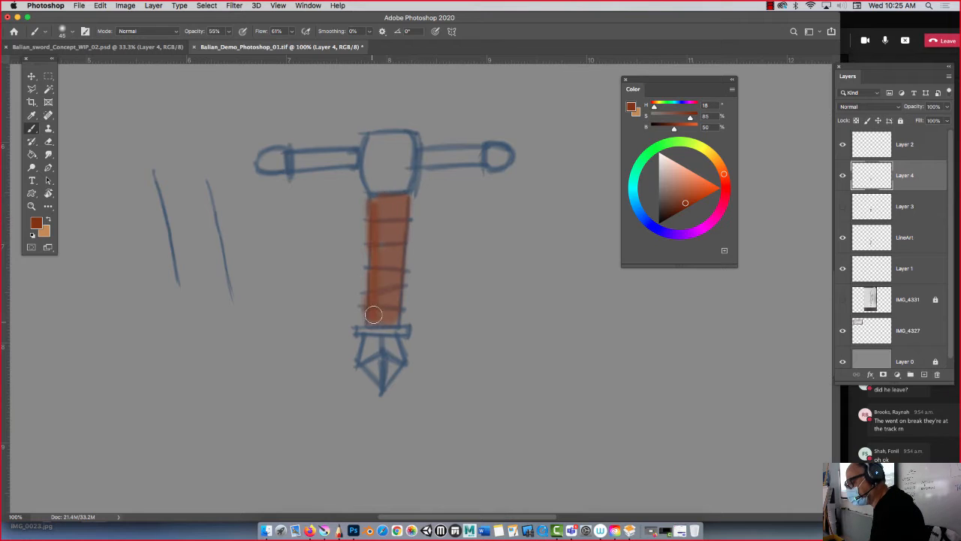
mouse_move(395, 213)
left_mouse_down()
mouse_move(409, 216)
mouse_move(364, 221)
left_mouse_up()
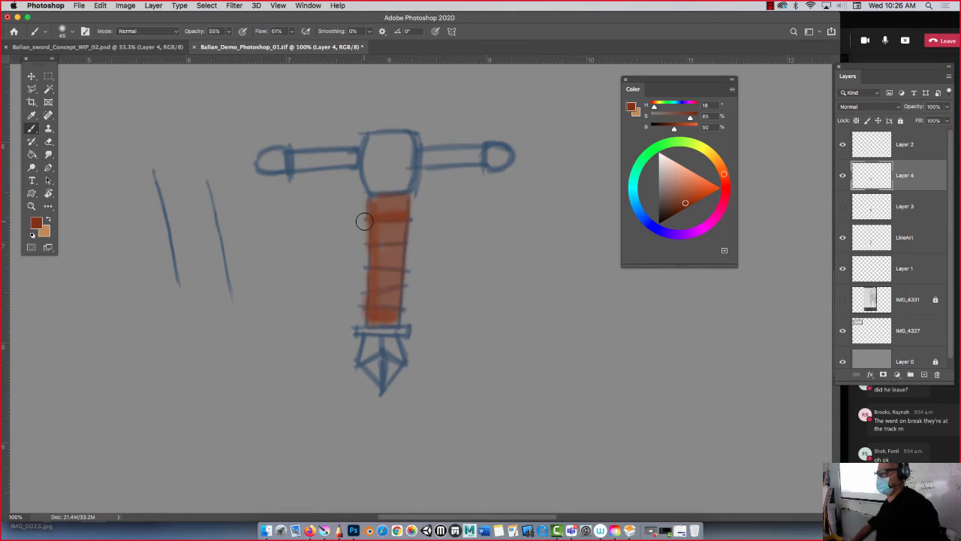
mouse_move(375, 193)
left_mouse_down()
mouse_move(400, 209)
mouse_move(373, 234)
mouse_move(379, 244)
mouse_move(397, 229)
mouse_move(382, 257)
mouse_move(383, 246)
mouse_move(389, 262)
mouse_move(403, 248)
mouse_move(391, 224)
left_mouse_up()
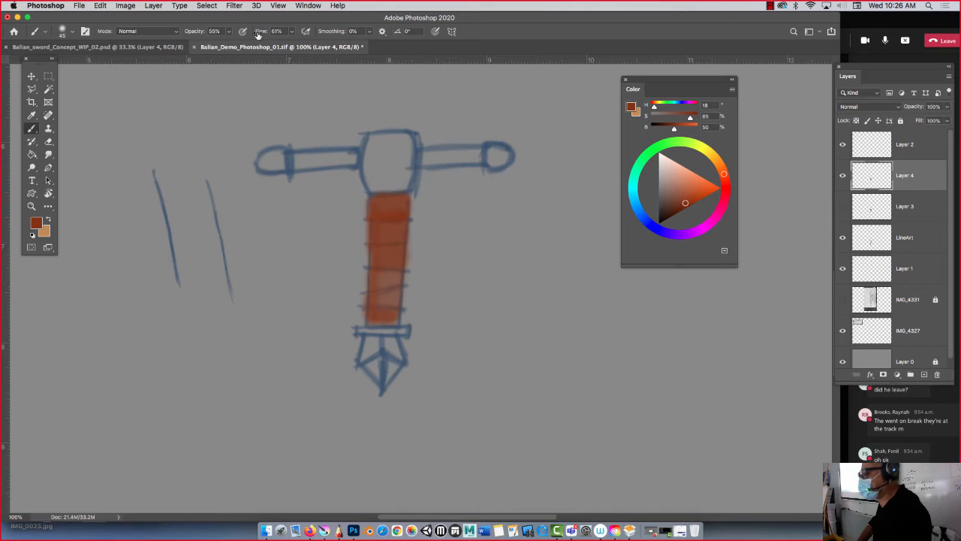
- Set the brush opacity to 100% and cover the whole grip in solid brown
key("0")
mouse_move(380, 216)
left_mouse_down()
mouse_move(395, 290)
mouse_move(378, 312)
mouse_move(392, 320)
mouse_move(377, 318)
mouse_move(377, 216)
mouse_move(375, 314)
mouse_move(395, 316)
mouse_move(372, 317)
mouse_move(377, 199)
mouse_move(404, 199)
mouse_move(394, 326)
mouse_move(371, 323)
mouse_move(376, 209)
mouse_move(410, 197)
left_mouse_up()
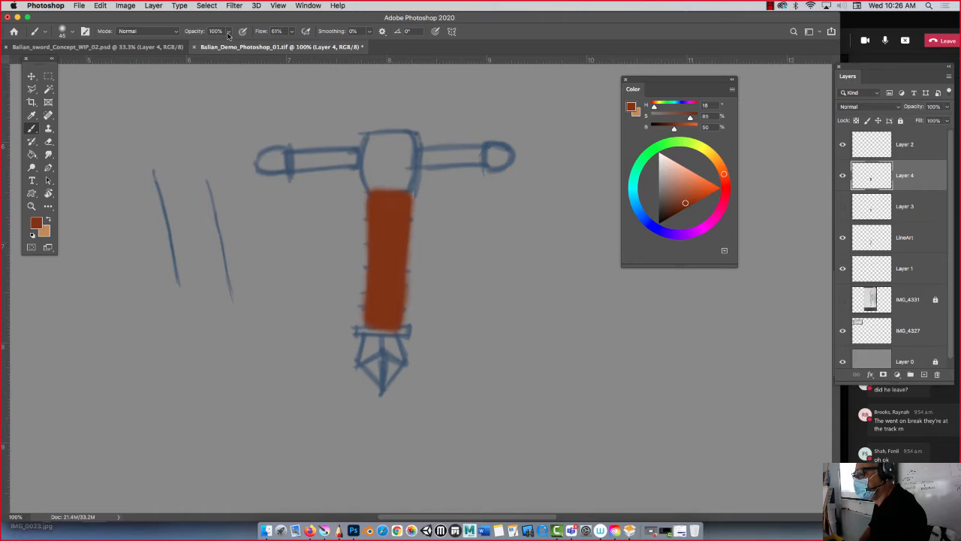
- Paint the uppermost wrap band across the grip in darker brown (H 18, S 78, B 43) at 58% brush opacity
left_click_drag(229, 31, 216, 36)
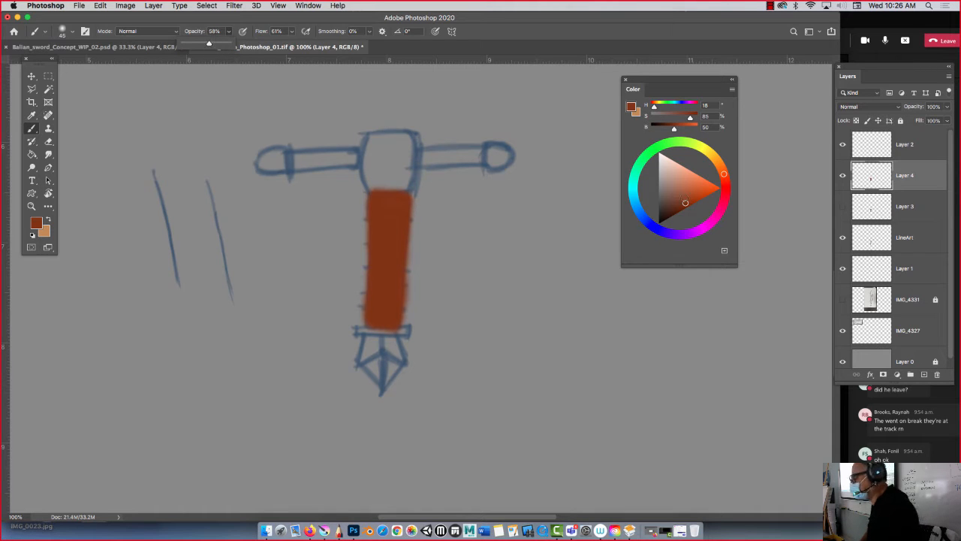
left_click_drag(683, 203, 680, 205)
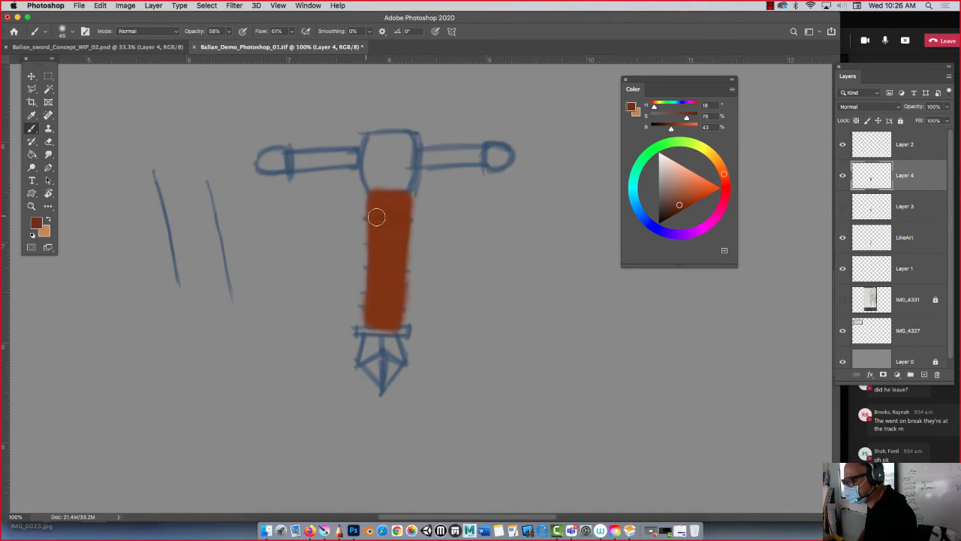
left_click_drag(364, 218, 383, 217)
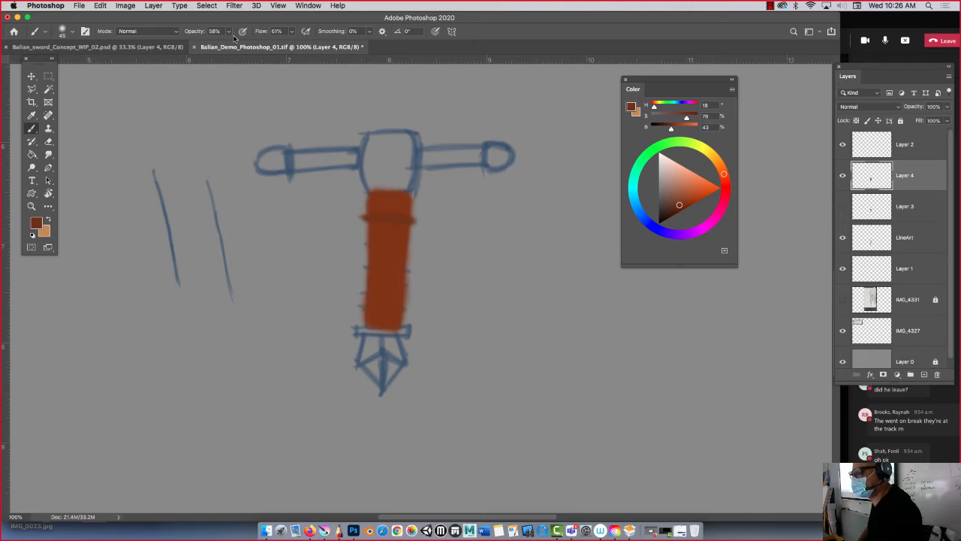
- Paint the remaining wrap bands down the grip with a 30-pixel brush, adjusting the colour to dark brown (H 18, S 86, B 44)
left_click_drag(679, 204, 675, 190)
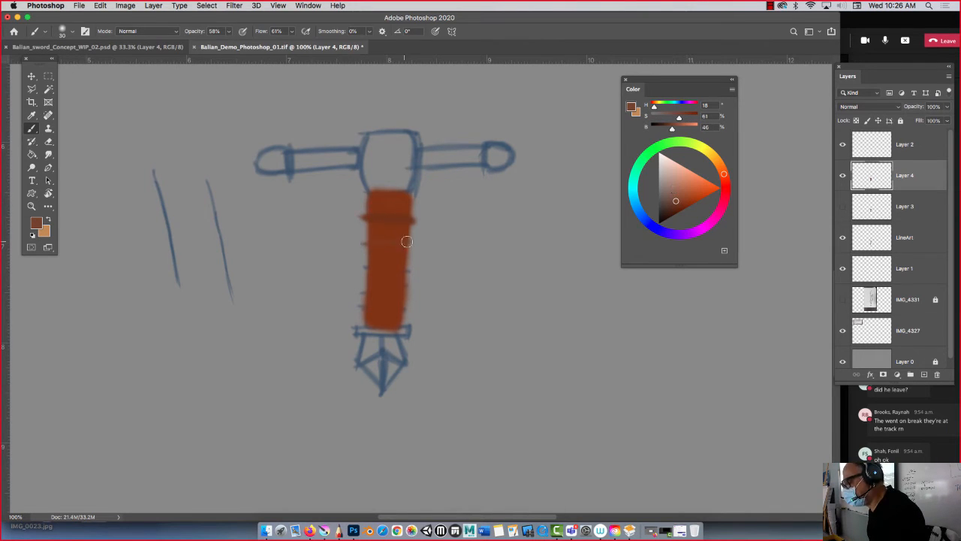
left_click_drag(675, 201, 682, 206)
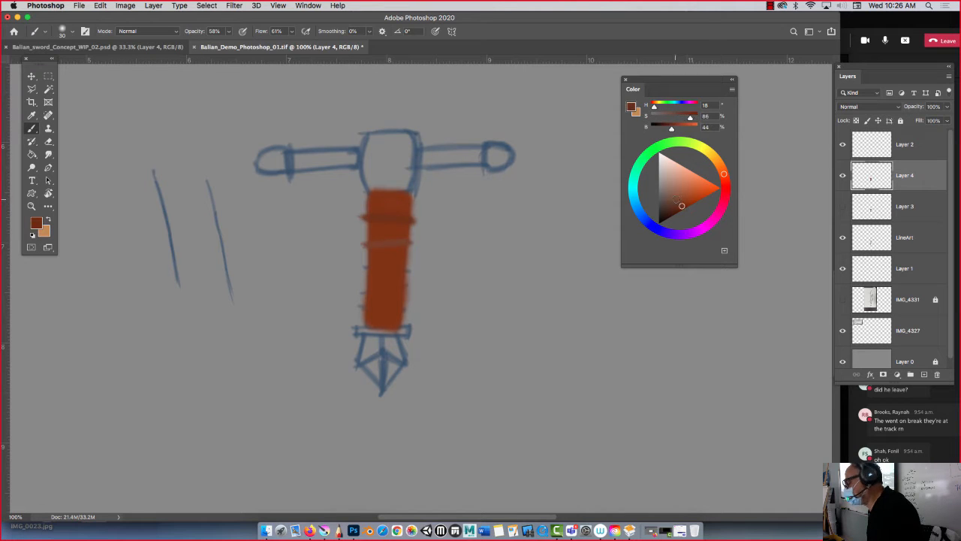
mouse_move(402, 268)
left_mouse_down()
mouse_move(356, 260)
mouse_move(402, 284)
mouse_move(358, 296)
mouse_move(404, 310)
mouse_move(374, 325)
left_mouse_up()
left_click_drag(369, 187, 403, 191)
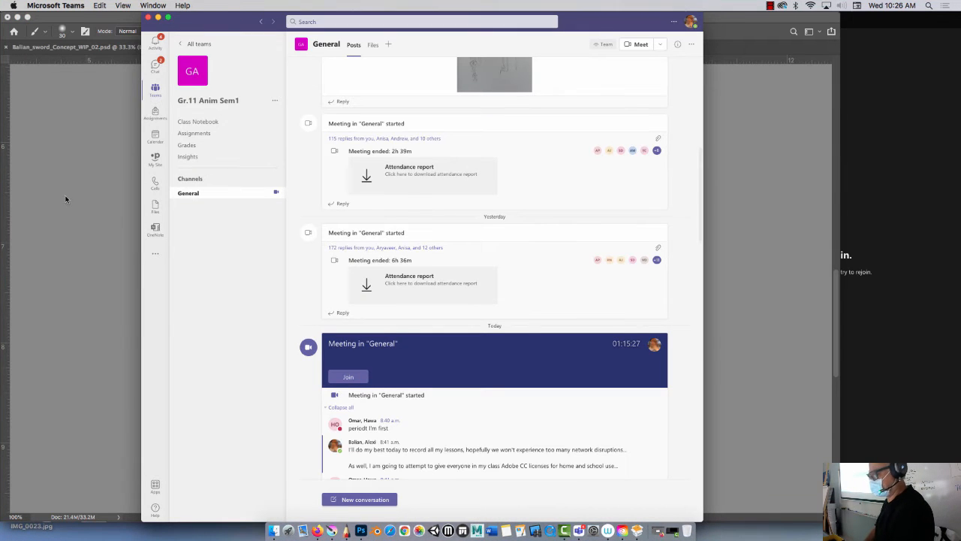
- Switch to Microsoft Teams, rejoin the ongoing General channel meeting with computer audio, and minimise the meeting window
left_click(65, 199)
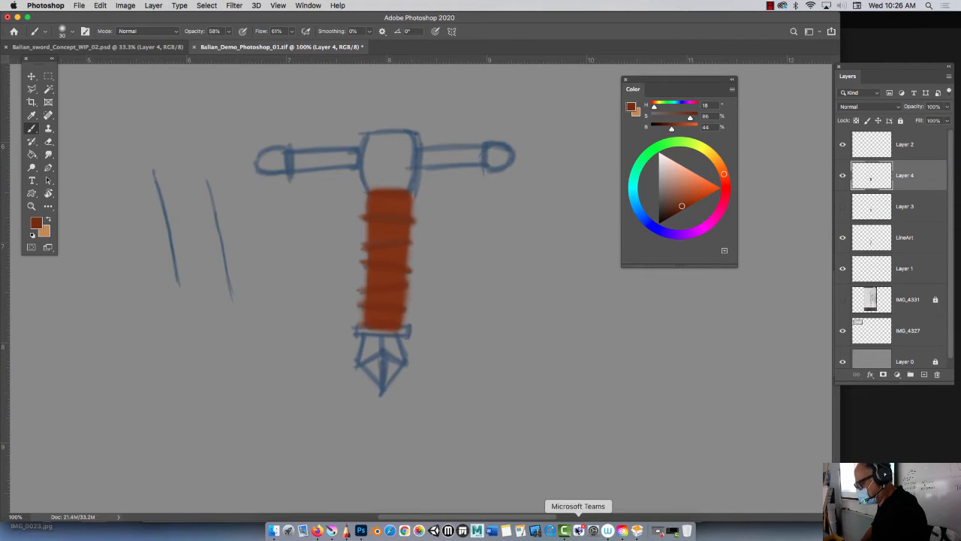
left_click(577, 531)
left_click(351, 380)
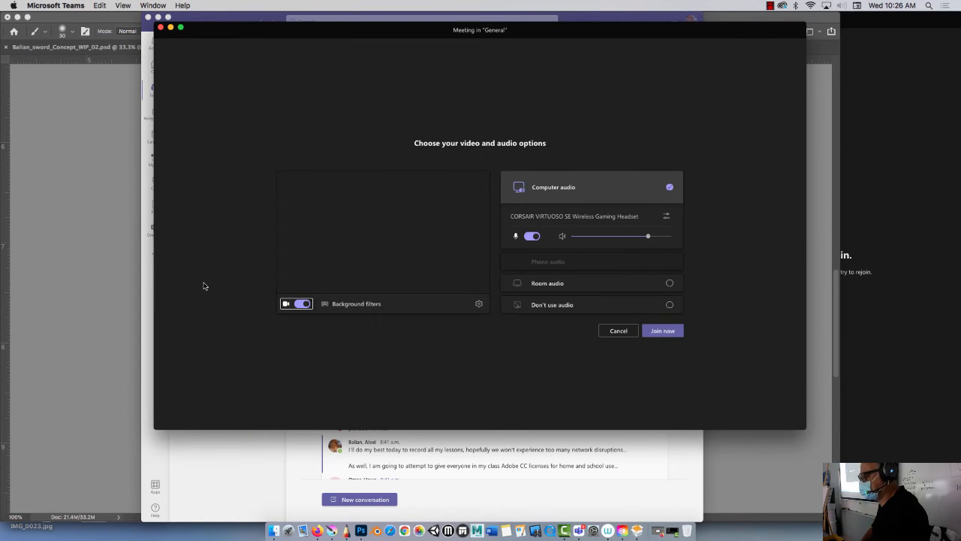
left_click(662, 331)
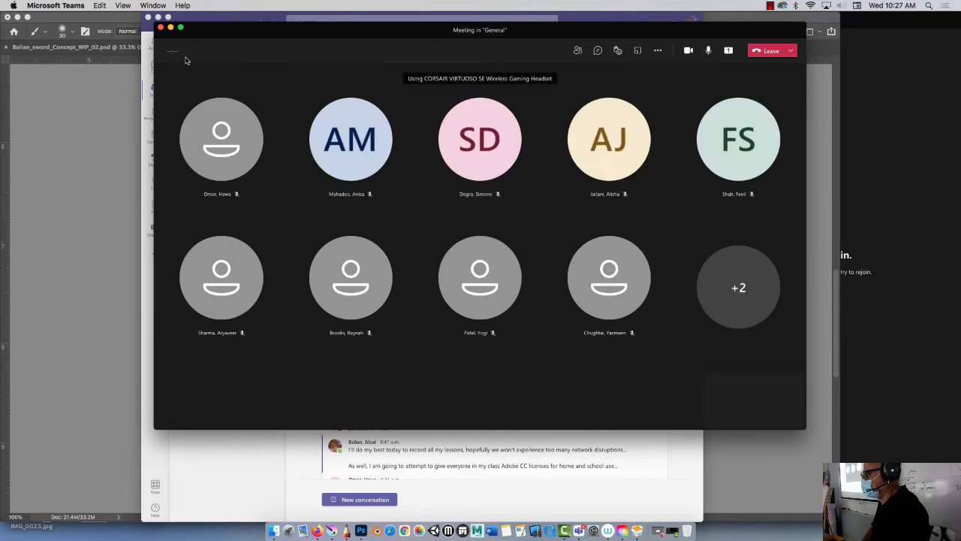
left_click(170, 27)
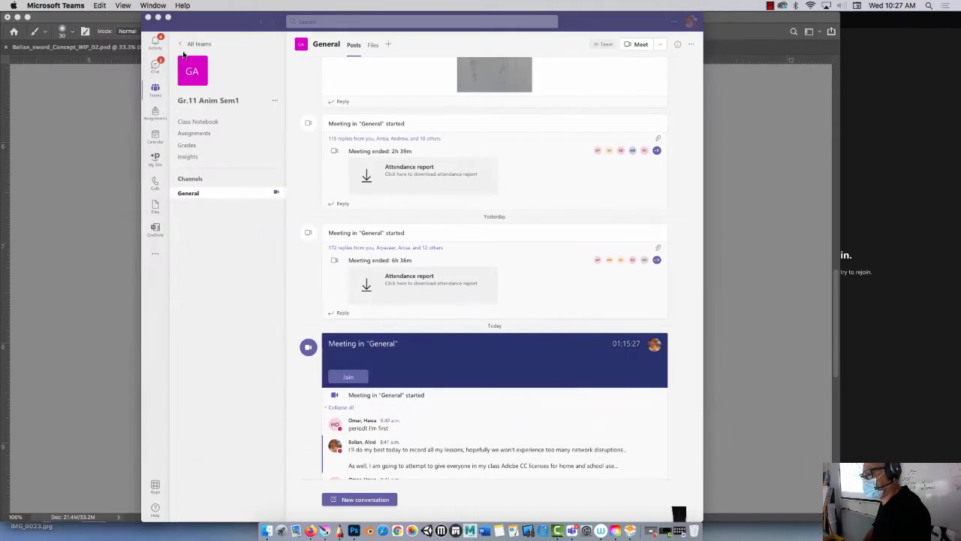
- Minimise the Teams window, return to Photoshop and move the Color panel beside the Layers panel, clear of the drawing space
left_click(158, 16)
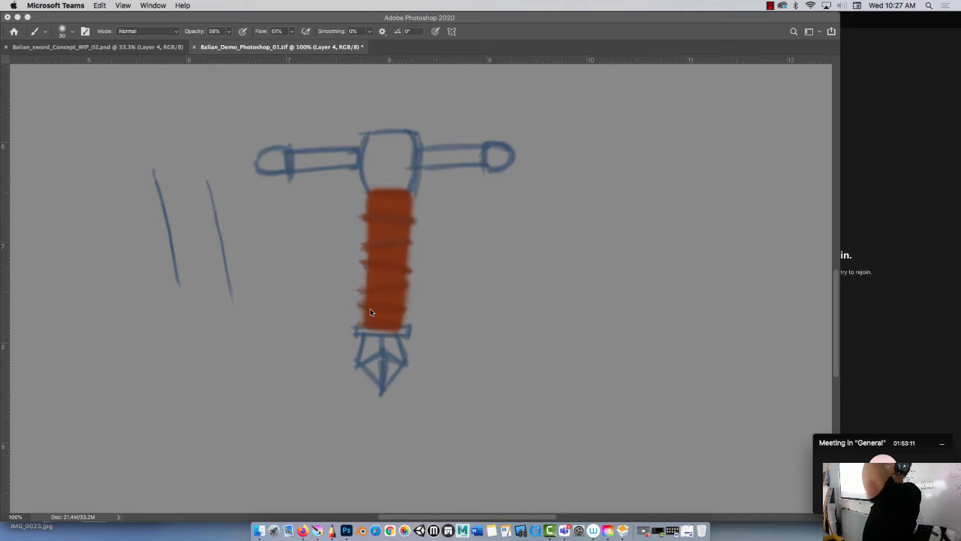
left_click(644, 138)
left_click_drag(654, 82, 765, 80)
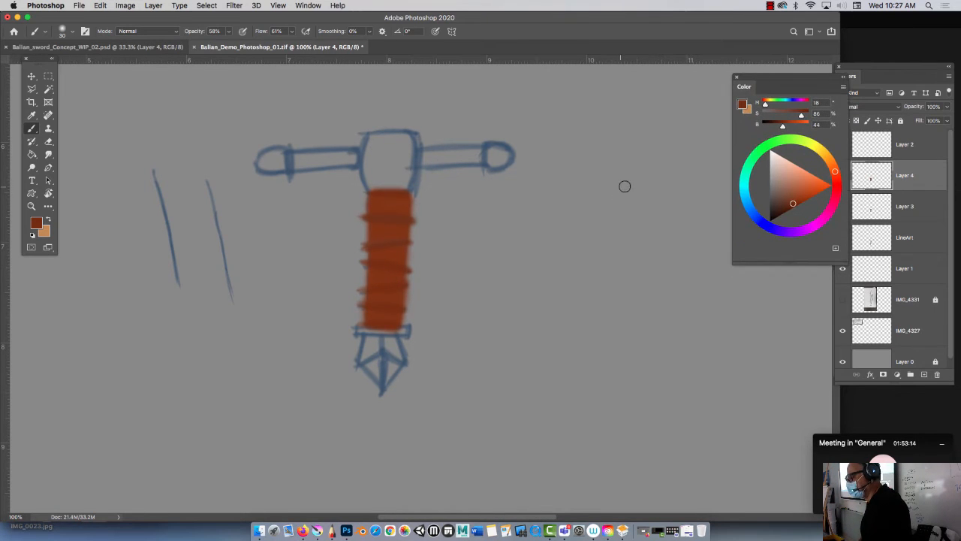
- Sketch a brown spotlight in the empty area beside the sword, with a cone-shaped shade and a small handle behind it
left_click_drag(640, 183, 584, 218)
mouse_move(611, 147)
left_mouse_down()
mouse_move(591, 228)
mouse_move(663, 193)
mouse_move(601, 146)
left_mouse_up()
left_click_drag(659, 186, 591, 212)
mouse_move(646, 123)
left_mouse_down()
mouse_move(628, 169)
mouse_move(672, 148)
mouse_move(661, 129)
left_mouse_up()
left_click_drag(678, 147, 636, 165)
mouse_move(646, 122)
left_mouse_down()
mouse_move(628, 162)
mouse_move(643, 165)
mouse_move(605, 153)
mouse_move(661, 187)
mouse_move(606, 150)
left_mouse_up()
left_click_drag(605, 150, 591, 204)
left_click_drag(653, 188, 612, 203)
mouse_move(650, 124)
left_mouse_down()
mouse_move(681, 142)
mouse_move(651, 127)
left_mouse_up()
left_click_drag(680, 146, 636, 157)
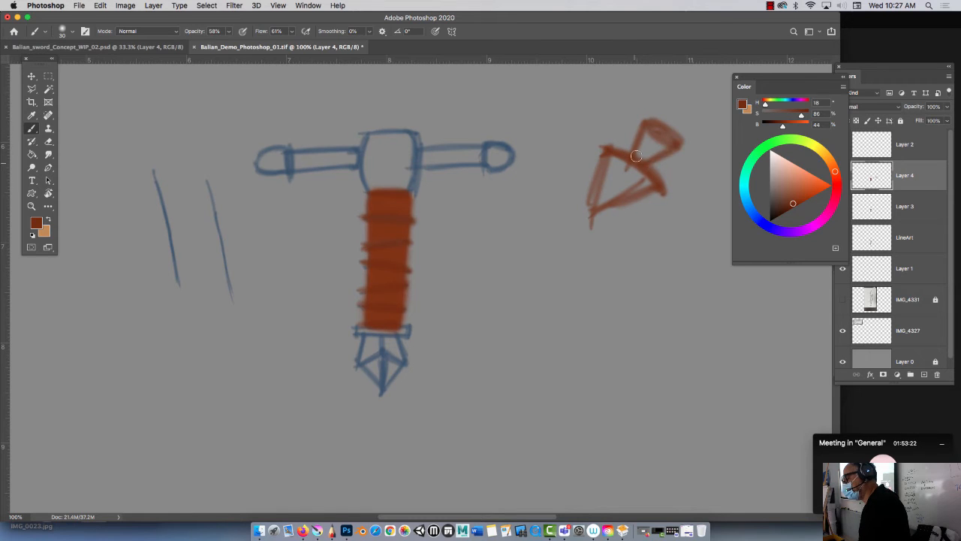
left_click_drag(643, 125, 630, 160)
mouse_move(604, 147)
left_mouse_down()
mouse_move(635, 160)
mouse_move(662, 193)
left_mouse_up()
mouse_move(662, 193)
left_mouse_down()
mouse_move(608, 148)
mouse_move(589, 208)
left_mouse_up()
left_click_drag(652, 187, 593, 213)
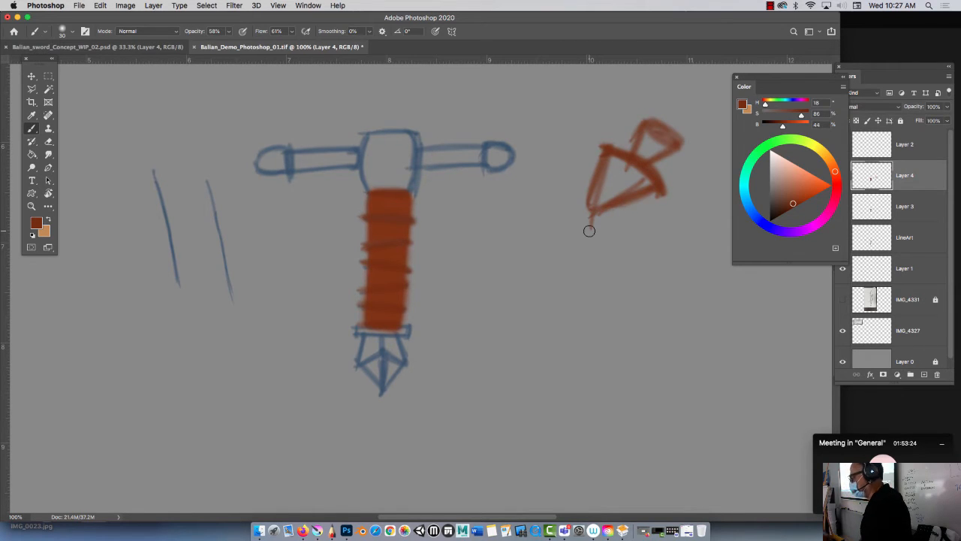
- Switch to the Teams meeting, share the full screen, and minimise both the meeting window and the dropped-call window
left_click(844, 456)
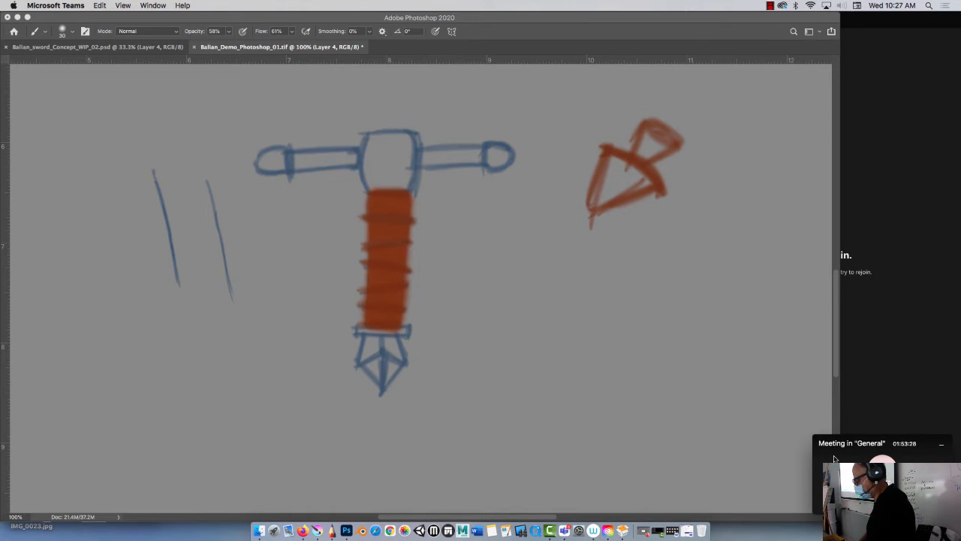
left_click(879, 479)
left_click(728, 52)
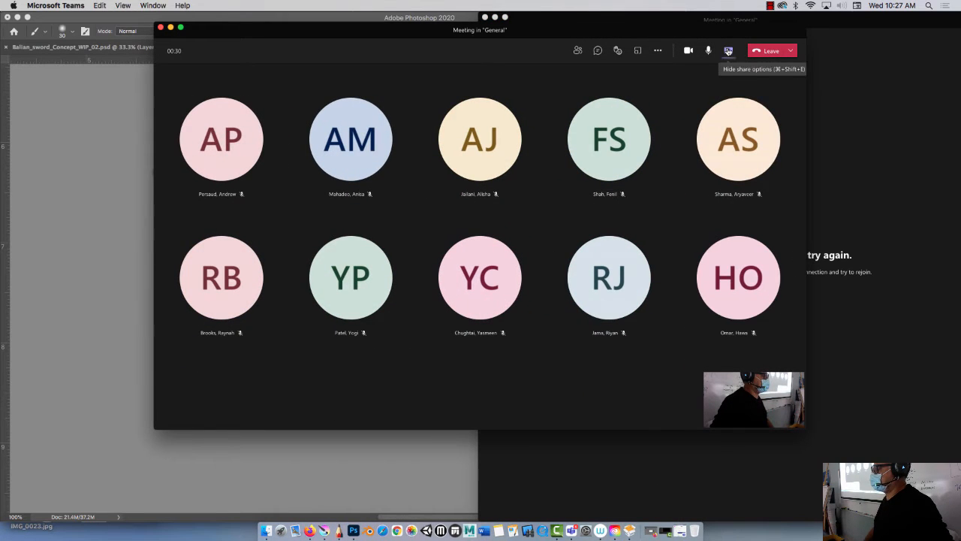
left_click(680, 160)
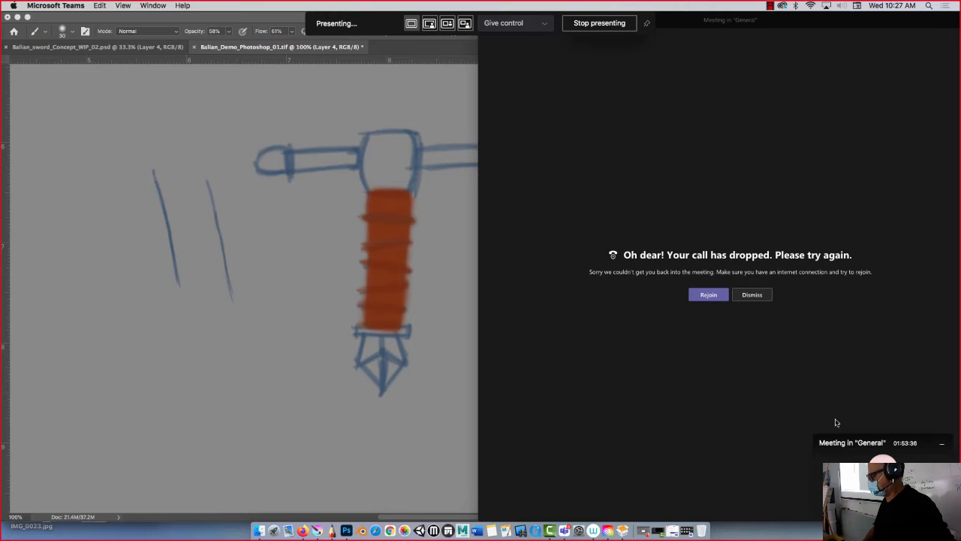
left_click(704, 295)
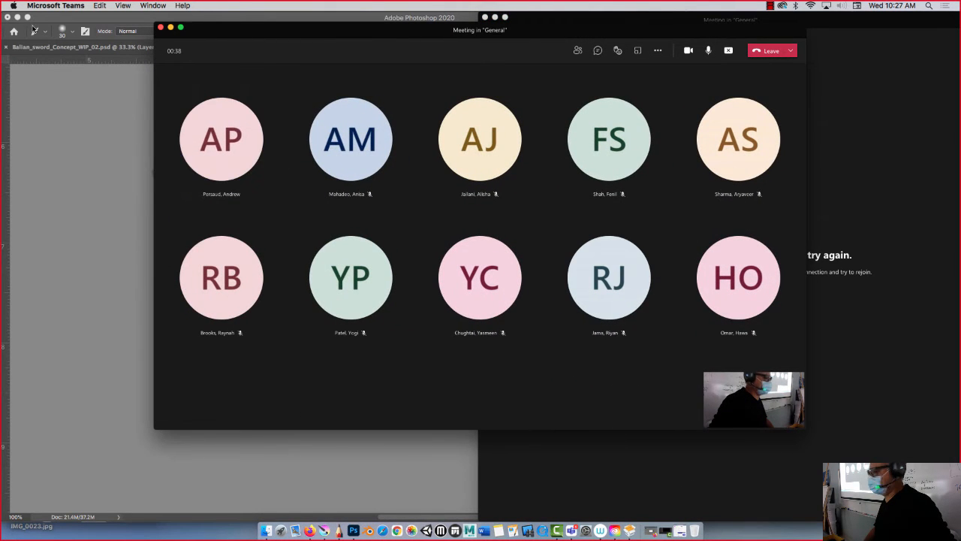
left_click(170, 27)
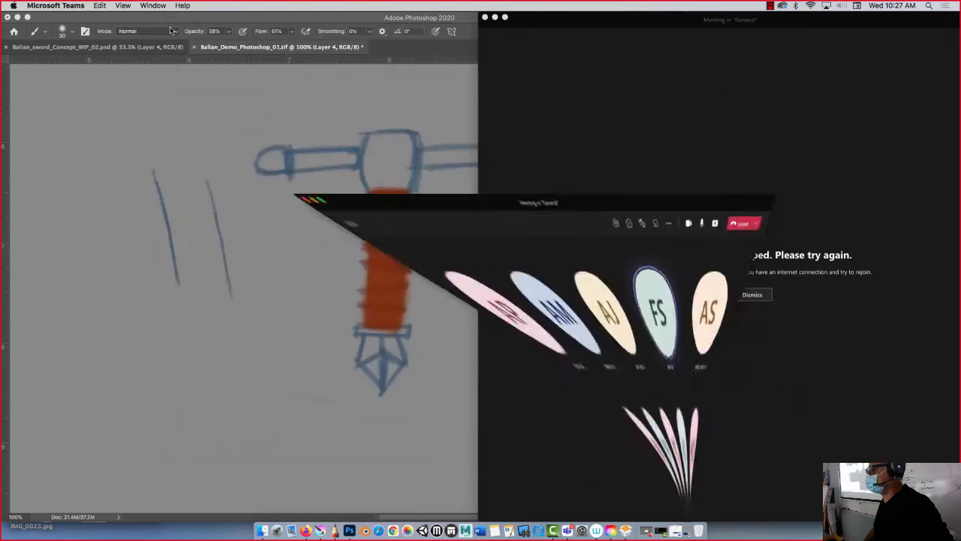
left_click(495, 17)
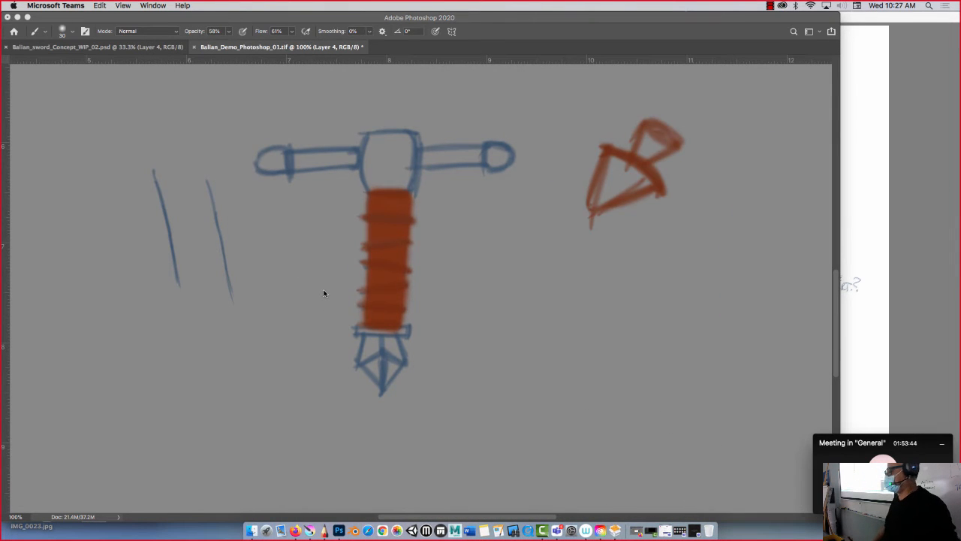
- Return to Photoshop, shade the inside of the spotlight's cone and draw two diverging light rays from it towards the grip
left_click(318, 222)
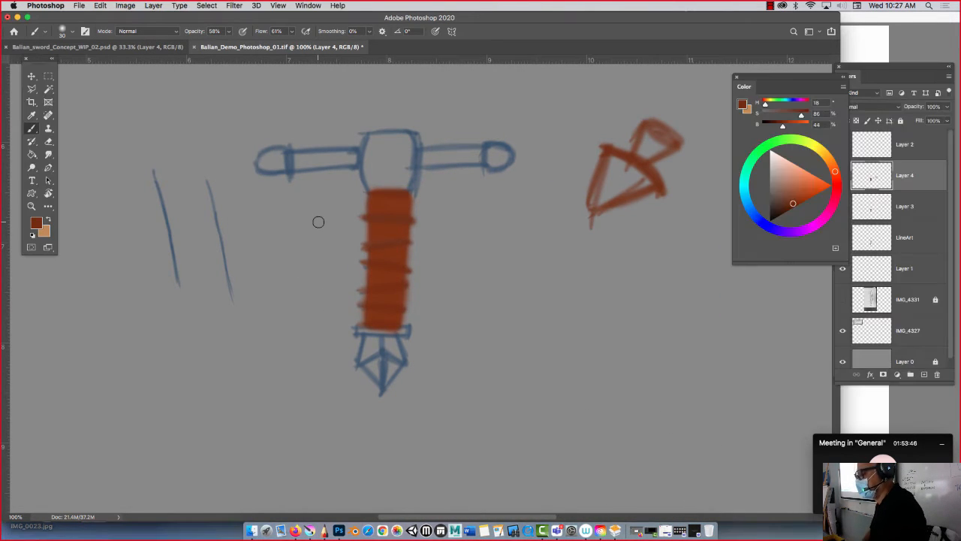
mouse_move(626, 173)
left_mouse_down()
mouse_move(648, 184)
mouse_move(624, 166)
mouse_move(631, 184)
mouse_move(611, 202)
mouse_move(636, 183)
mouse_move(622, 173)
mouse_move(546, 278)
left_mouse_up()
left_click_drag(582, 217, 529, 226)
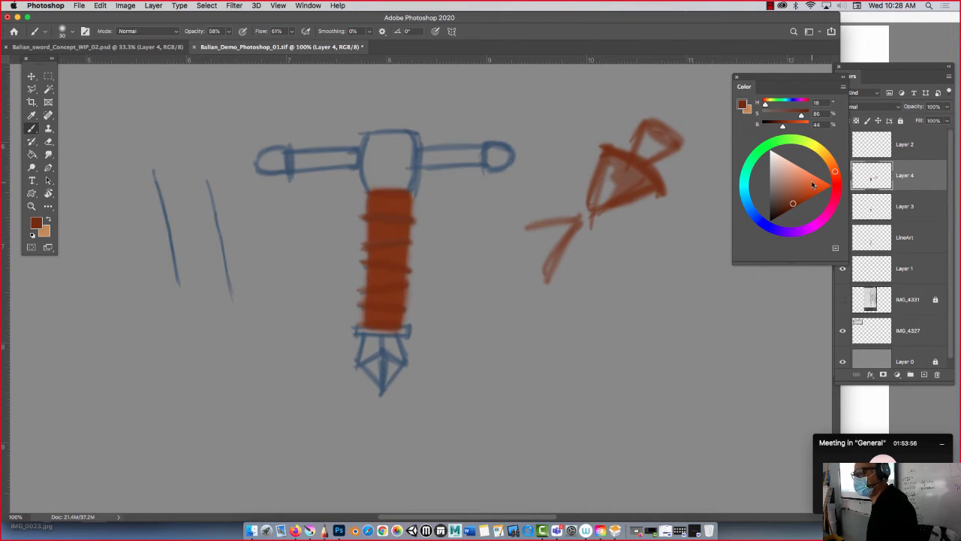
- Paint dark brown (H 18, S 75, B 37) shadows down the grip's left side with a 30 px Hard Round brush at 87% opacity
left_click_drag(223, 34, 235, 45)
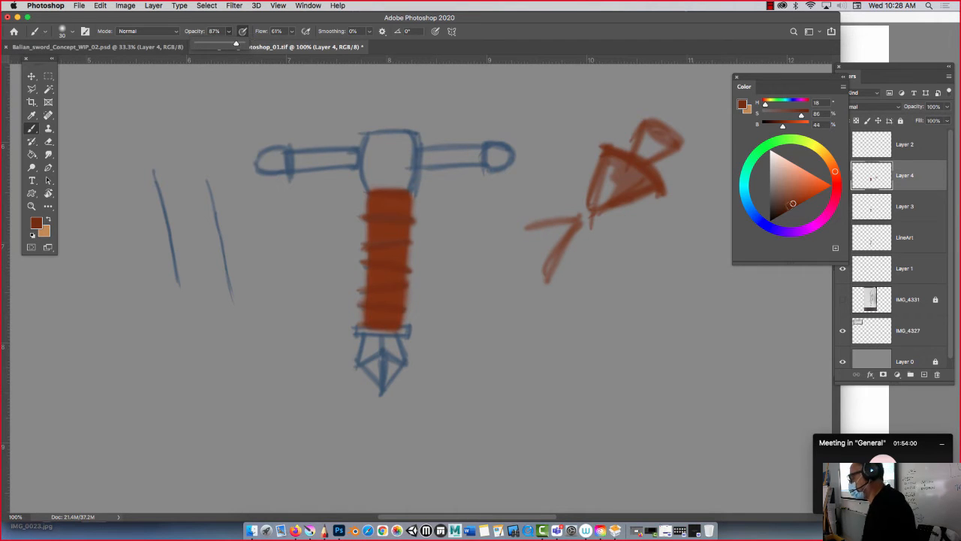
left_click(789, 204)
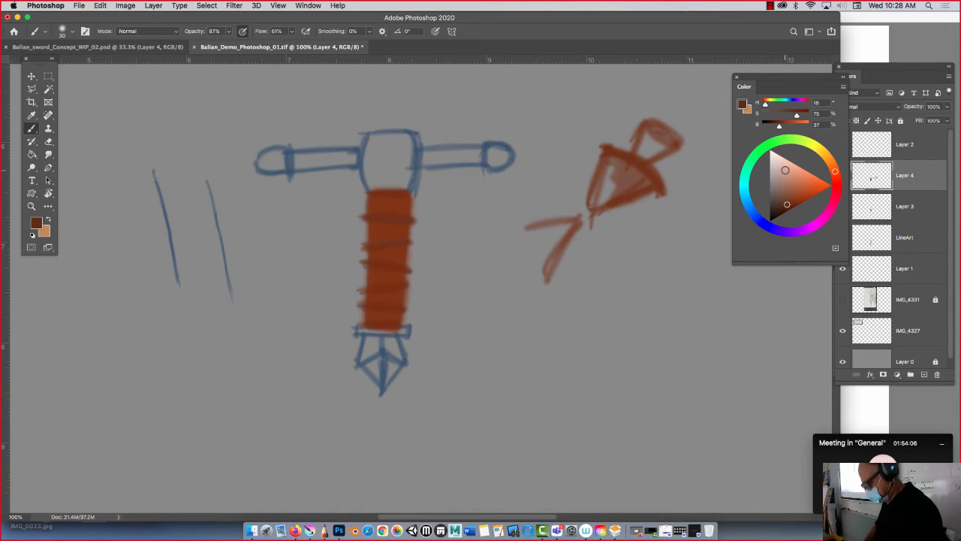
key("super+equal")
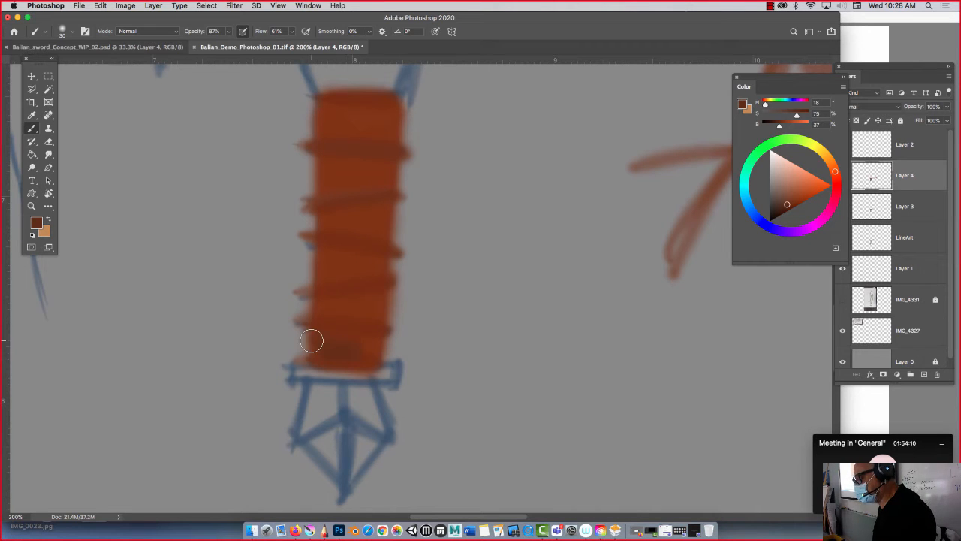
key("8")
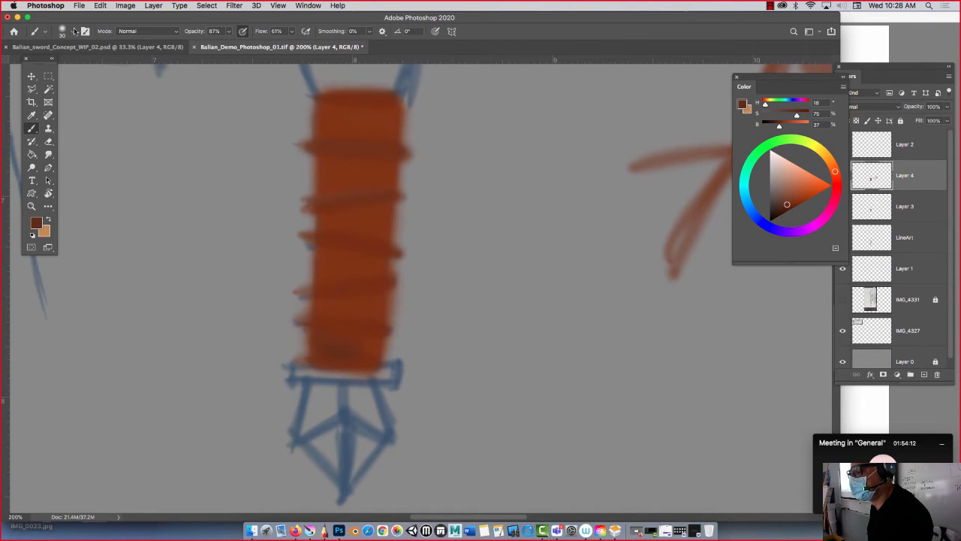
left_click(74, 31)
left_click(61, 136)
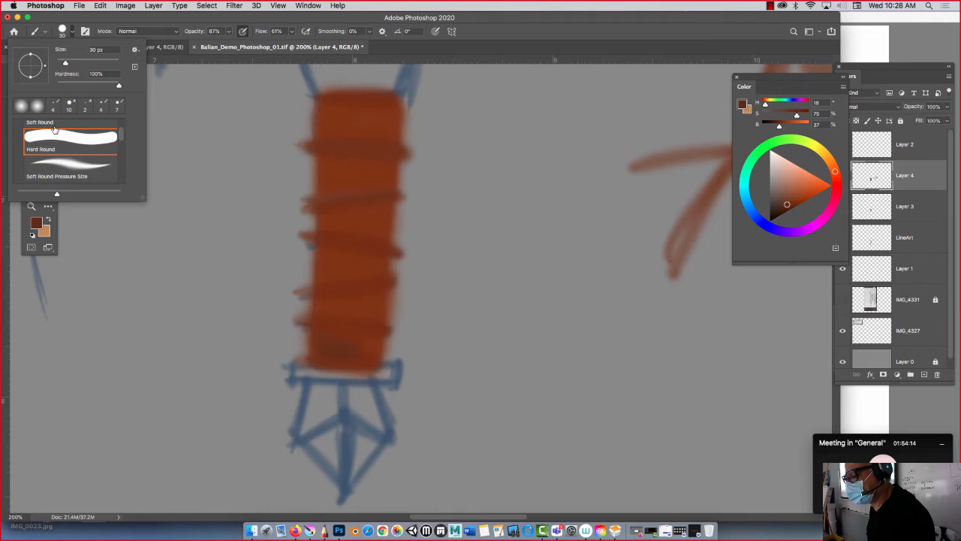
left_click(337, 348)
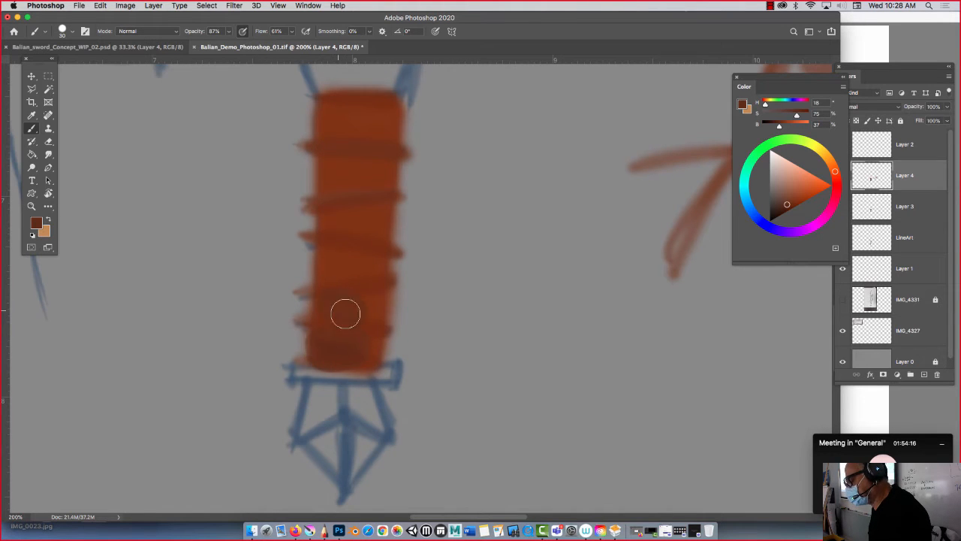
mouse_move(345, 314)
left_mouse_down()
mouse_move(313, 284)
mouse_move(348, 278)
mouse_move(323, 258)
left_mouse_up()
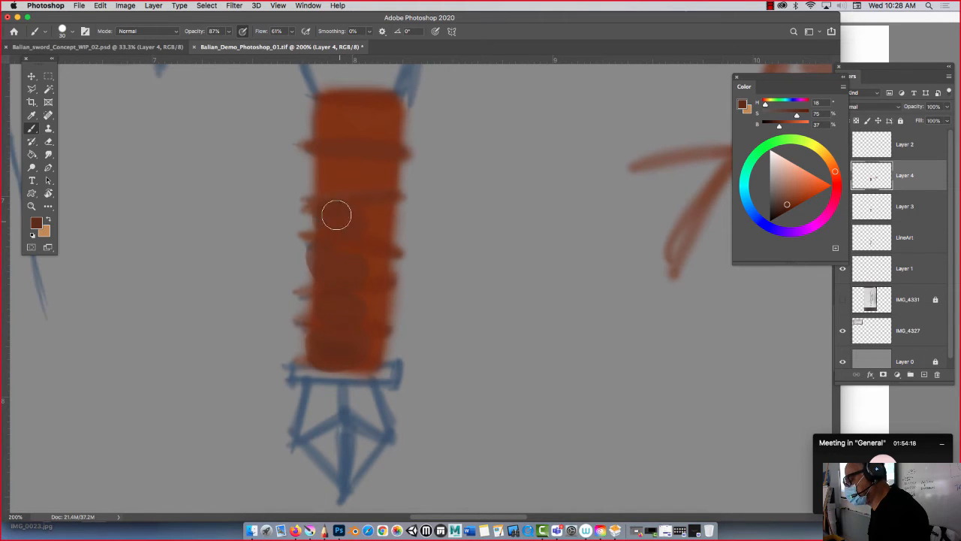
mouse_move(337, 216)
left_mouse_down()
mouse_move(336, 177)
mouse_move(351, 186)
mouse_move(329, 131)
left_mouse_up()
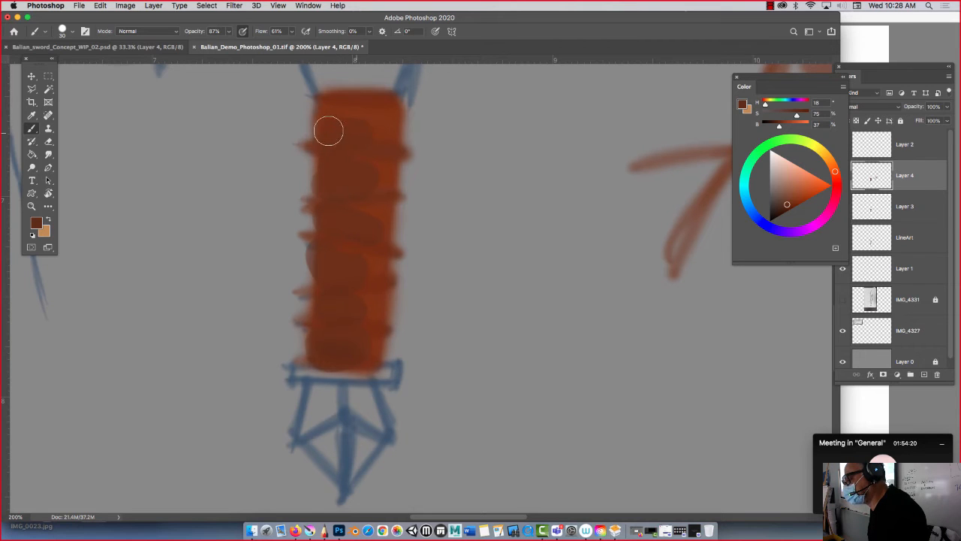
- Paint lighter brown (H 18, S 78, B 56) patches between the wrap bands down the grip's right side
left_click(345, 323, "alt")
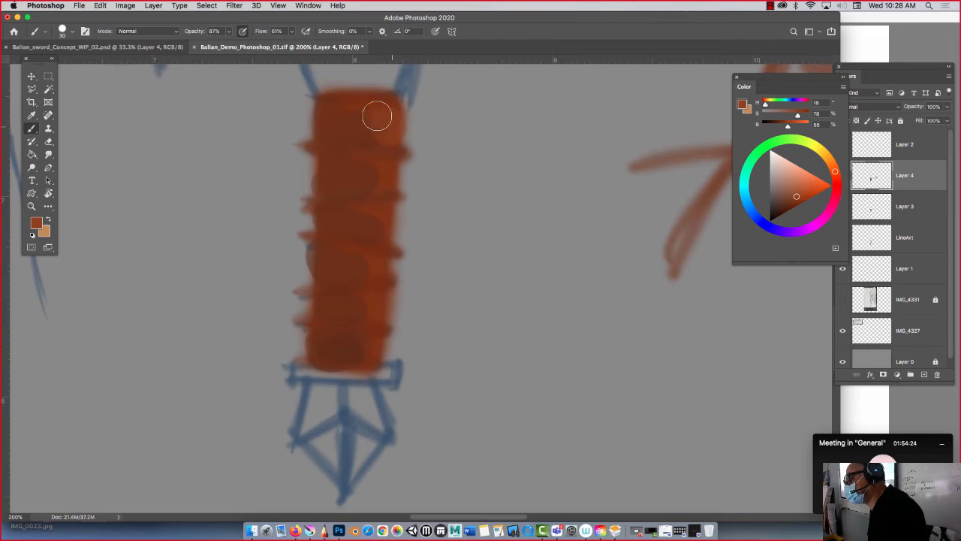
mouse_move(377, 116)
left_mouse_down()
mouse_move(369, 167)
mouse_move(380, 172)
mouse_move(356, 188)
mouse_move(375, 208)
mouse_move(360, 212)
mouse_move(373, 260)
mouse_move(365, 337)
mouse_move(348, 305)
left_mouse_up()
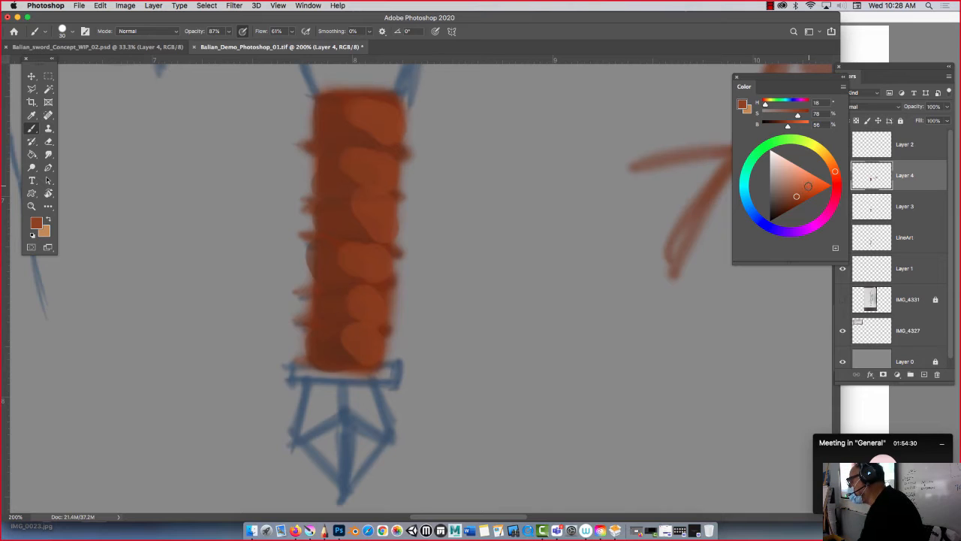
- Add bright orange-brown (H 18, S 74, B 74) highlights along the upper edge of each grip segment with a 10-pixel brush
left_click(804, 187)
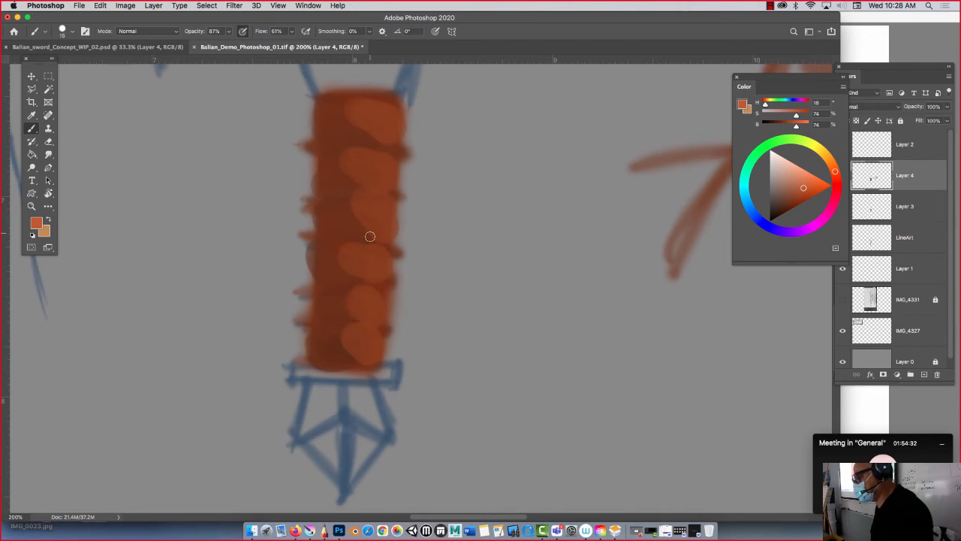
mouse_move(369, 237)
left_mouse_down()
mouse_move(373, 251)
mouse_move(344, 245)
left_mouse_up()
left_click_drag(380, 210, 330, 198)
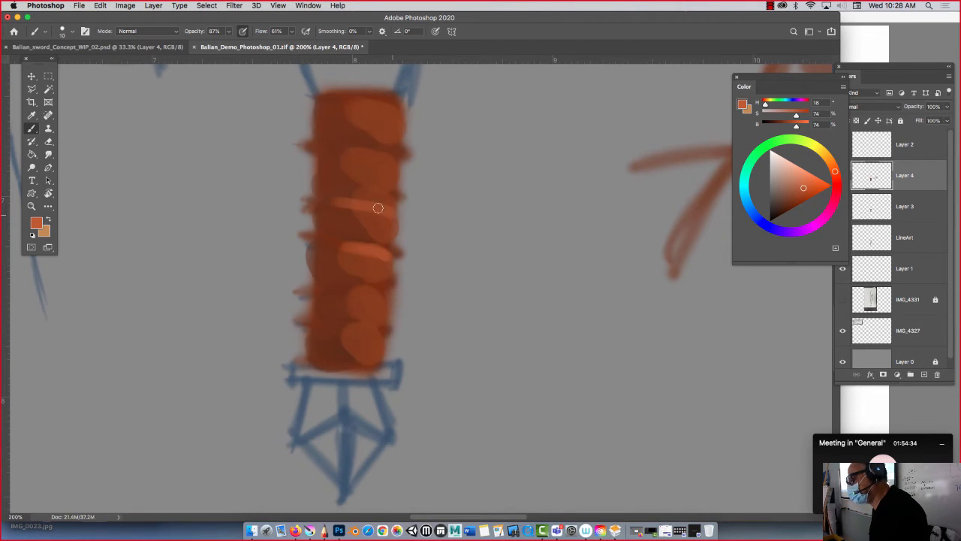
left_click_drag(388, 163, 347, 149)
left_click_drag(384, 110, 343, 98)
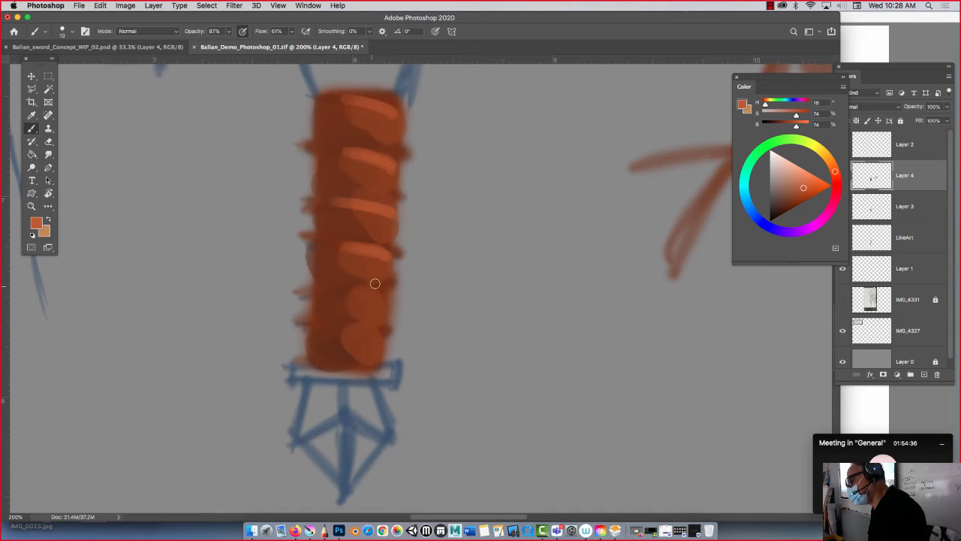
left_click_drag(384, 299, 328, 289)
mouse_move(381, 344)
left_mouse_down()
mouse_move(357, 329)
mouse_move(332, 333)
left_mouse_up()
key("super+minus")
key("super+minus")
key("super+minus")
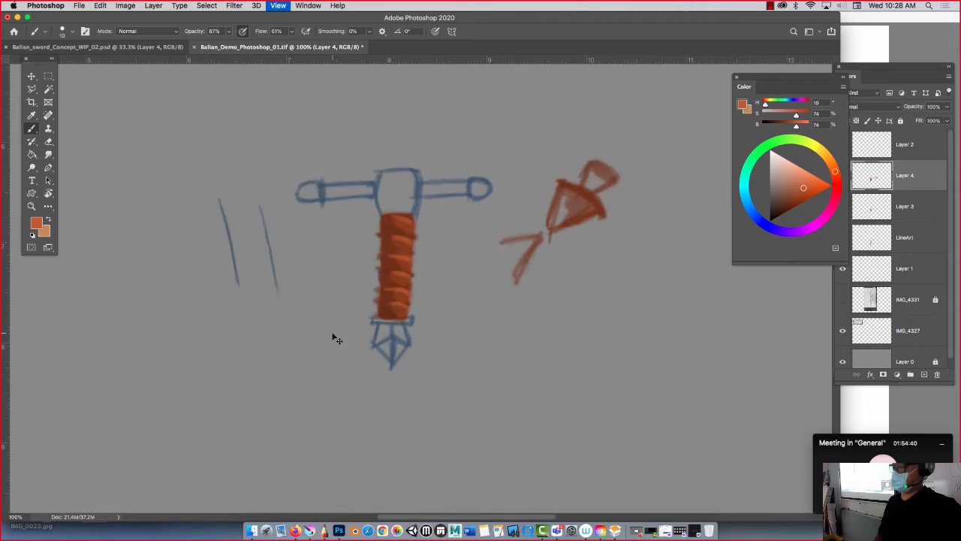
key("super+plus")
key("super+minus")
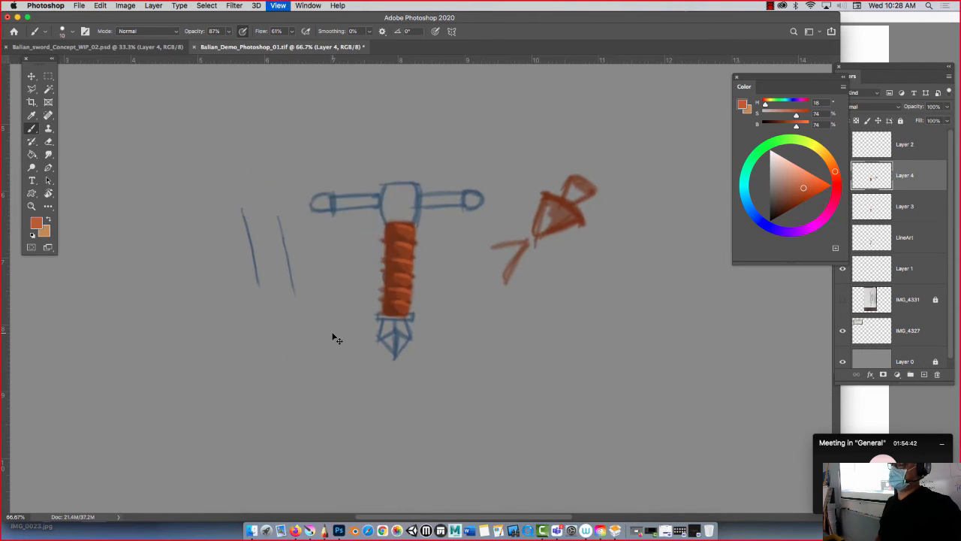
key("super+plus")
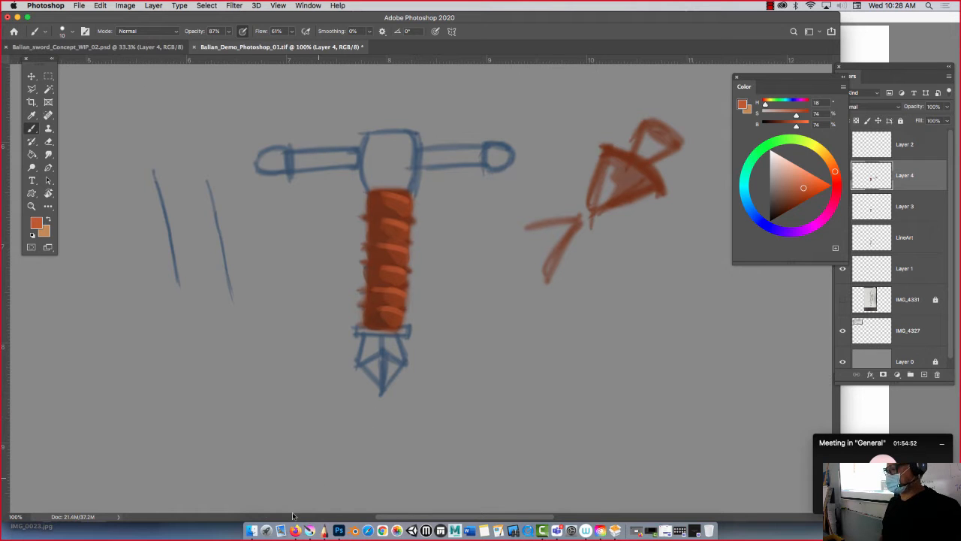
- Select a tall blade shape with a slanted tip on the empty canvas beside the sword, using the Polygonal Lasso Tool
mouse_move(271, 453)
left_mouse_down()
mouse_move(388, 408)
mouse_move(549, 367)
left_mouse_up()
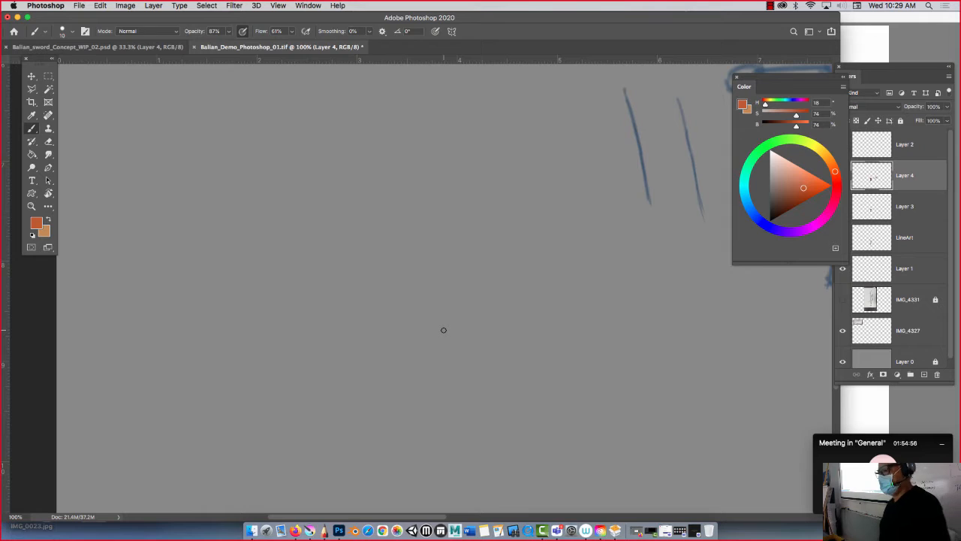
left_click(32, 90)
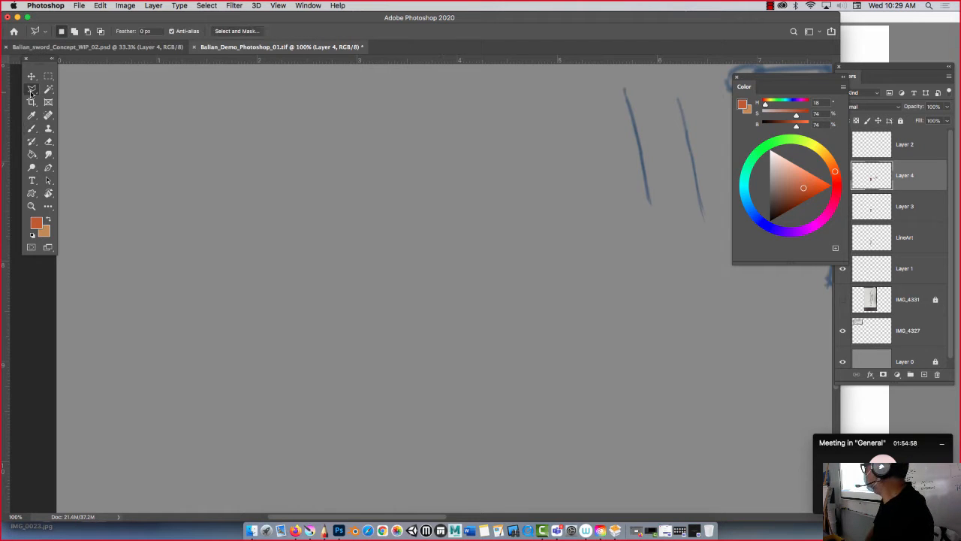
right_click(35, 91)
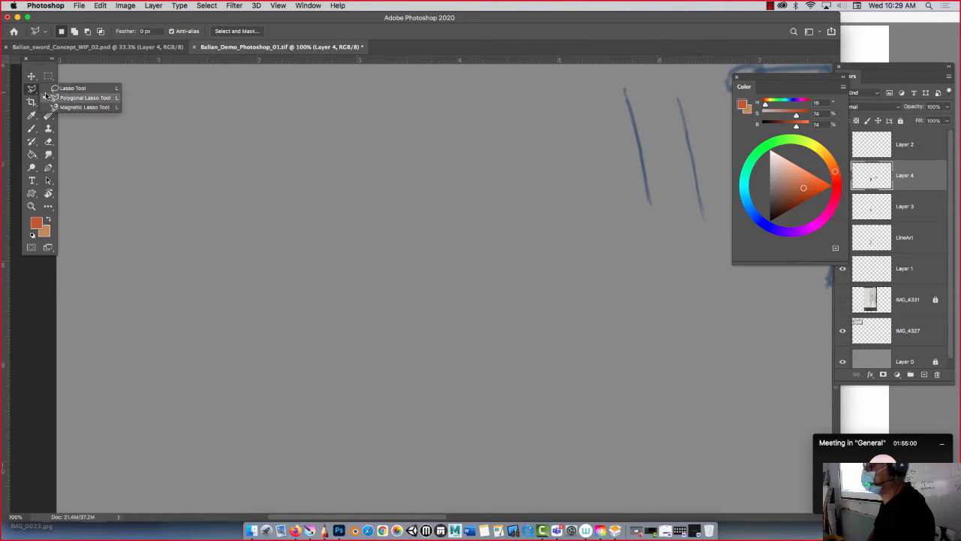
left_click(53, 98)
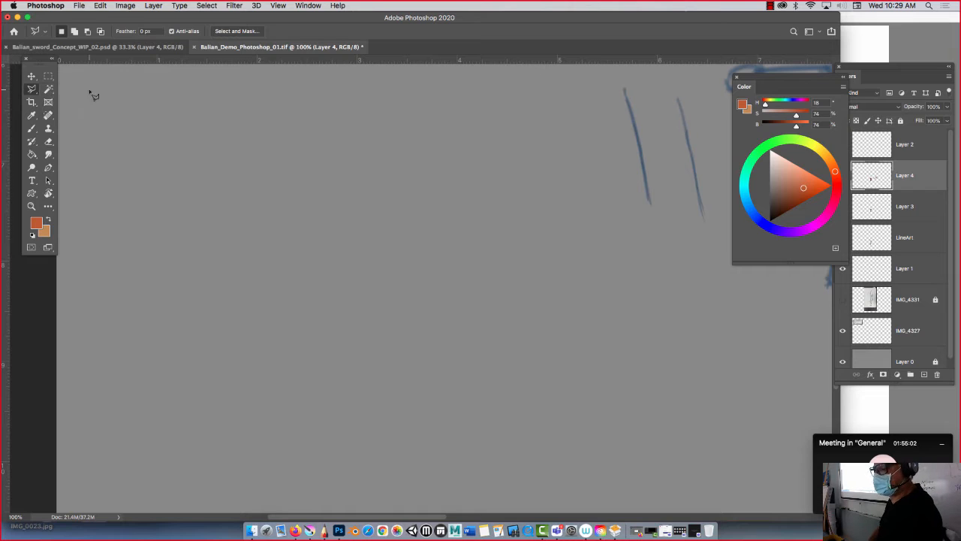
left_click(412, 415)
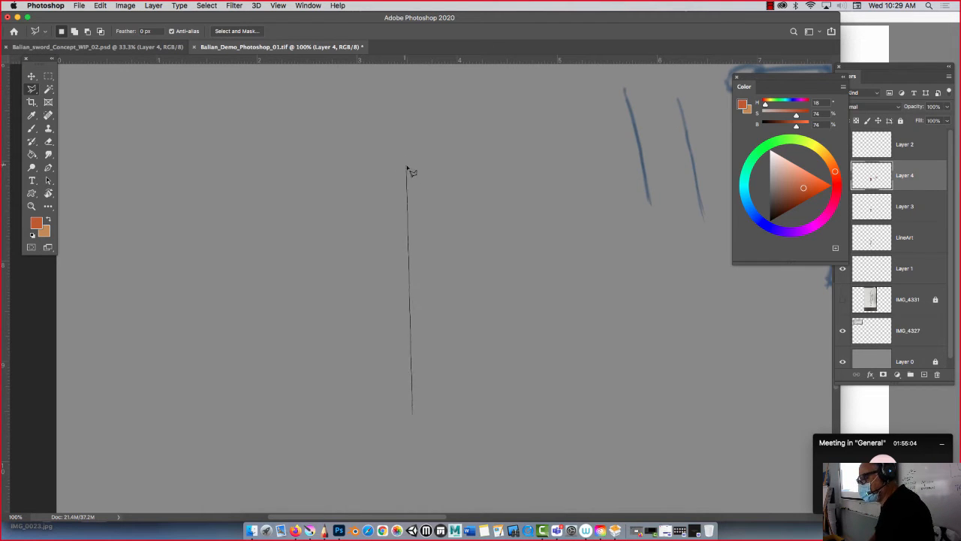
left_click(413, 172)
left_click(327, 81)
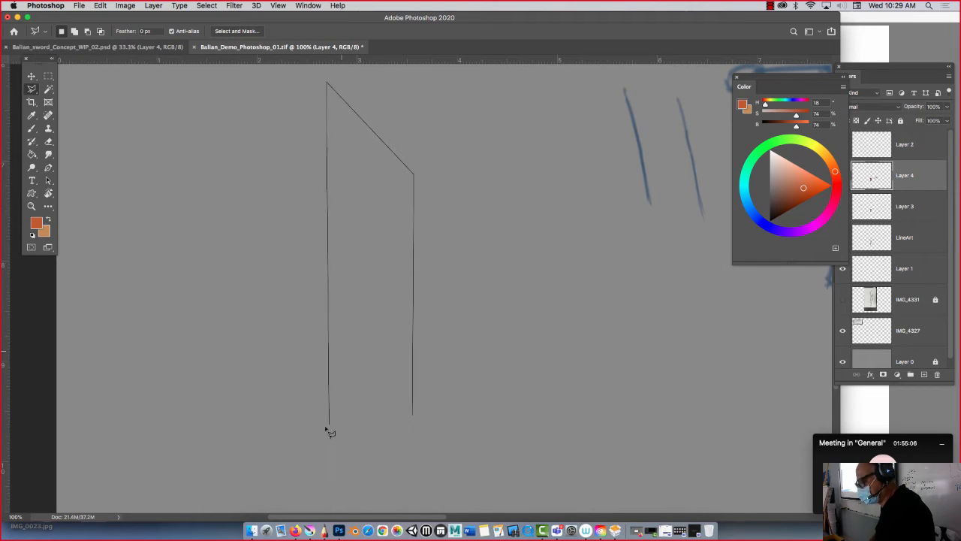
left_click(324, 421)
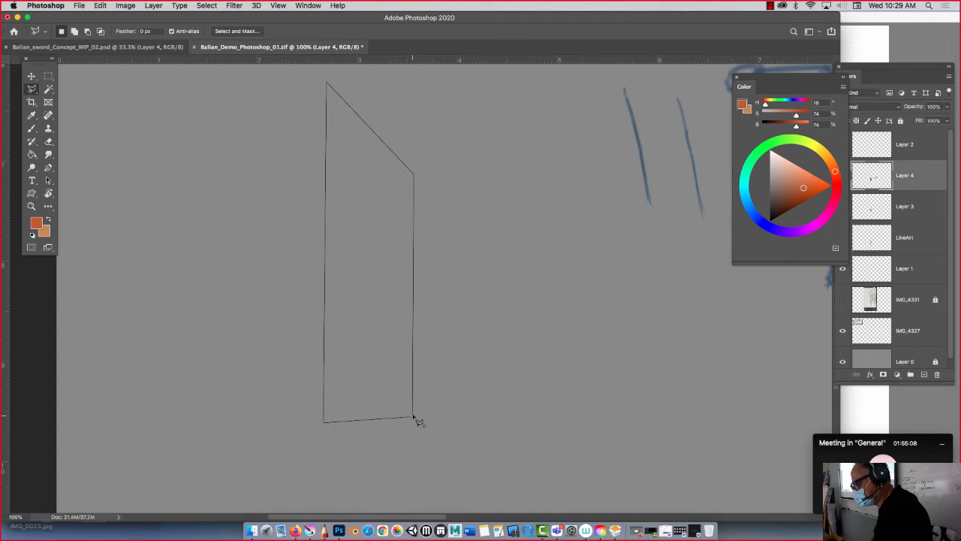
double_click(414, 416)
left_click(409, 172)
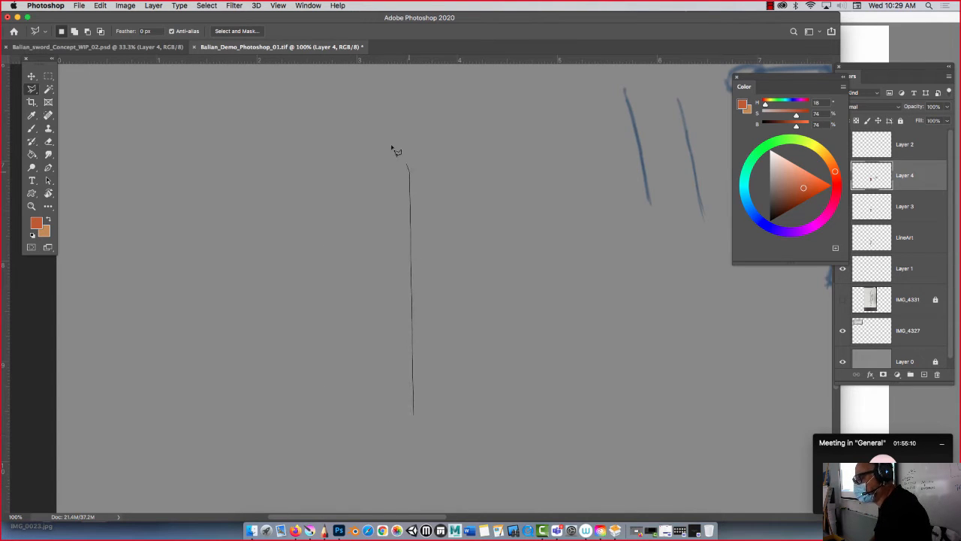
left_click(320, 74)
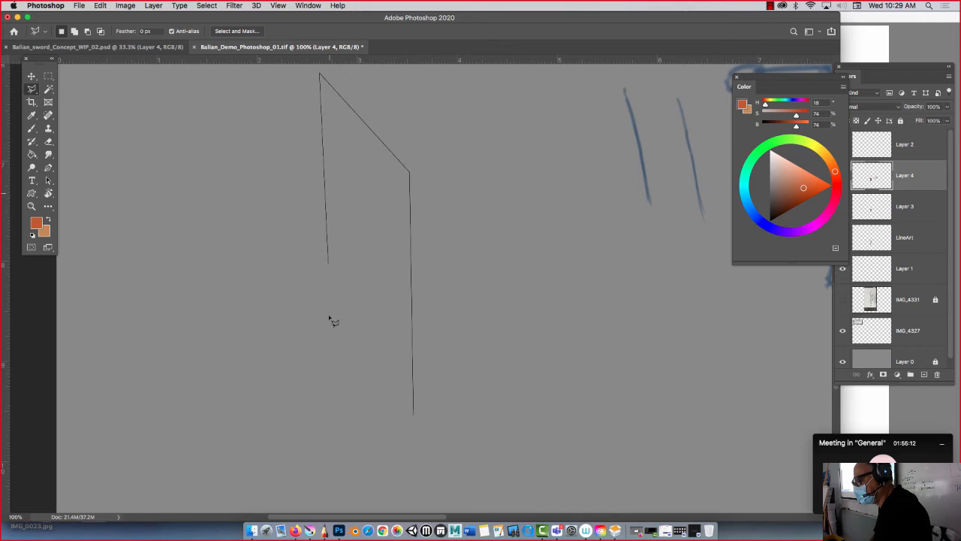
left_click(328, 427)
left_click(415, 416)
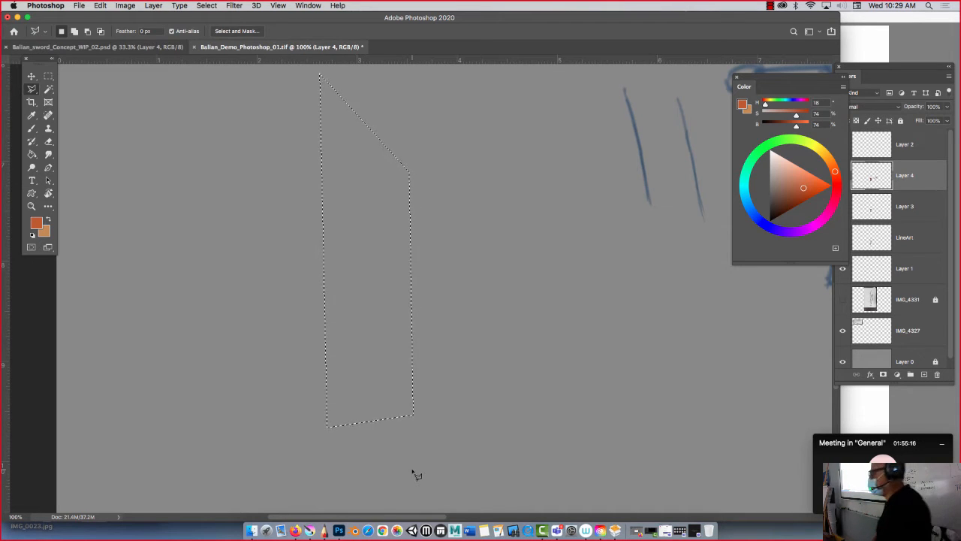
- Fill the blade selection with blue (H 202, S 70, B 55) using the Paint Bucket
left_click(747, 202)
left_click_drag(803, 188, 793, 197)
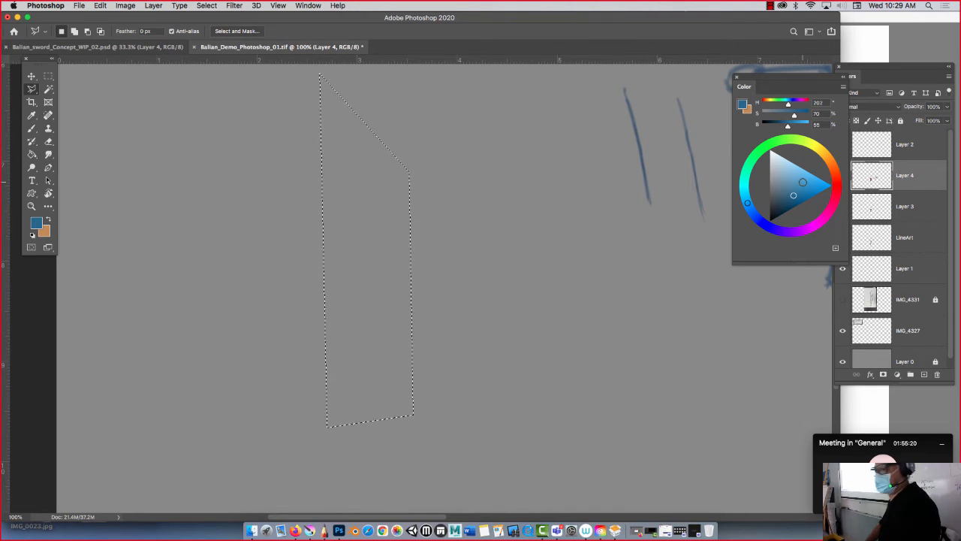
left_click(31, 154)
left_click(367, 223)
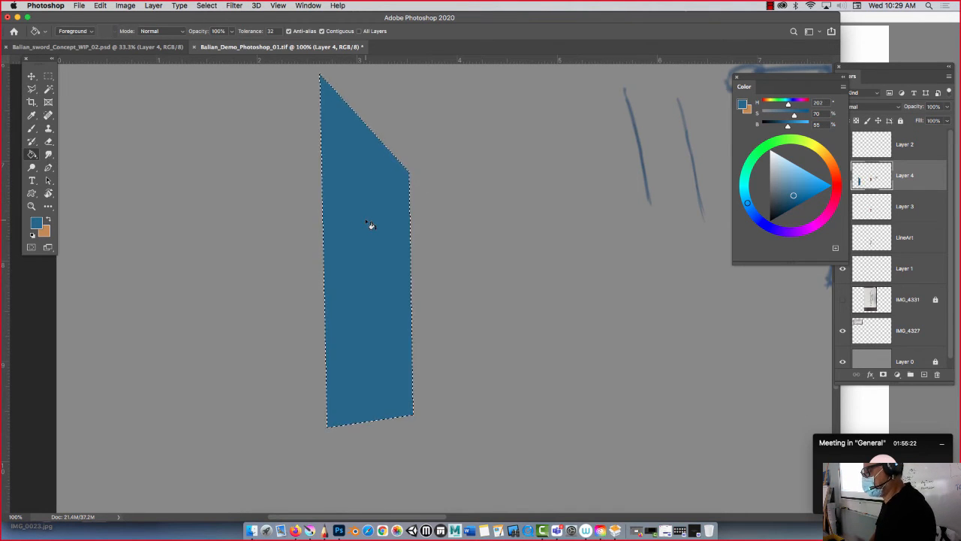
- Refill the blade with a darker, duller blue (H 202, S 55, B 45) and deselect it
left_click(787, 197)
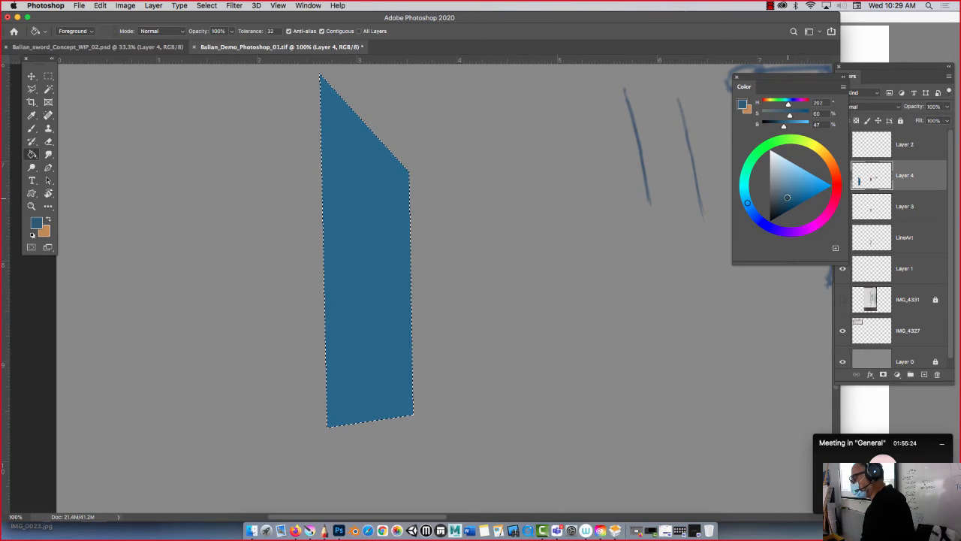
left_click(373, 227)
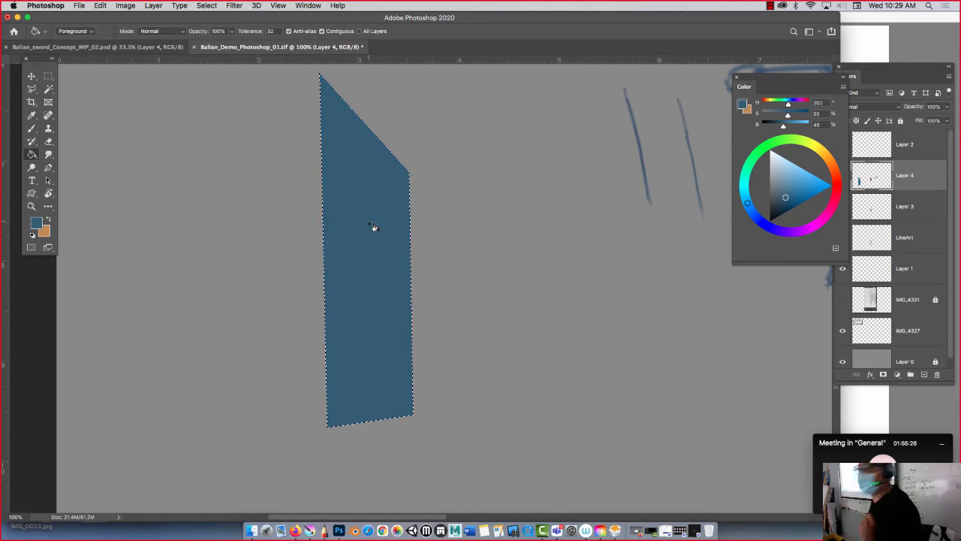
key("super+d")
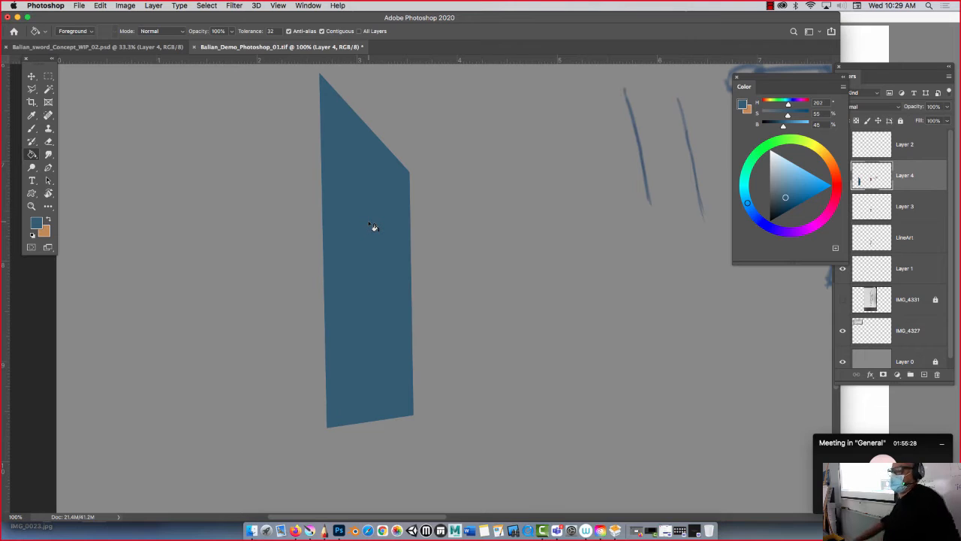
- Select a narrow strip along the blade's right edge with the Polygonal Lasso, fill it with lighter blue (H 202, S 51, B 61) and deselect
key("l")
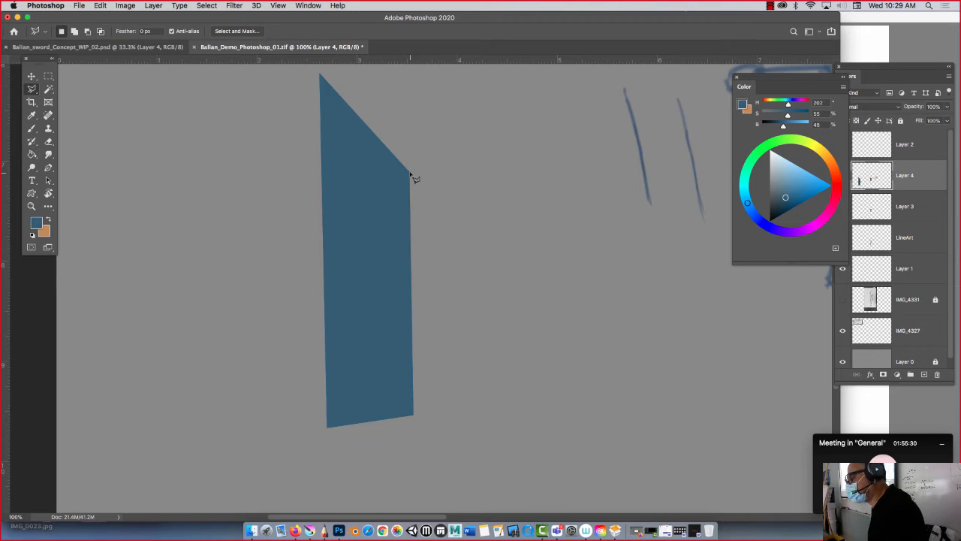
left_click_drag(410, 174, 418, 422)
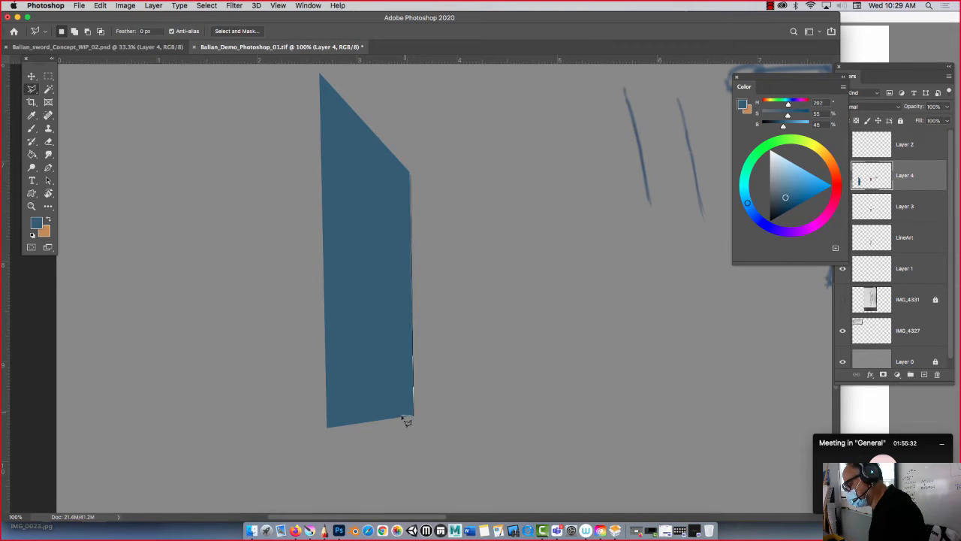
mouse_move(403, 306)
left_mouse_down()
mouse_move(396, 158)
mouse_move(414, 183)
left_mouse_up()
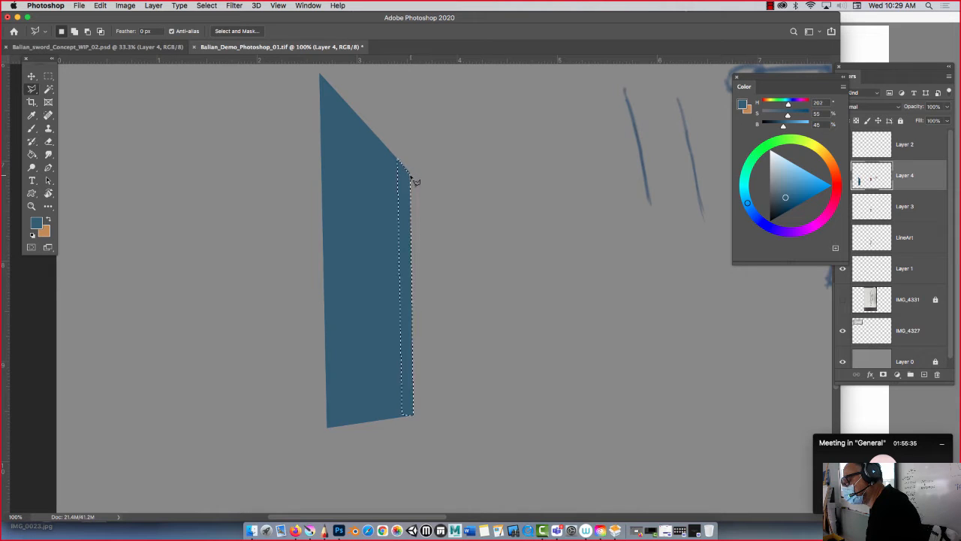
left_click(788, 189)
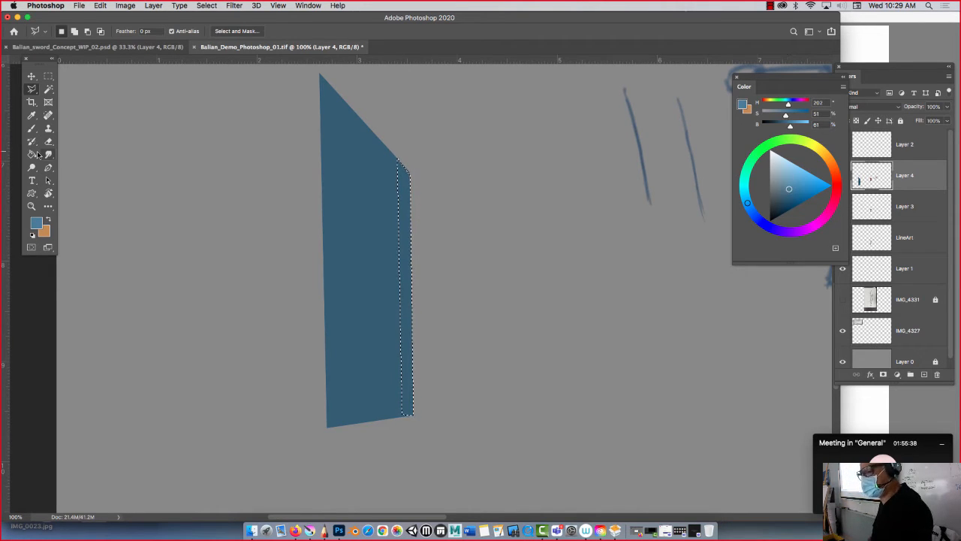
left_click(32, 154)
left_click(412, 262)
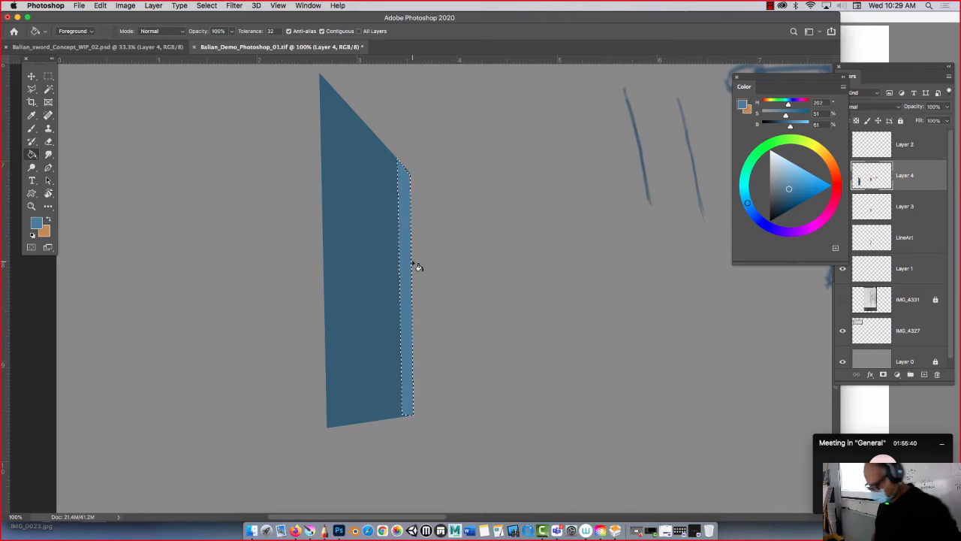
key("super+d")
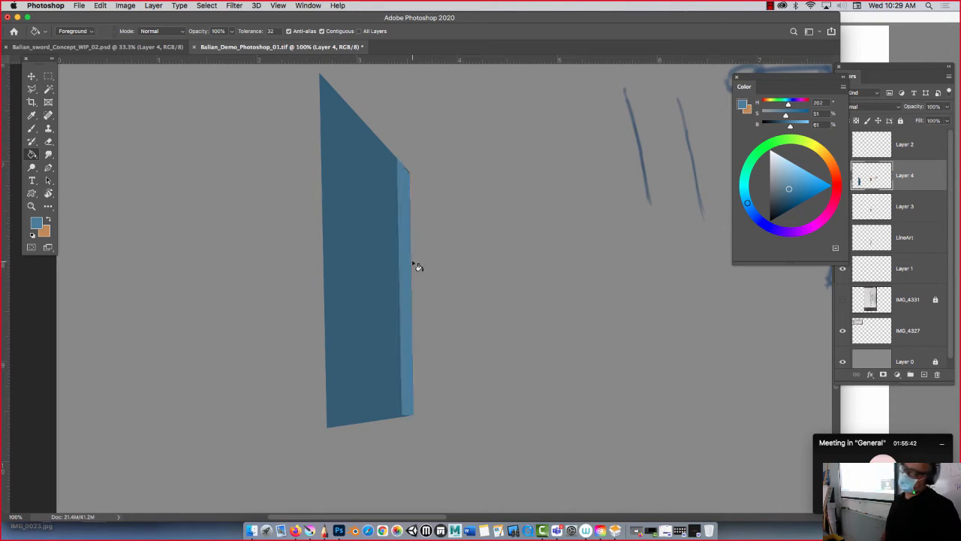
key("super+minus")
key("super+minus")
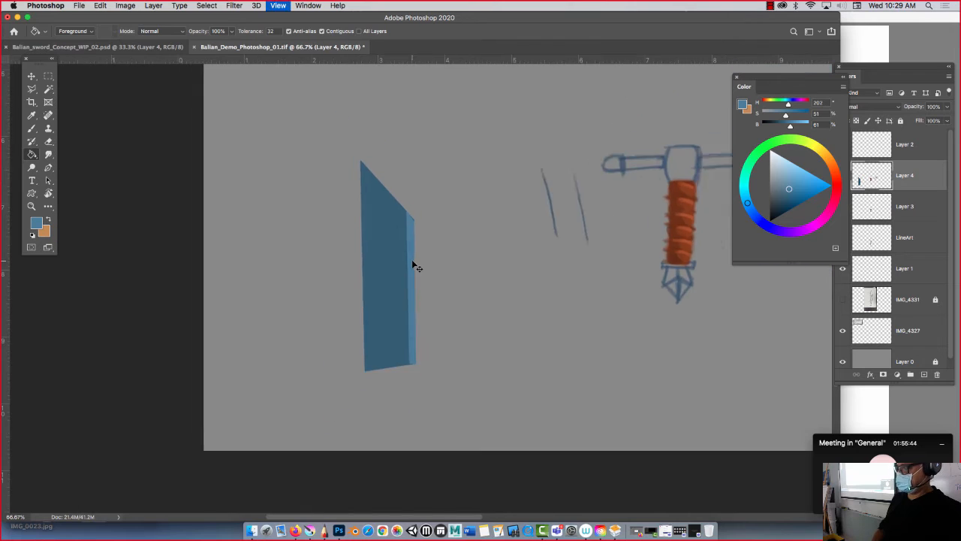
key("super+plus")
key("super+plus")
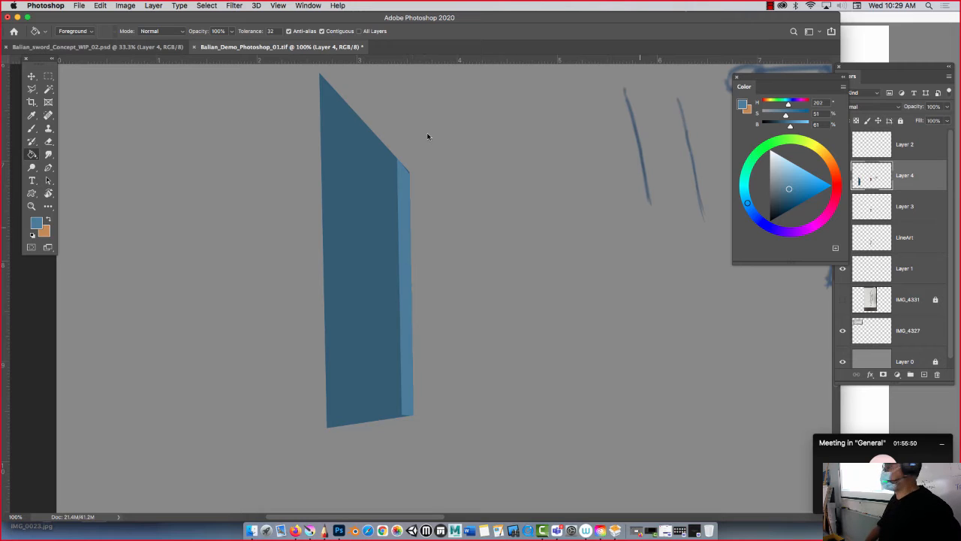
- Minimize the Photoshop document, switch to the sword research sketch in SketchBook and choose the Conceptual 1 brush, closing its Brush Properties
left_click(17, 17)
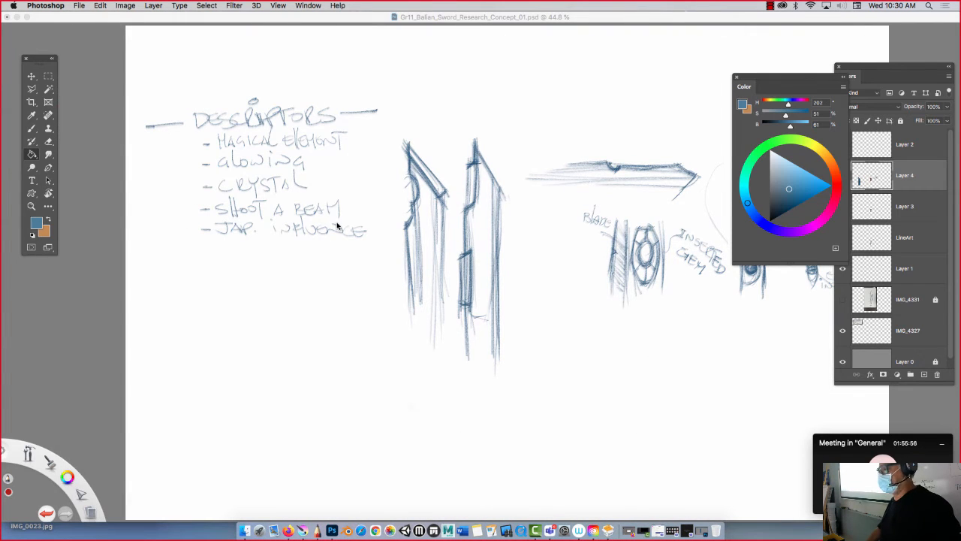
left_click(340, 77)
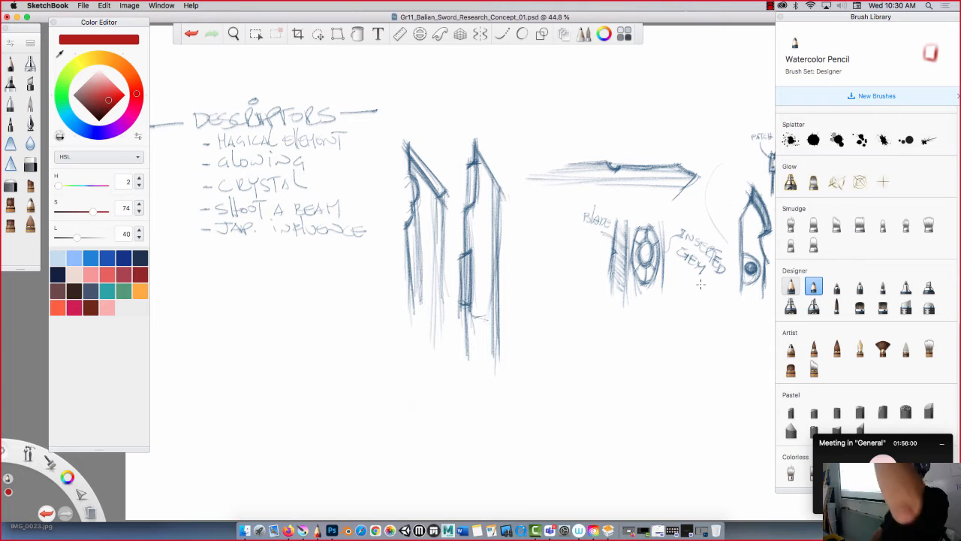
left_click(31, 187)
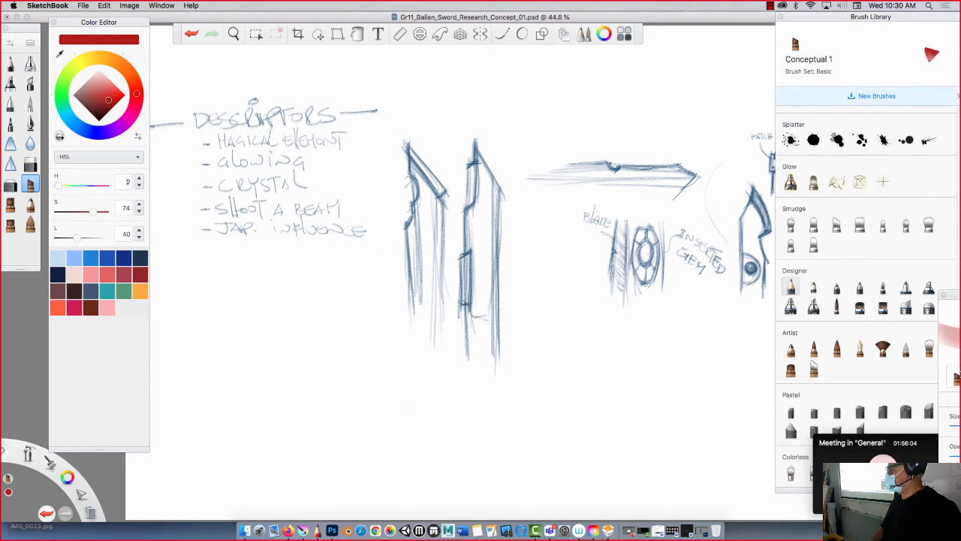
mouse_move(946, 290)
left_mouse_down()
mouse_move(714, 235)
mouse_move(527, 171)
left_mouse_up()
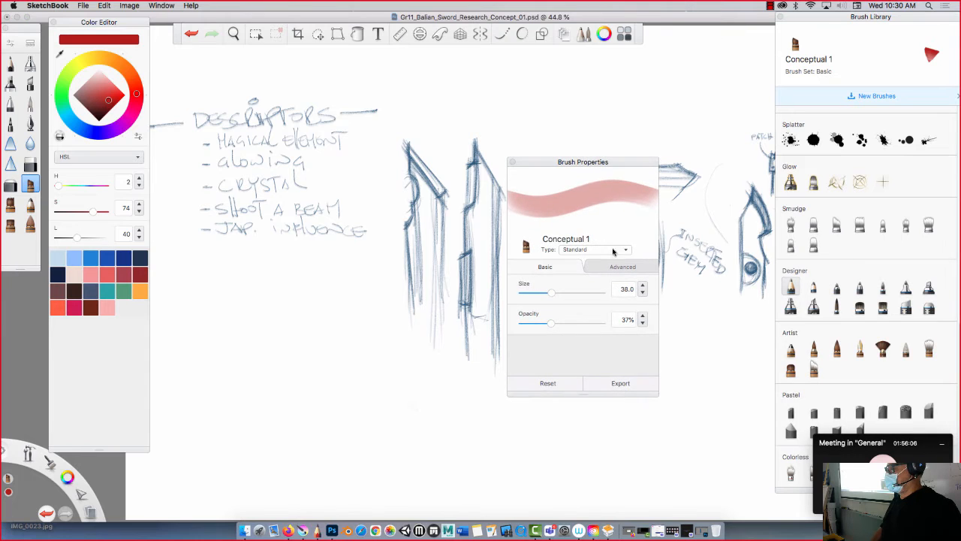
left_click(512, 162)
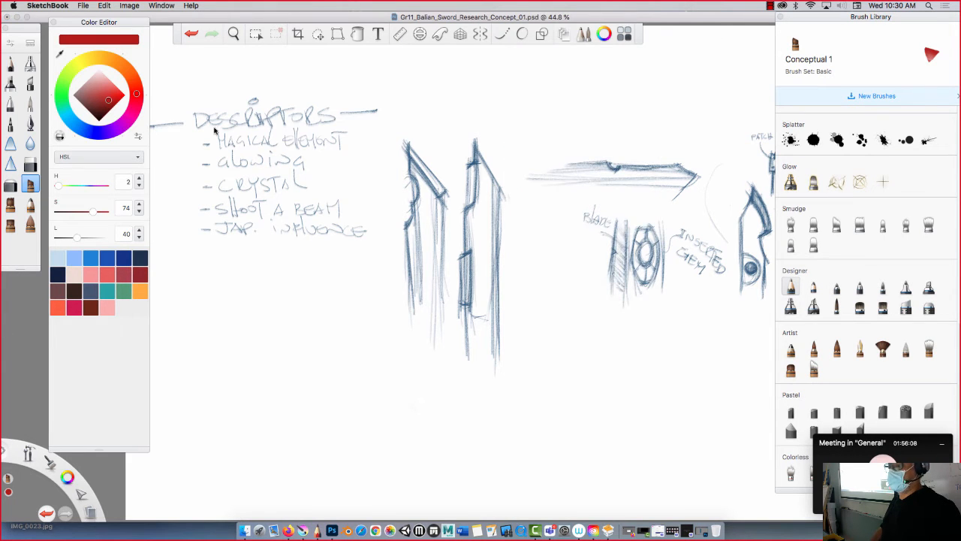
- Close the Brush Library and add a new layer above Layer 2
left_click(781, 17)
left_click(909, 75)
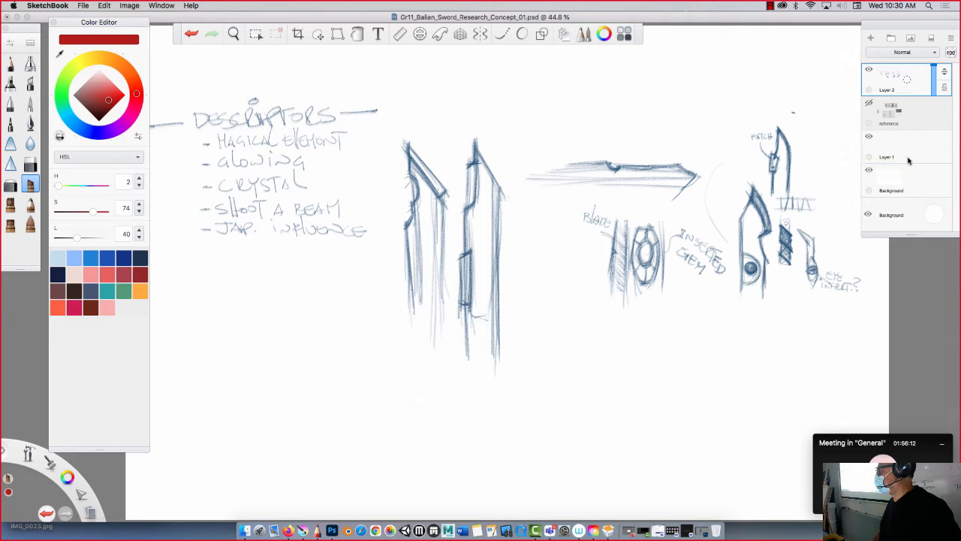
left_click(871, 39)
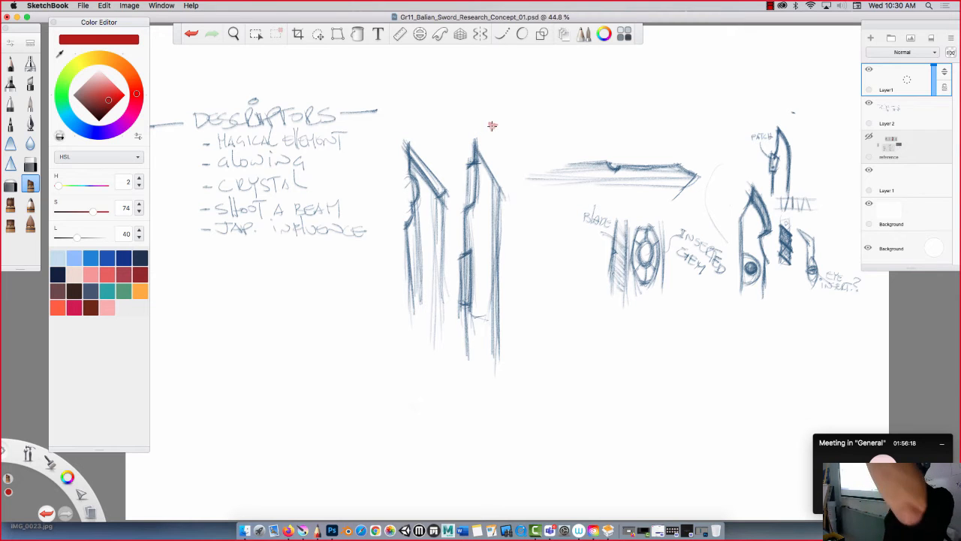
- Choose the Polyline shape tool and set the color to dark blue (H 214, S 62, L 29) for tracing the second blade sketch
key("space")
mouse_move(381, 211)
left_mouse_down()
mouse_move(413, 208)
mouse_move(388, 199)
left_mouse_up()
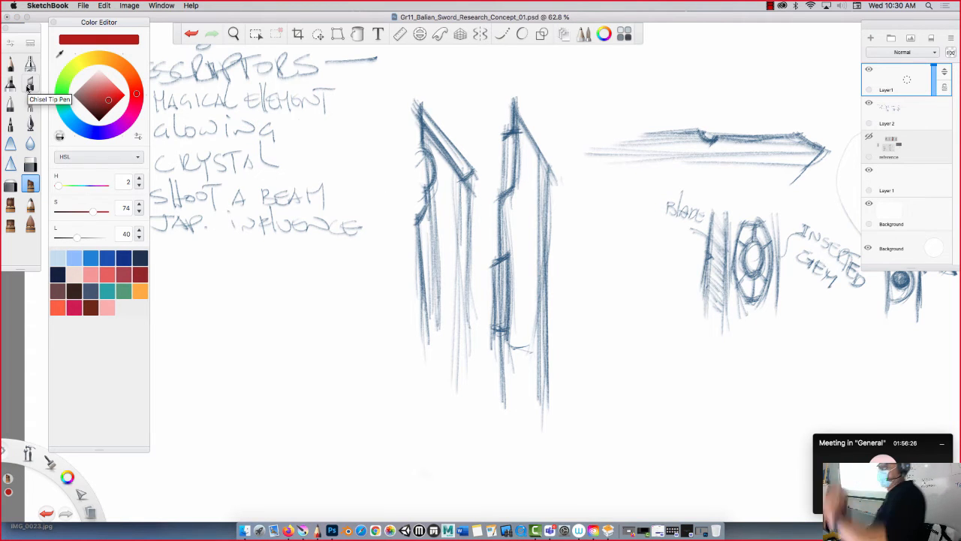
left_click(544, 35)
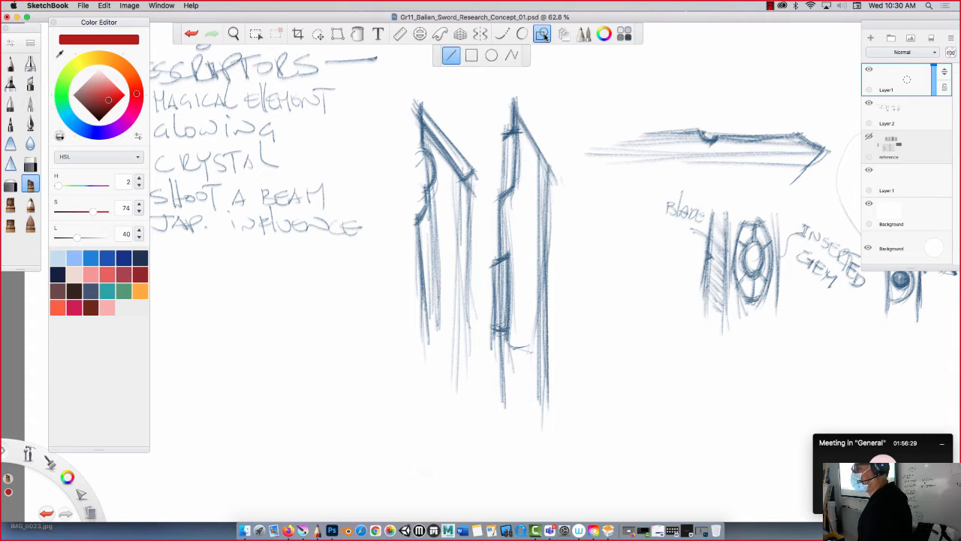
left_click(513, 63)
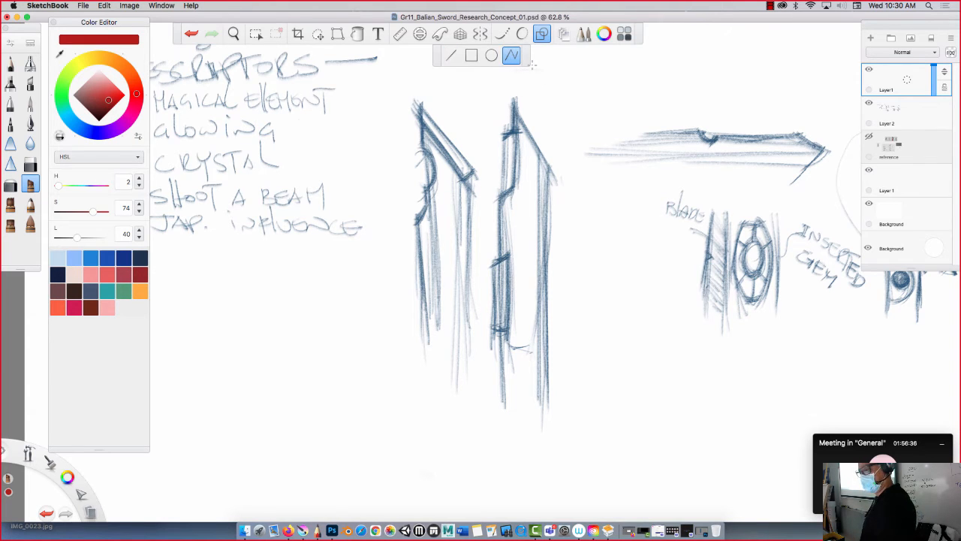
left_click(89, 292)
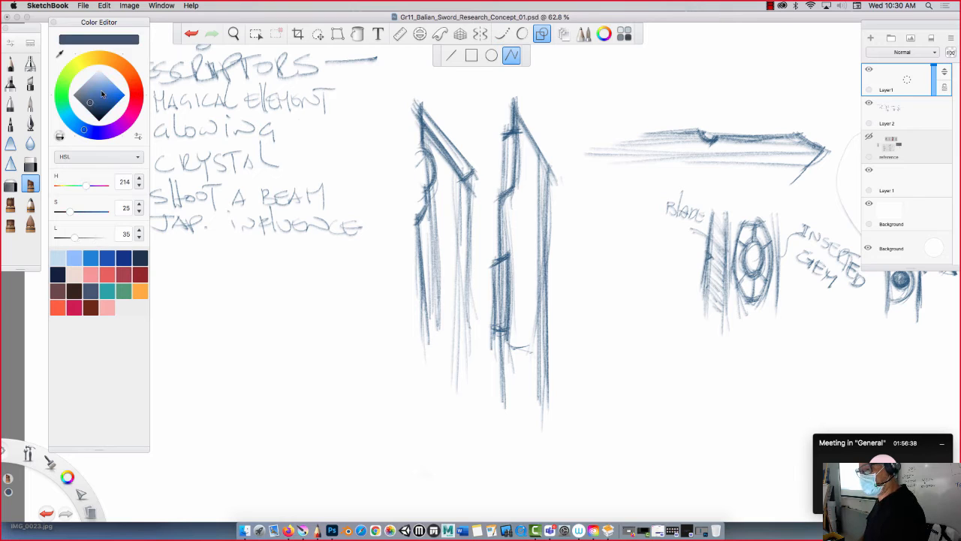
left_click_drag(104, 96, 102, 106)
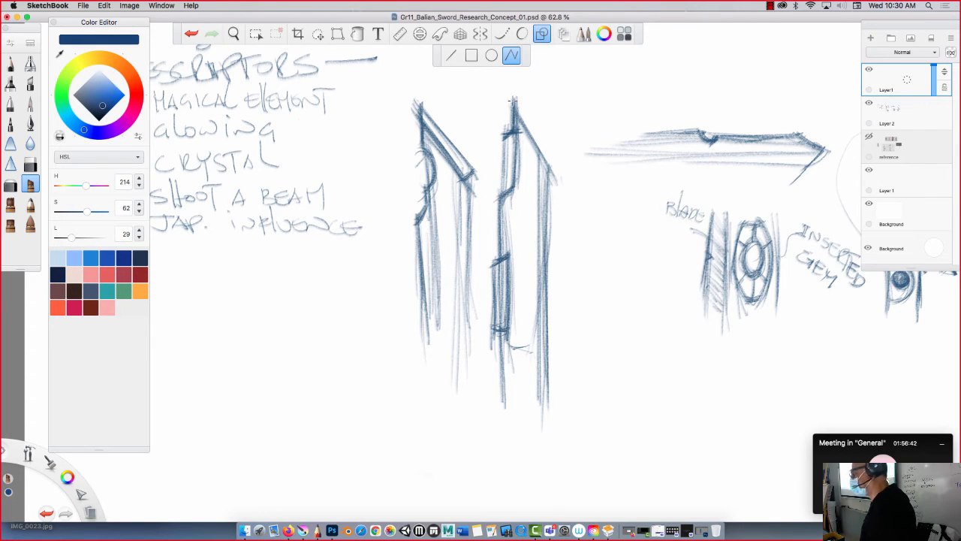
- Try outlining the second blade sketch with a closed polyline in the Conceptual 1 brush, and undo it
left_click(551, 171)
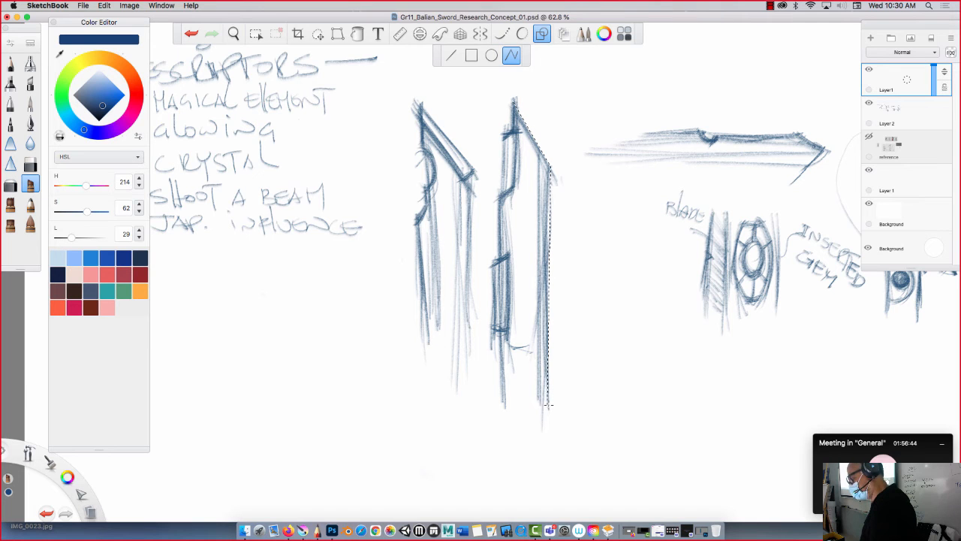
left_click(499, 193)
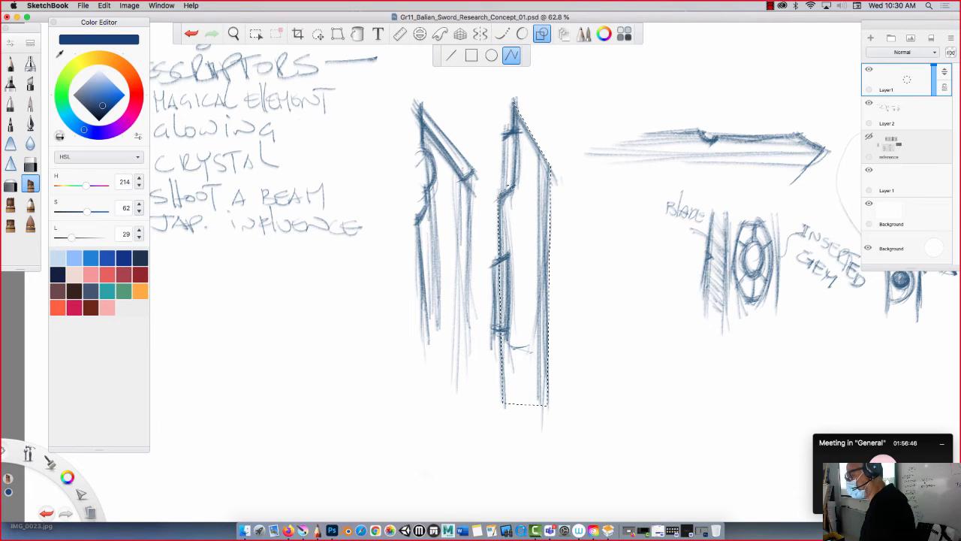
left_click(513, 100)
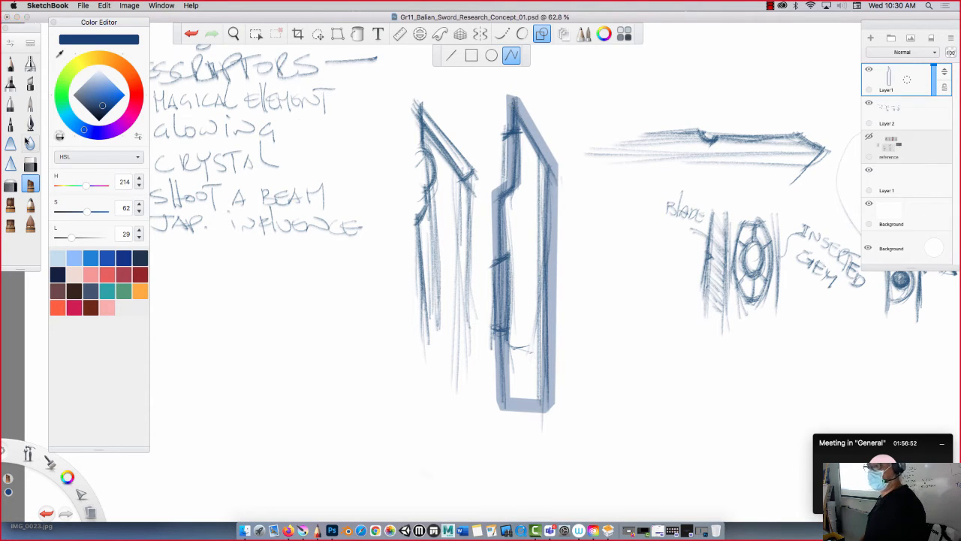
key("super+z")
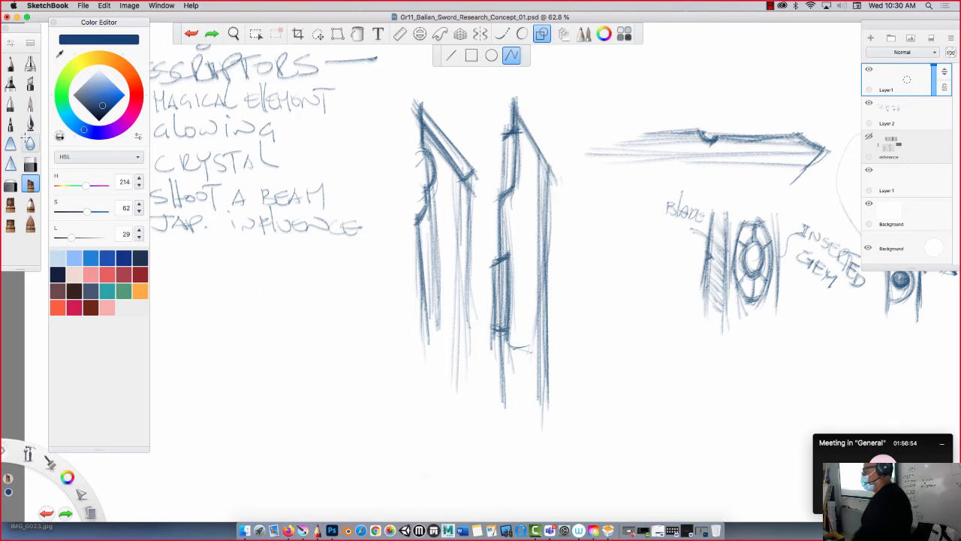
- Lower the opacity of Layer 2 to 48% and make the empty layer above it active again
left_click(922, 119)
left_click_drag(934, 119, 936, 107)
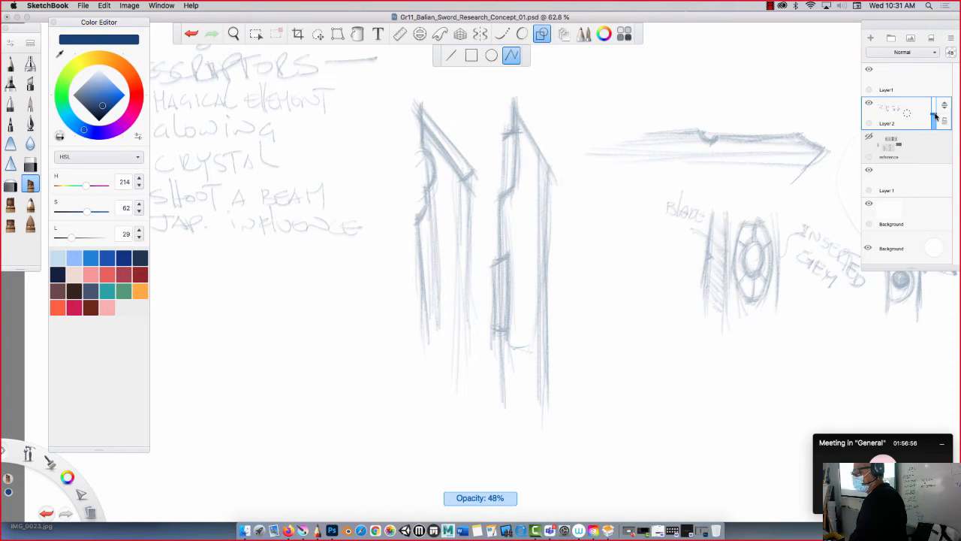
left_click(911, 78)
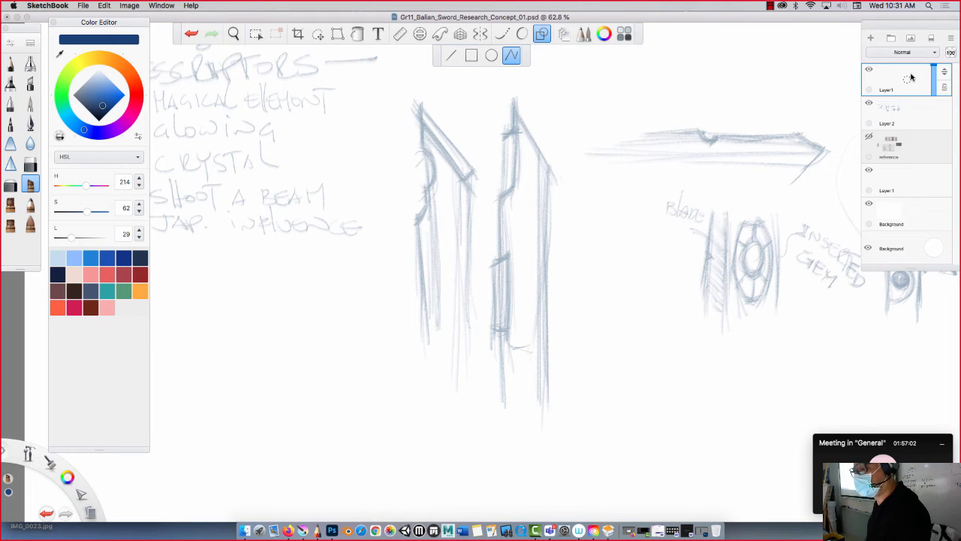
- Outline the second blade sketch, including its notch, with a closed dark blue polyline using the Art Pencil Medium brush
left_click(30, 205)
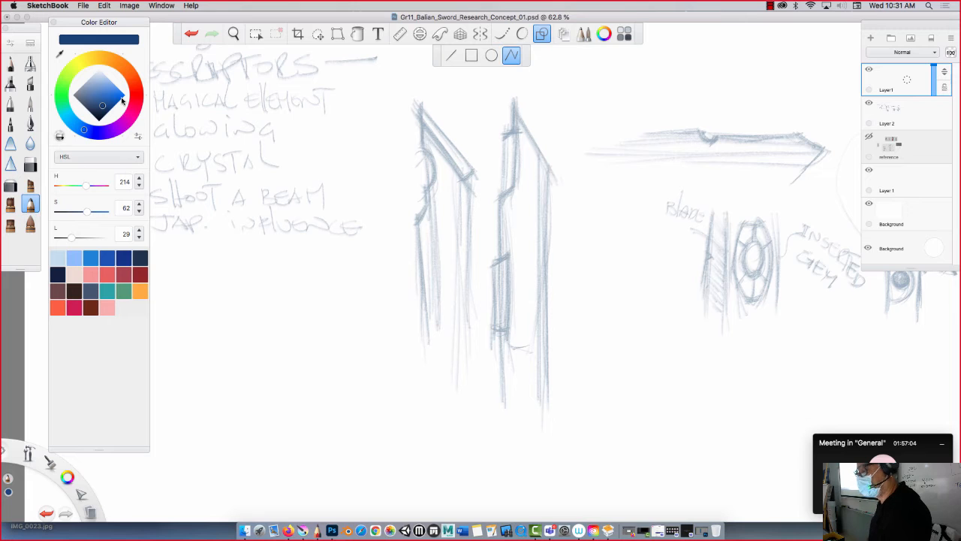
left_click(552, 171)
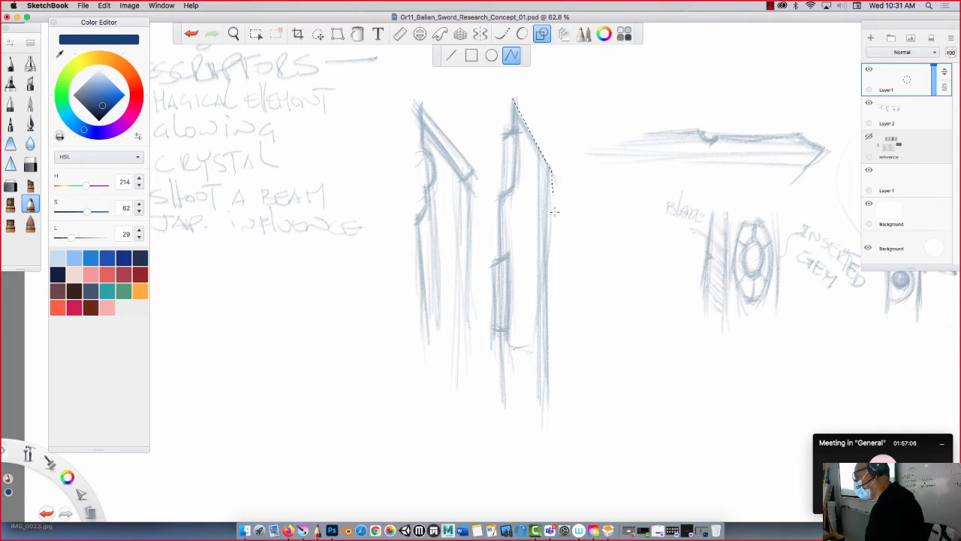
left_click(549, 402)
left_click(504, 404)
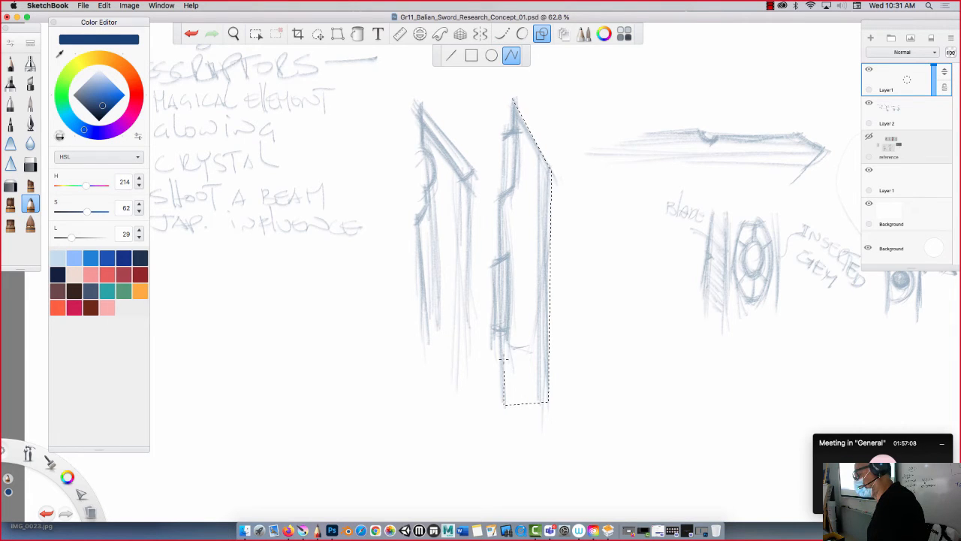
left_click(498, 197)
left_click(513, 189)
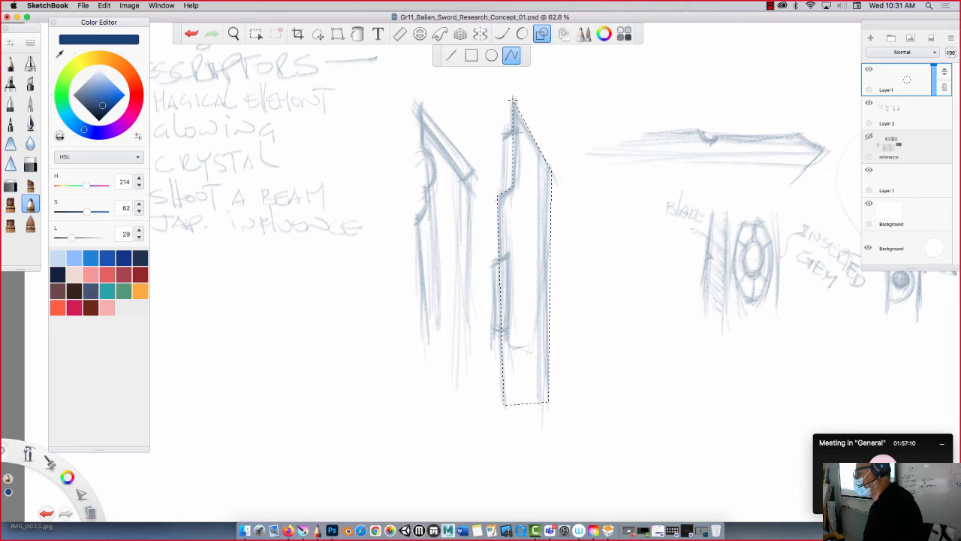
left_click(513, 100)
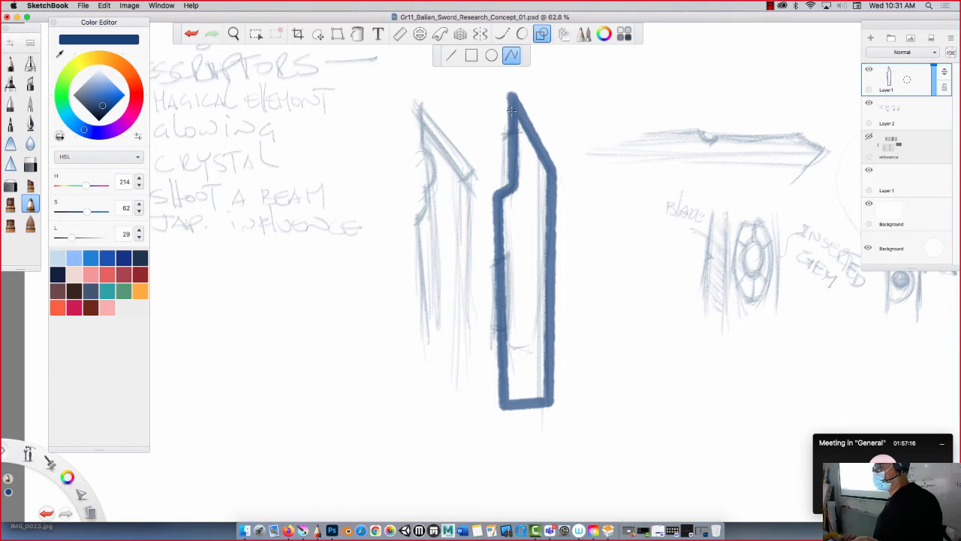
- Reduce the Art Pencil Medium brush size to 5.3 and close its Brush Properties
double_click(30, 205)
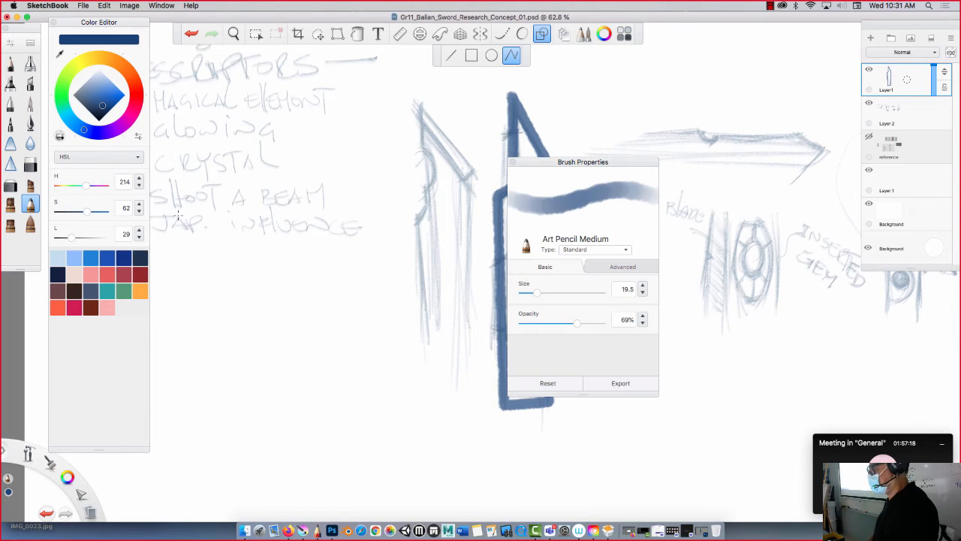
left_click_drag(537, 293, 526, 293)
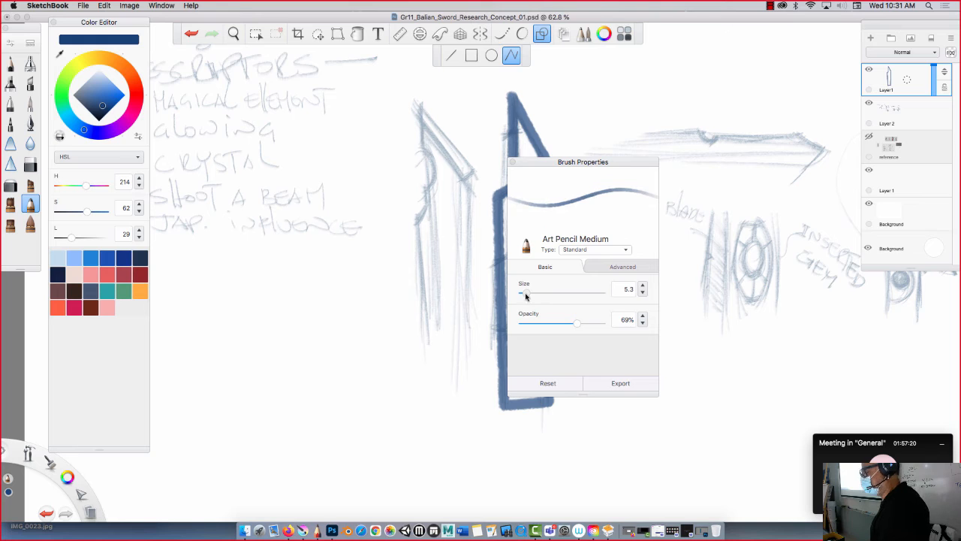
left_click(512, 162)
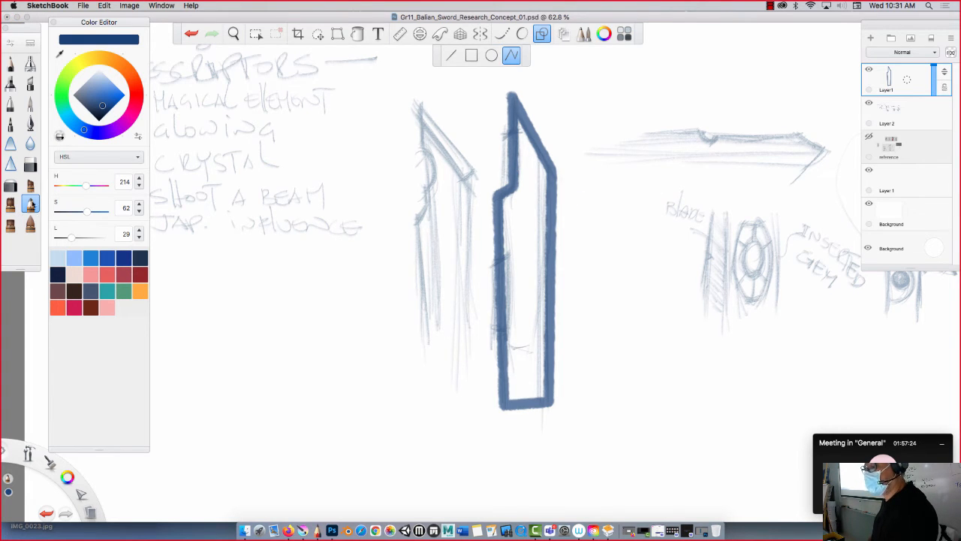
- Switch to the Paintbrush at size 8.3 and 100% opacity, and close its Brush Properties
left_click(32, 106)
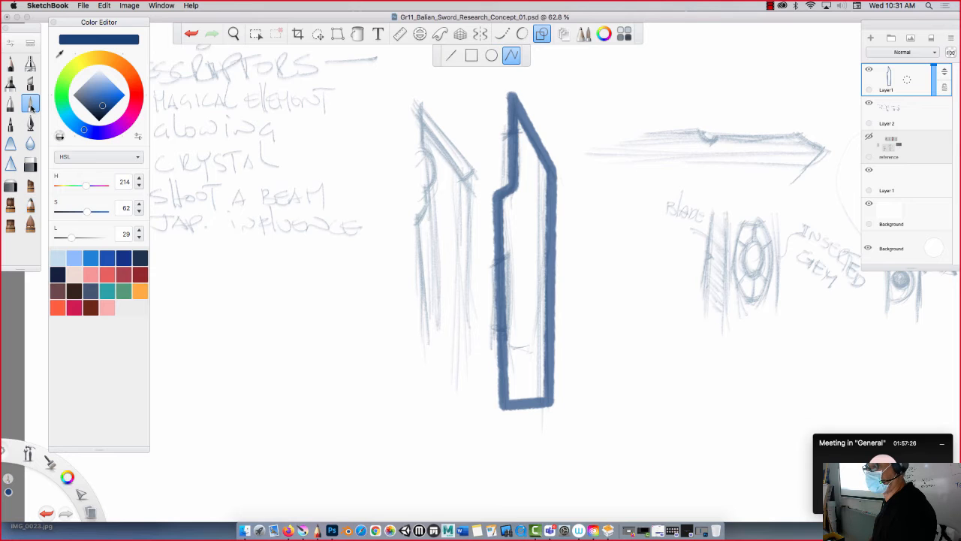
left_click(32, 106)
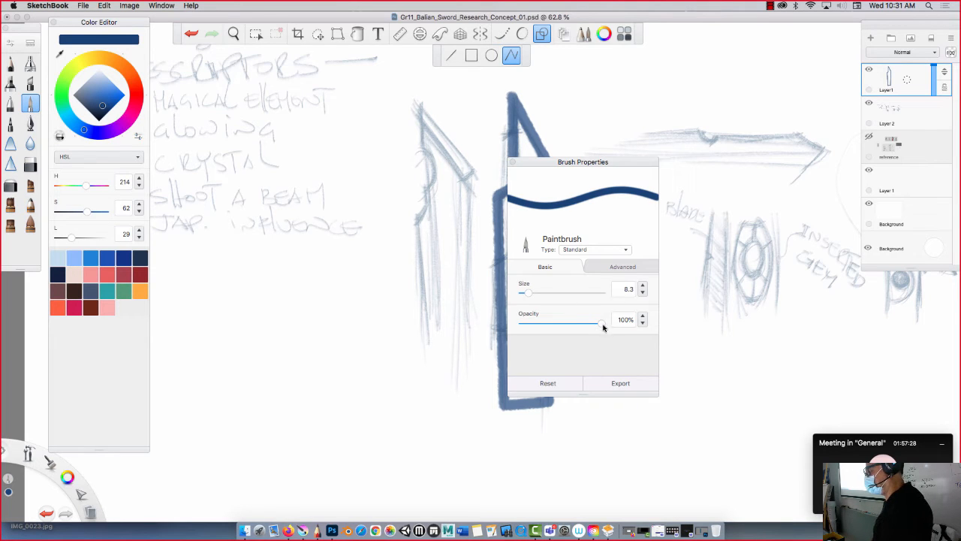
mouse_move(513, 164)
left_mouse_down()
mouse_move(331, 176)
mouse_move(96, 150)
left_mouse_up()
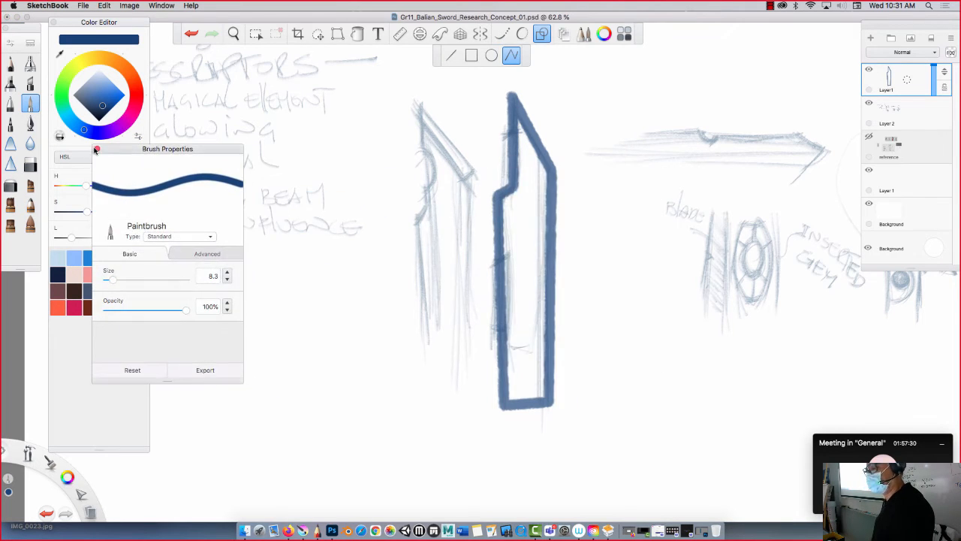
left_click(96, 149)
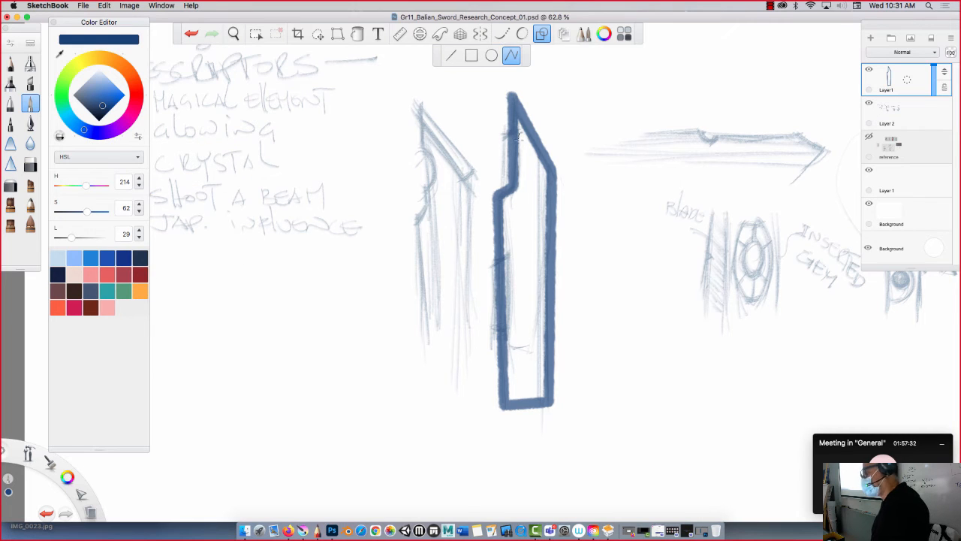
- Leave the shape tools, enlarge the Paintbrush and paint the whole blade inside the outline solid dark blue
left_click(544, 36)
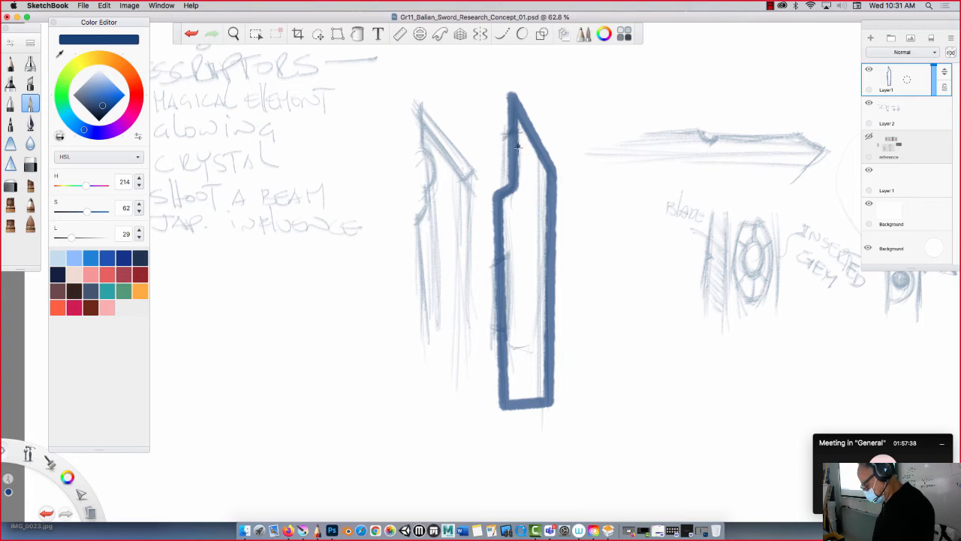
key("]")
key("]")
key("]")
key("]")
mouse_move(514, 109)
left_mouse_down()
mouse_move(538, 175)
mouse_move(540, 343)
mouse_move(513, 117)
mouse_move(535, 151)
mouse_move(530, 120)
mouse_move(511, 105)
mouse_move(520, 194)
mouse_move(551, 192)
mouse_move(555, 349)
mouse_move(542, 406)
mouse_move(508, 341)
mouse_move(506, 197)
mouse_move(502, 375)
mouse_move(495, 197)
mouse_move(518, 415)
mouse_move(551, 388)
left_mouse_up()
mouse_move(516, 110)
left_mouse_down()
mouse_move(515, 164)
mouse_move(510, 96)
mouse_move(555, 187)
mouse_move(507, 192)
left_mouse_up()
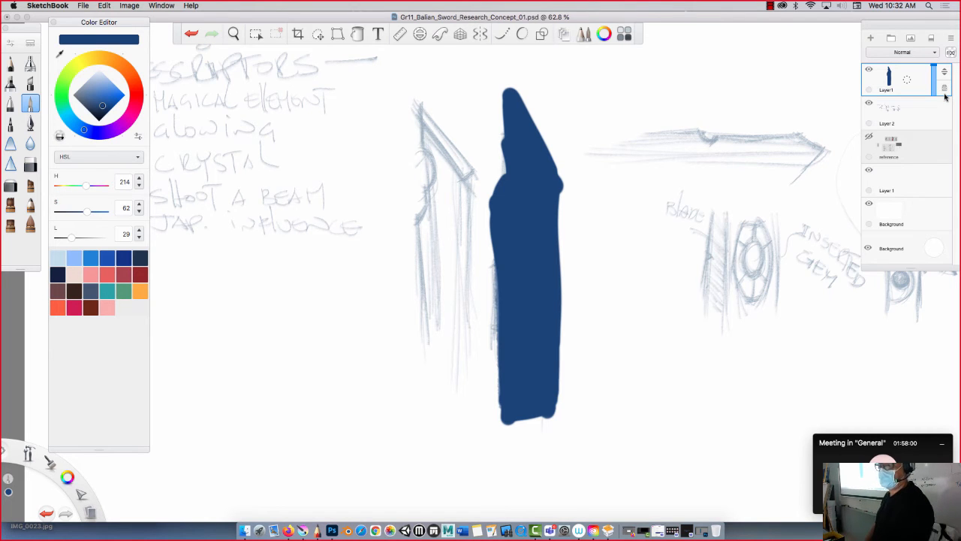
- Paint a lighter blue (H 214, S 50, L 41) bevel along the blade's right edge and slanted tip
left_click(98, 99)
left_click_drag(552, 177, 554, 417)
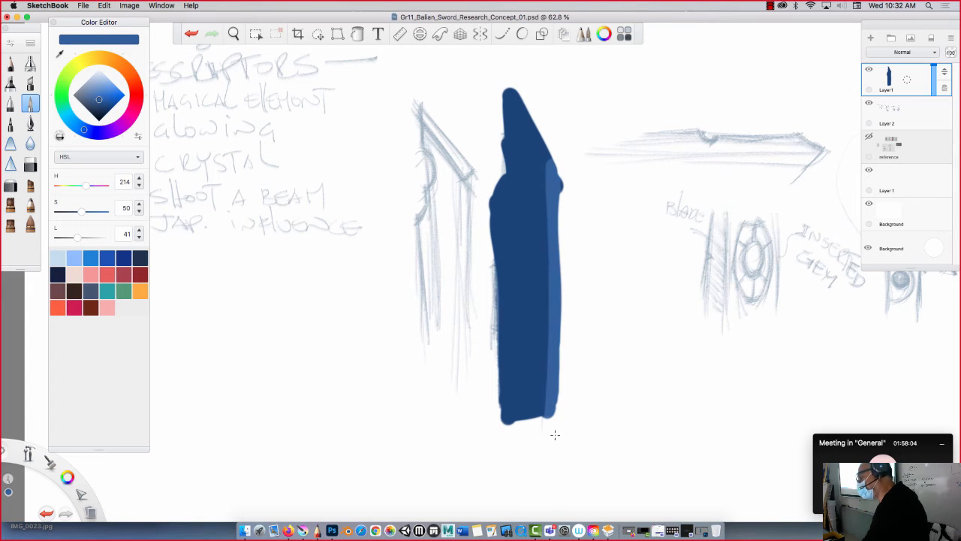
left_click_drag(557, 168, 558, 386)
left_click_drag(557, 180, 518, 91)
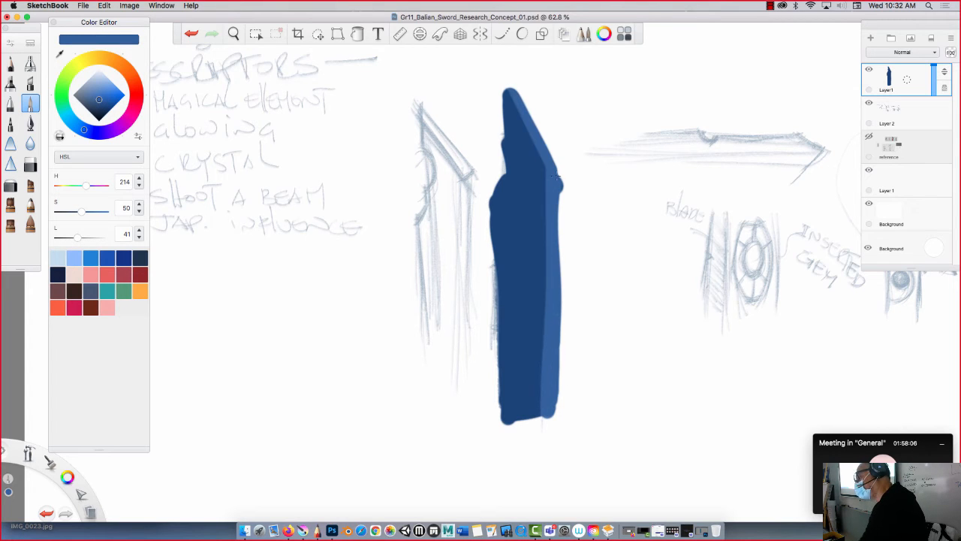
left_click_drag(529, 132, 523, 88)
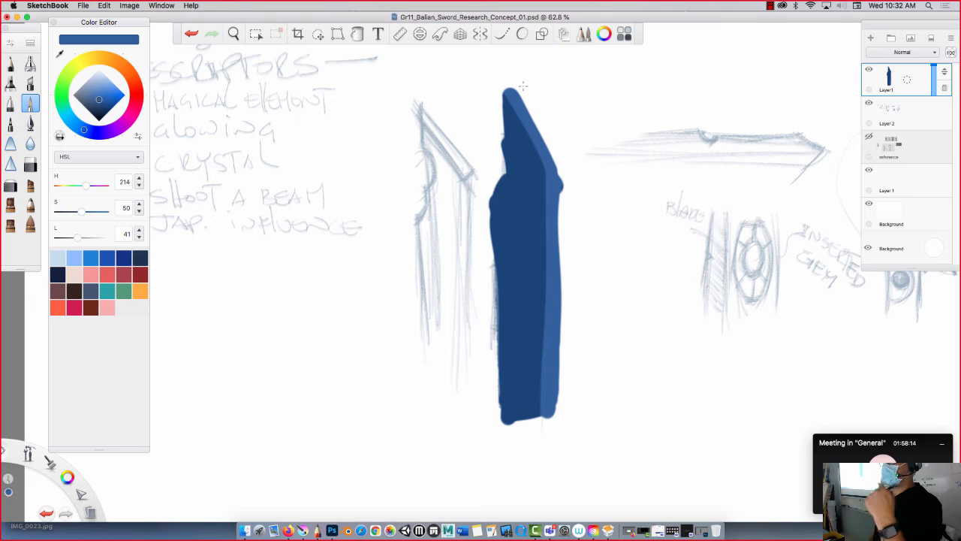
- Brush a muted lighter blue (H 214, S 39, L 45) softly over the blade's upper dark area with the Conceptual 1 brush
left_click(30, 184)
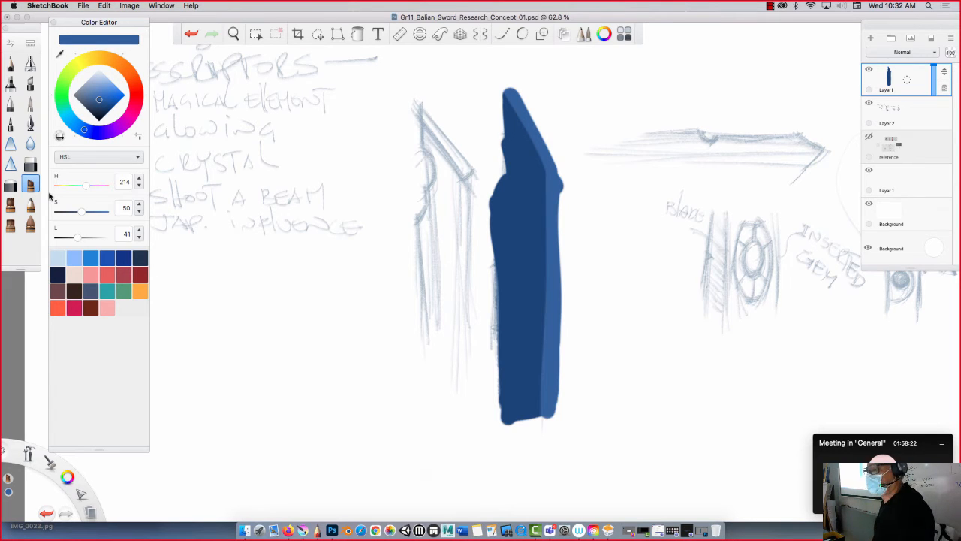
left_click_drag(98, 99, 95, 97)
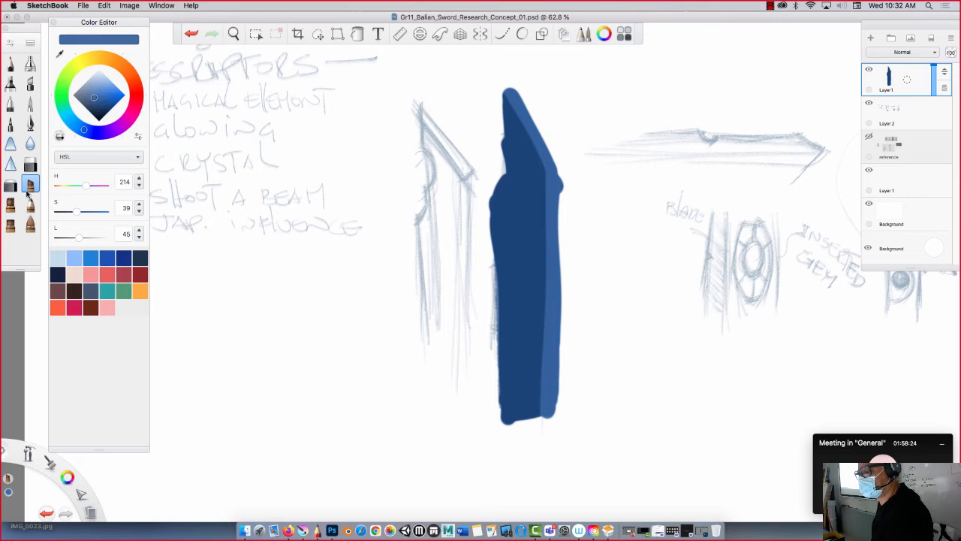
left_click_drag(526, 176, 512, 110)
mouse_move(529, 146)
left_mouse_down()
mouse_move(536, 180)
mouse_move(539, 170)
mouse_move(515, 139)
mouse_move(509, 183)
mouse_move(507, 171)
mouse_move(537, 205)
left_mouse_up()
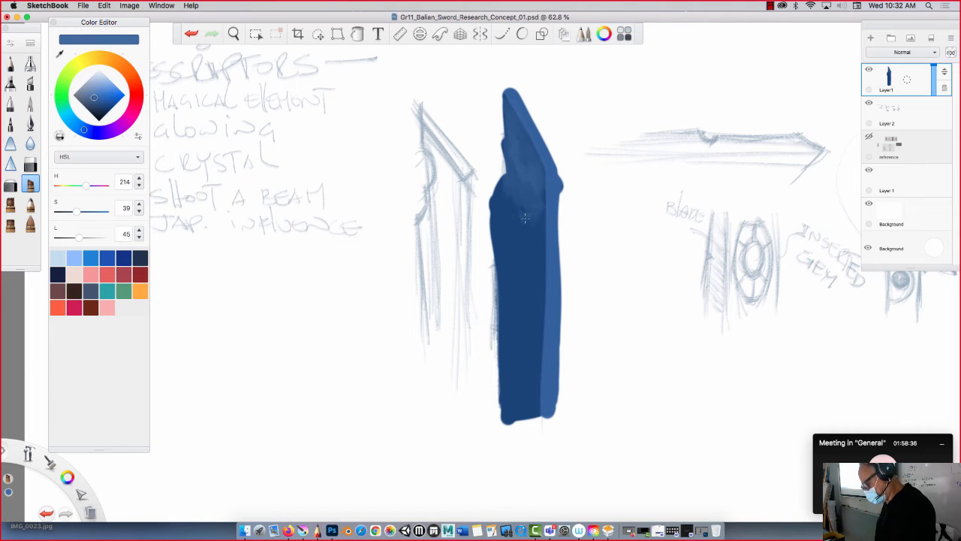
- Blend the blade's dark area downward by brushing with progressively darker blues sampled from it (H 213, S 51, L 34 and H 213, S 55, L 31)
left_click(536, 209, "alt")
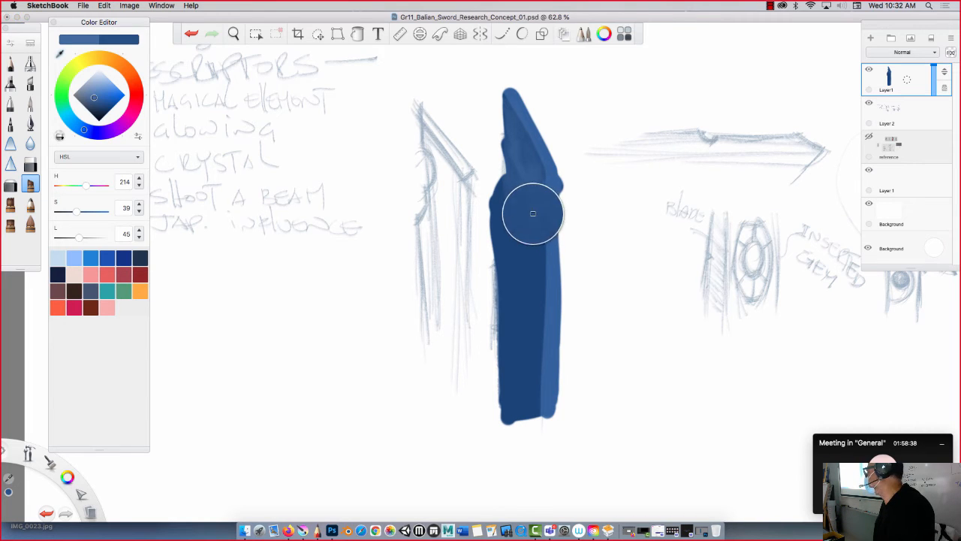
left_click(535, 208, "alt")
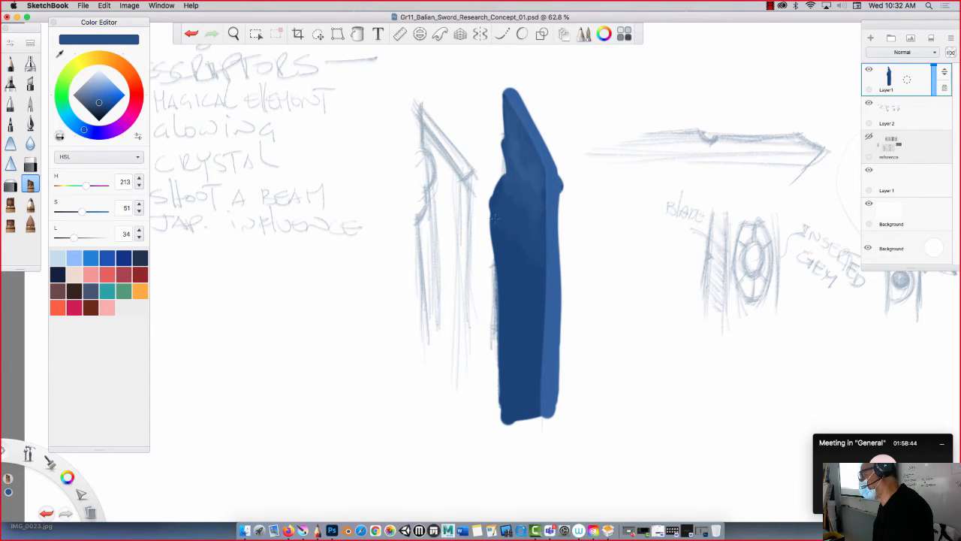
left_click(534, 251, "alt")
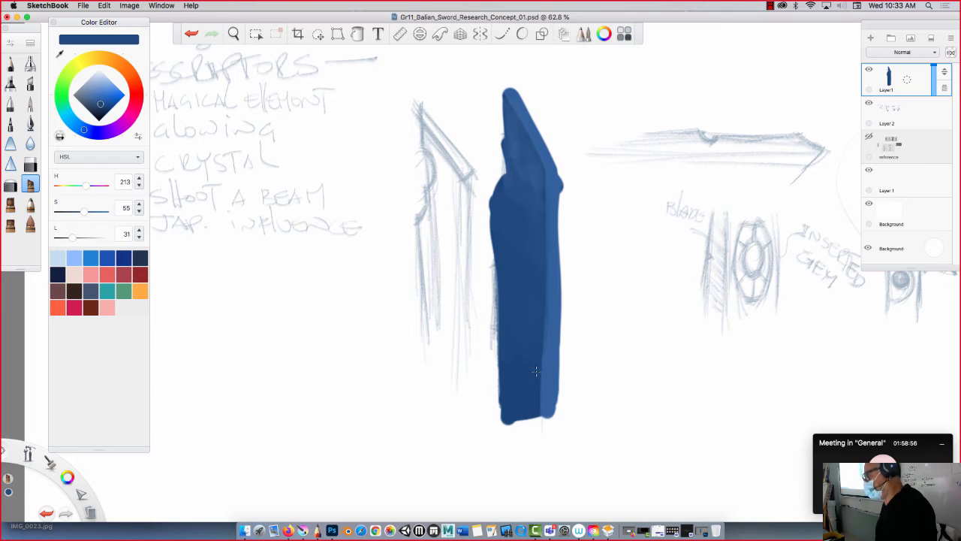
- Brush a lighter blue (H 214, S 48, L 51) over the blade's tip area and blend it downward with blues sampled from the blade
left_click(533, 158, "alt")
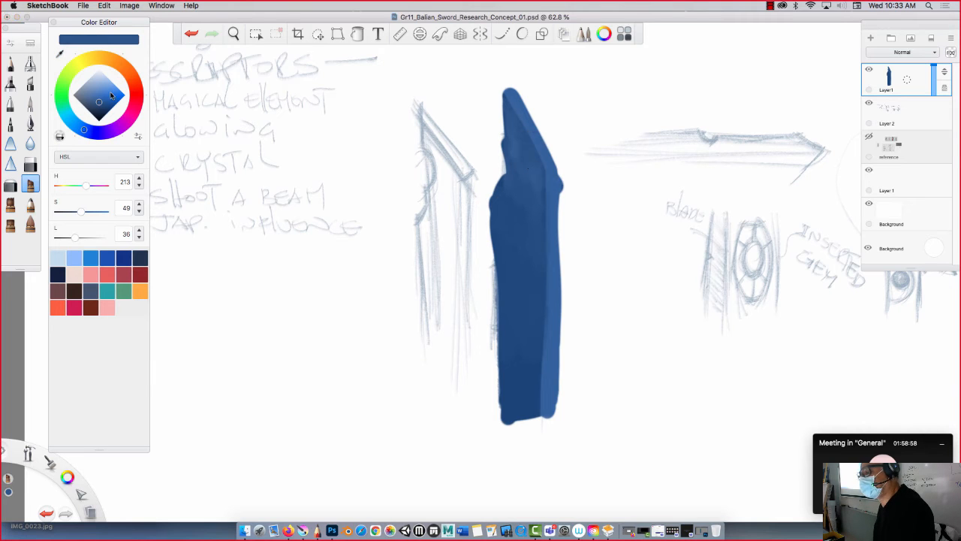
left_click_drag(111, 95, 98, 93)
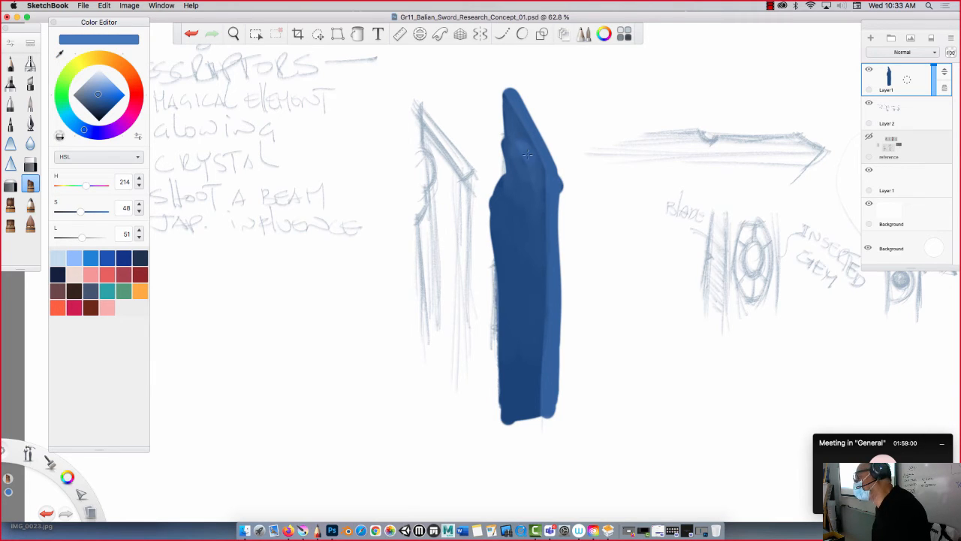
mouse_move(515, 141)
left_mouse_down()
mouse_move(513, 168)
mouse_move(540, 176)
left_mouse_up()
left_click_drag(510, 110, 512, 123)
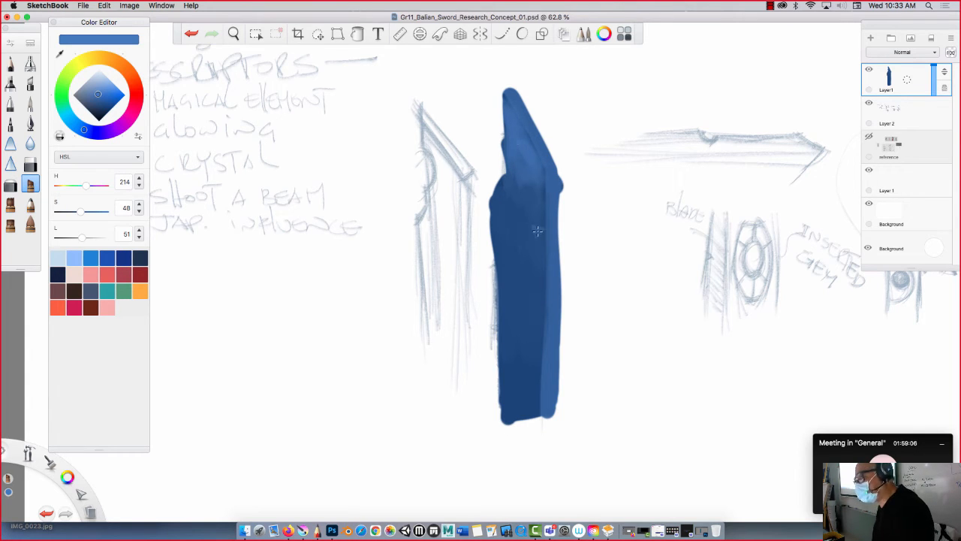
left_click(534, 180, "alt")
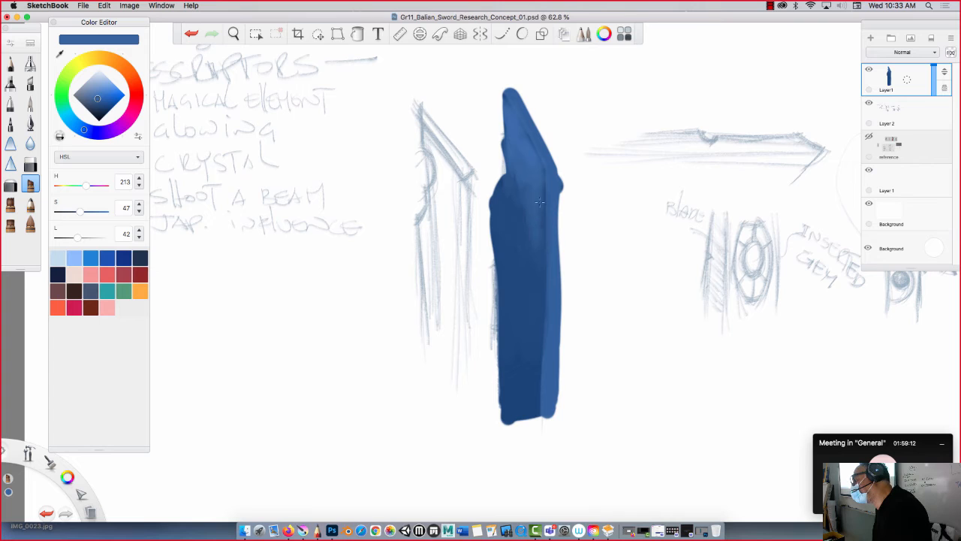
left_click(538, 242, "alt")
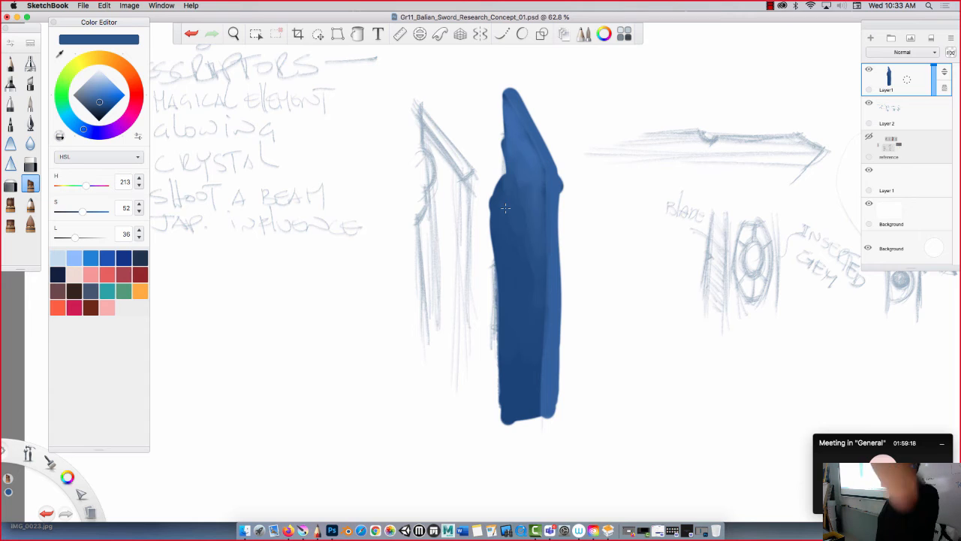
- Reduce the brush size and paint a thin lighter blue (H 213, S 51, L 53) highlight along the inner edge of the tip's slanted bevel
key("bracketleft")
key("bracketleft")
key("bracketleft")
key("bracketleft")
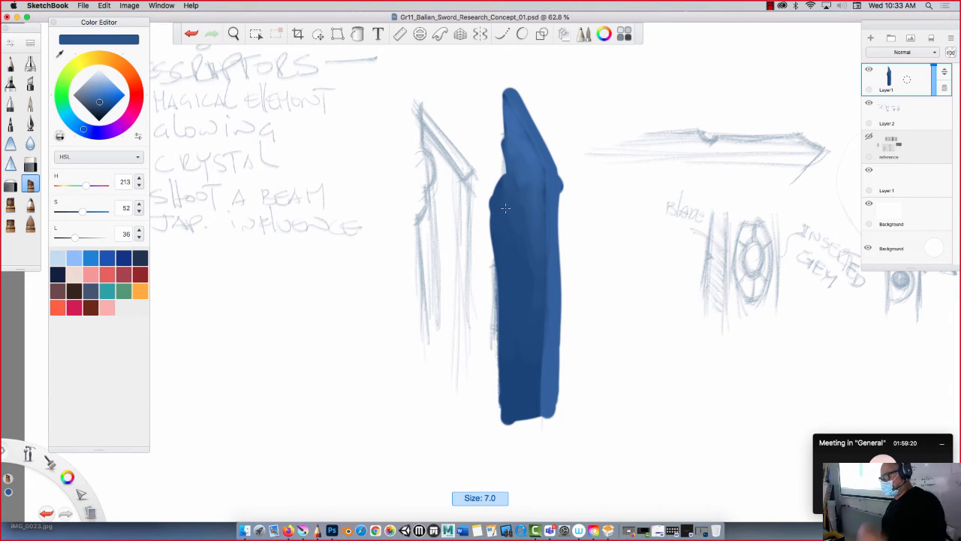
key("bracketleft")
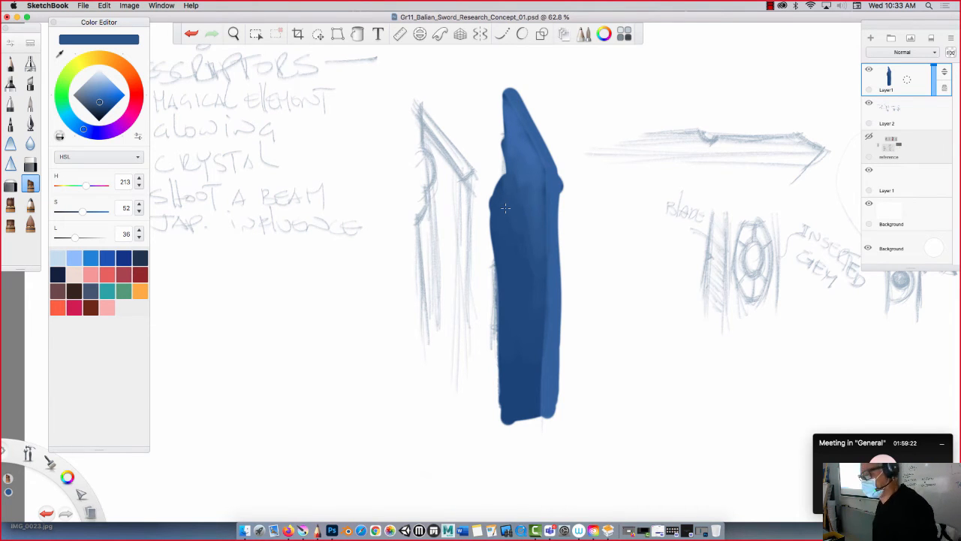
left_click_drag(101, 98, 101, 95)
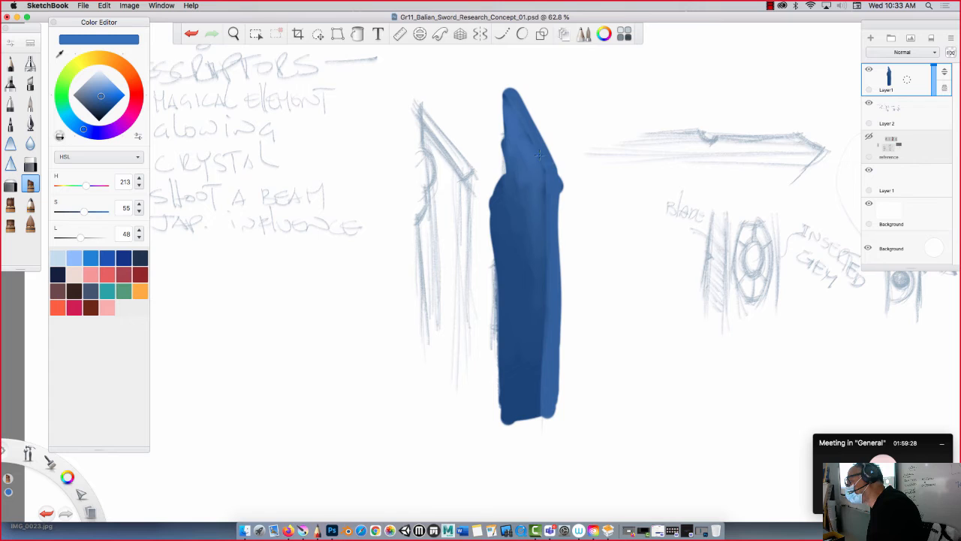
left_click(99, 92)
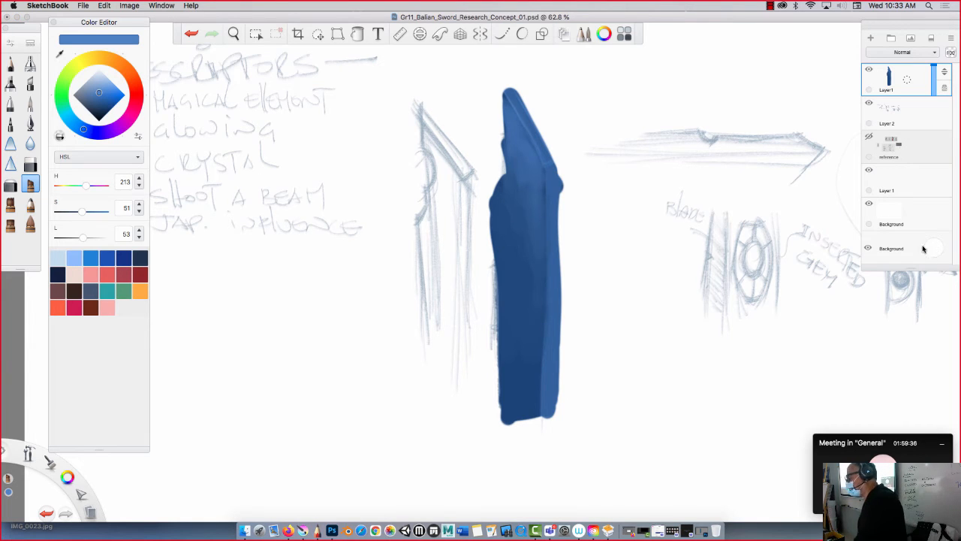
- Hide the sketch layer and add a new empty layer directly above it, beneath the blade layer
left_click(926, 138)
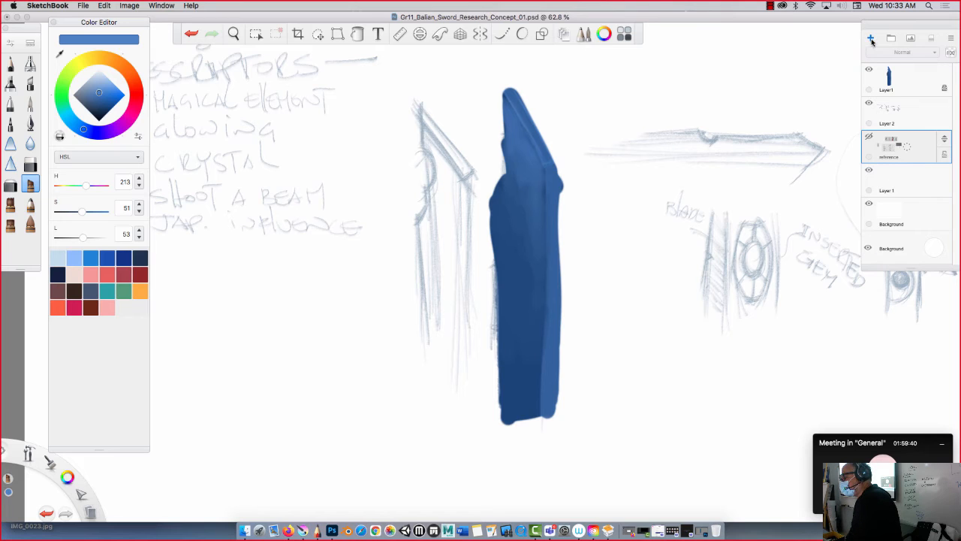
left_click(868, 103)
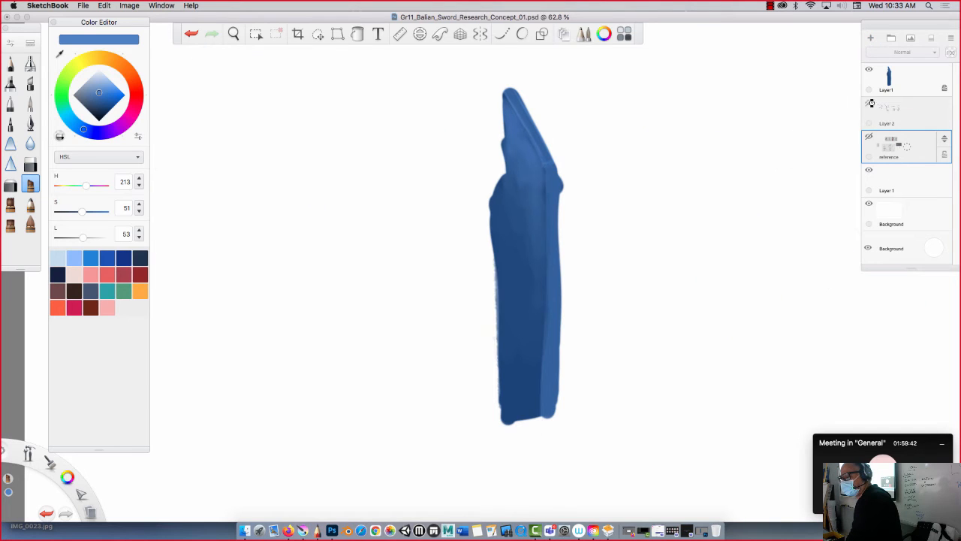
left_click(869, 104)
left_click(868, 104)
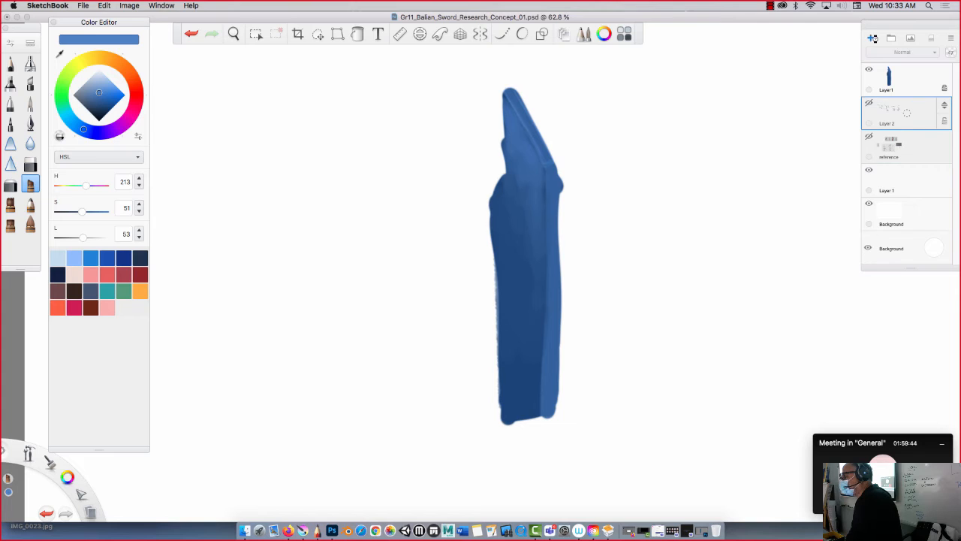
left_click(870, 38)
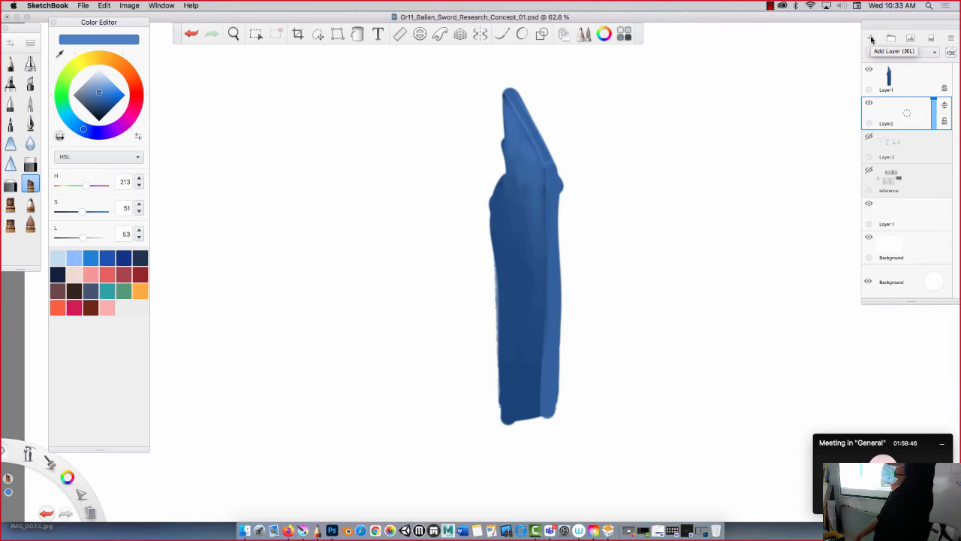
- Fill the new layer with a solid light grey (S 0, L 74) as a backdrop for the blade
left_click(85, 82)
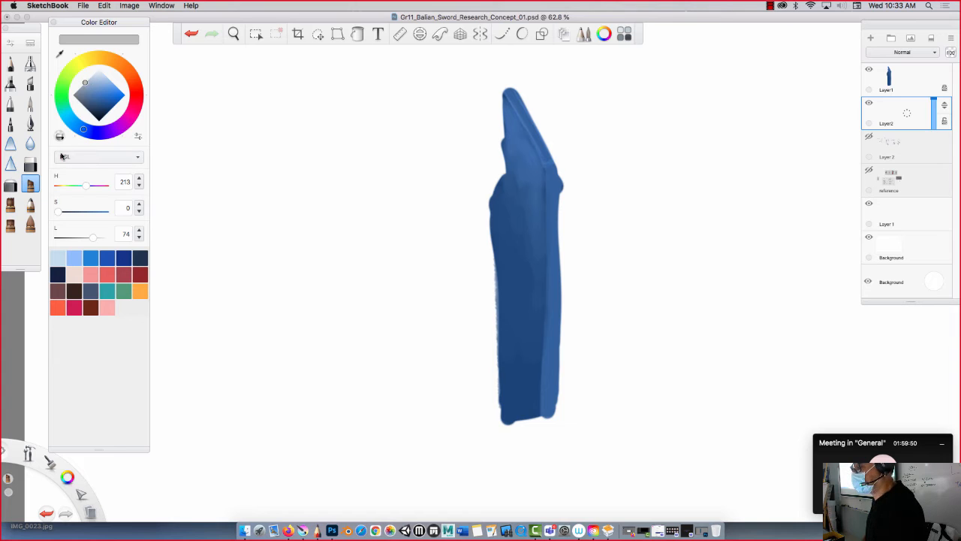
left_click(357, 34)
left_click(418, 197)
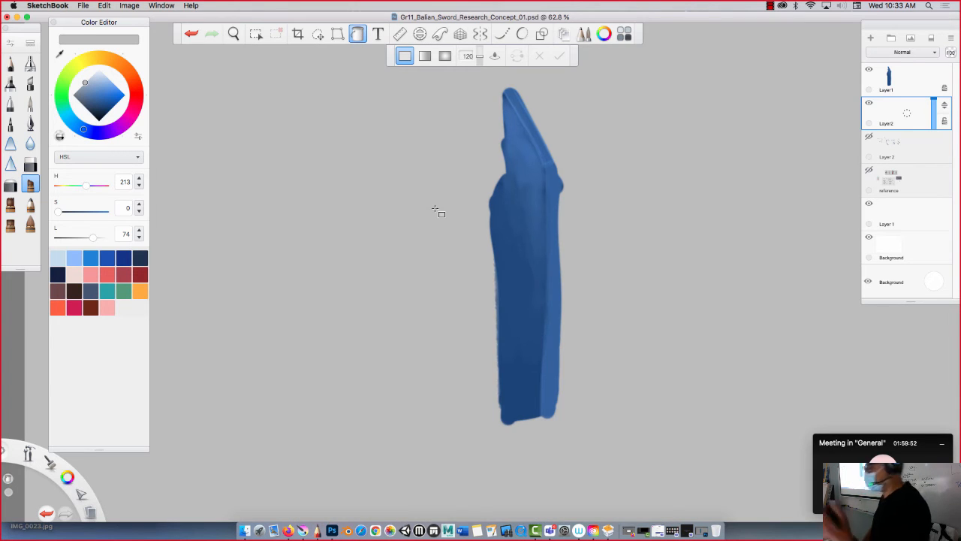
- On the blade layer, brush lighter blue (H 213, S 51, L 55) highlights down the bevel's vertical ridge and along the tip's left edge
left_click(916, 75)
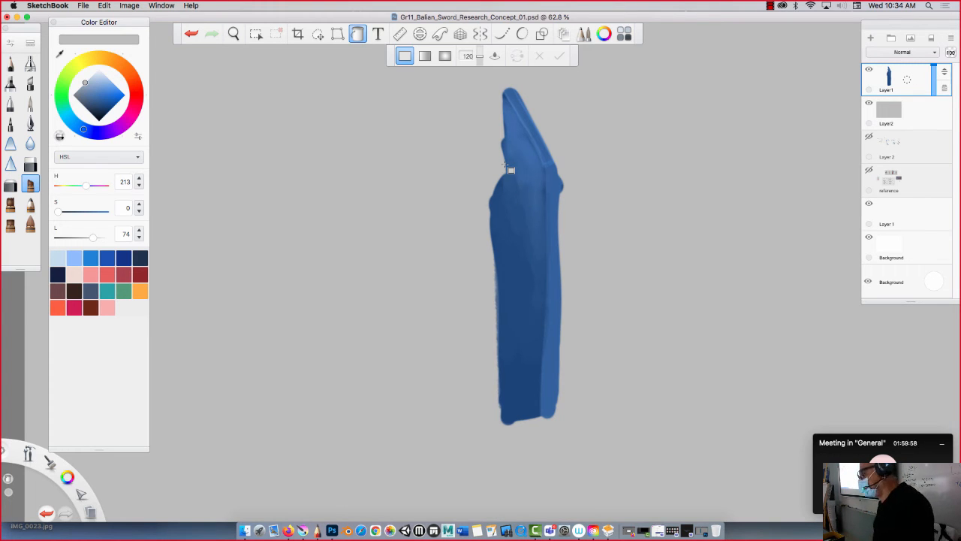
left_click(30, 186)
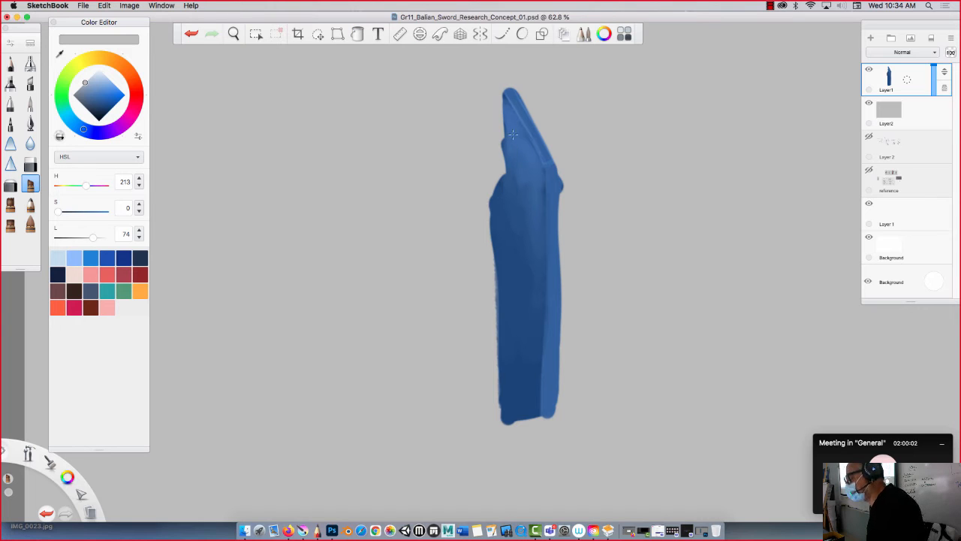
key("space")
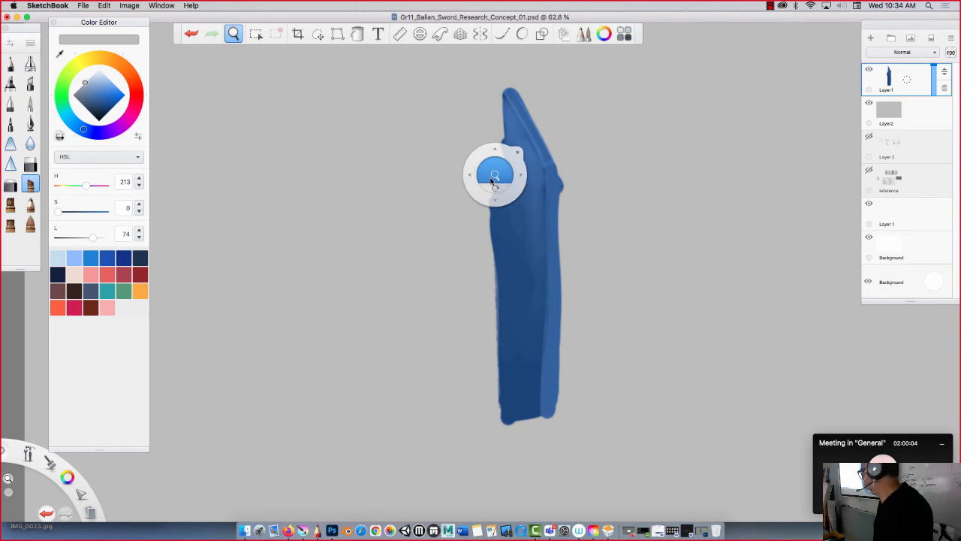
left_click_drag(494, 179, 516, 181)
left_click_drag(488, 214, 463, 304)
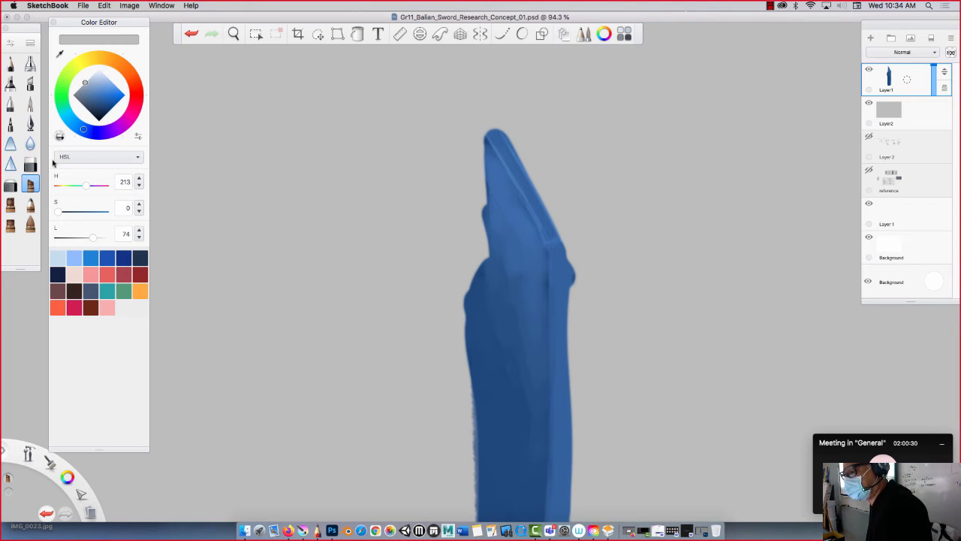
mouse_move(101, 94)
left_mouse_down()
mouse_move(99, 73)
mouse_move(98, 92)
left_mouse_up()
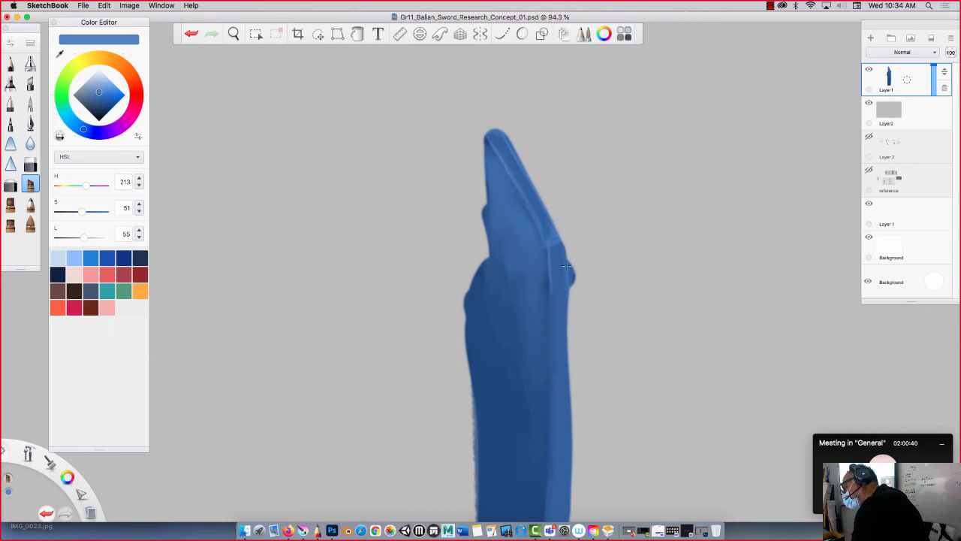
left_click_drag(549, 251, 553, 386)
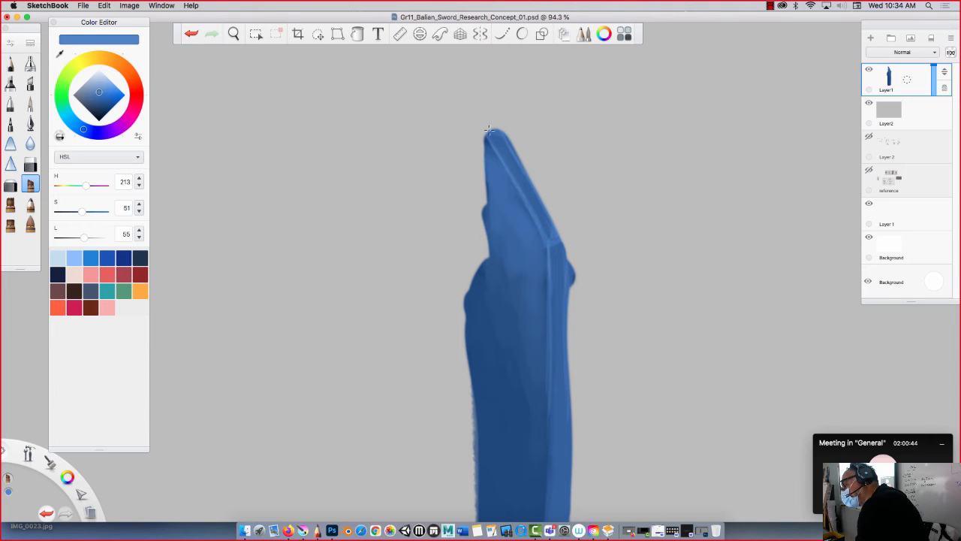
left_click_drag(486, 149, 489, 242)
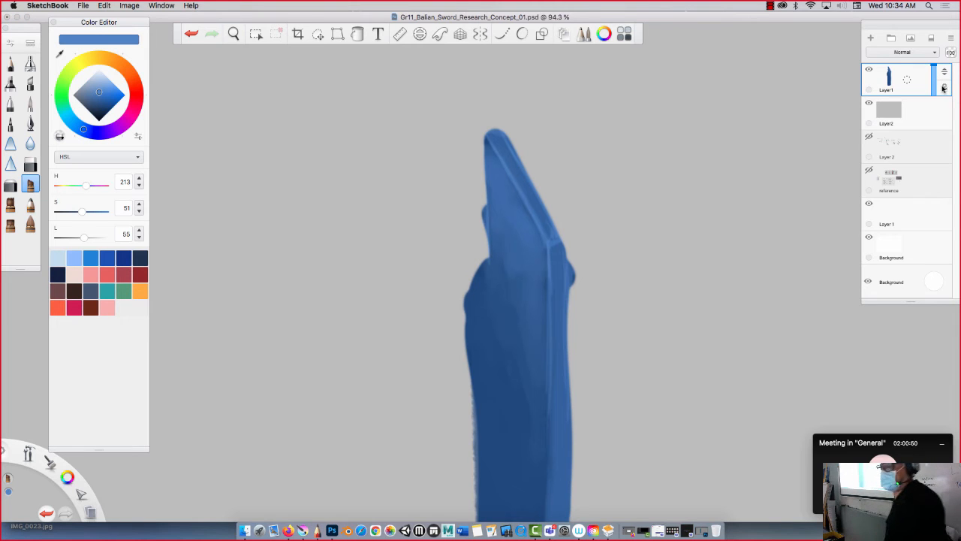
- Align the ruler with the tip's left edge and erase a straight cut along it down to the notch
left_click(30, 164)
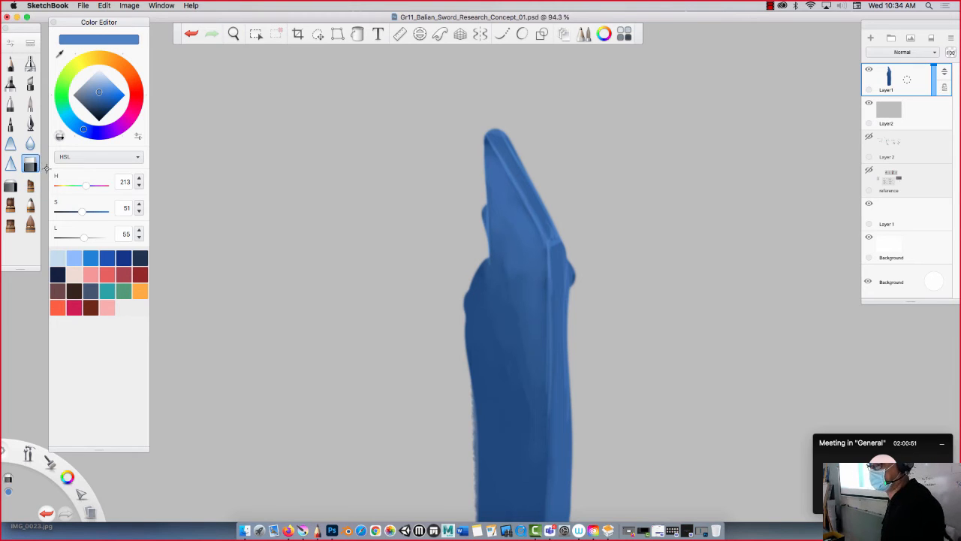
left_click(400, 34)
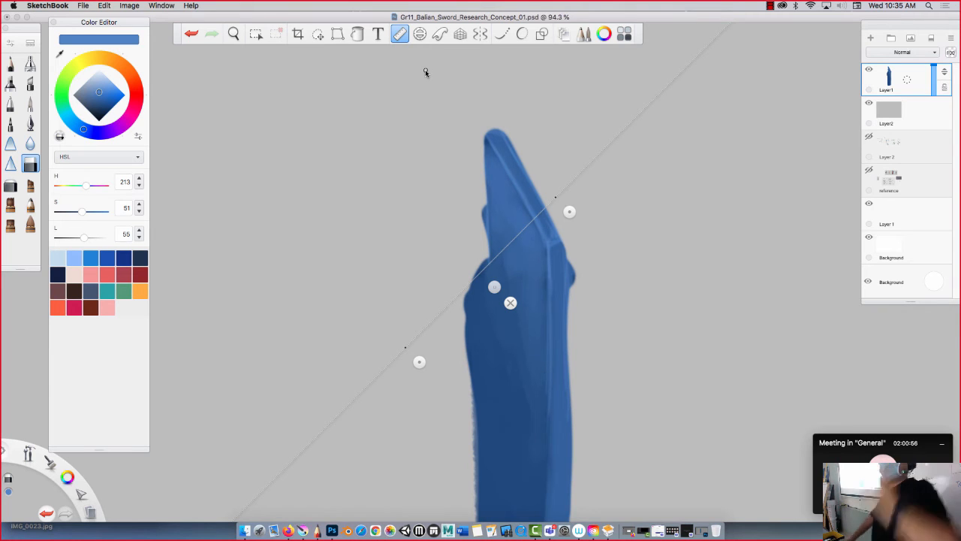
left_click_drag(569, 211, 503, 139)
left_click_drag(421, 357, 511, 338)
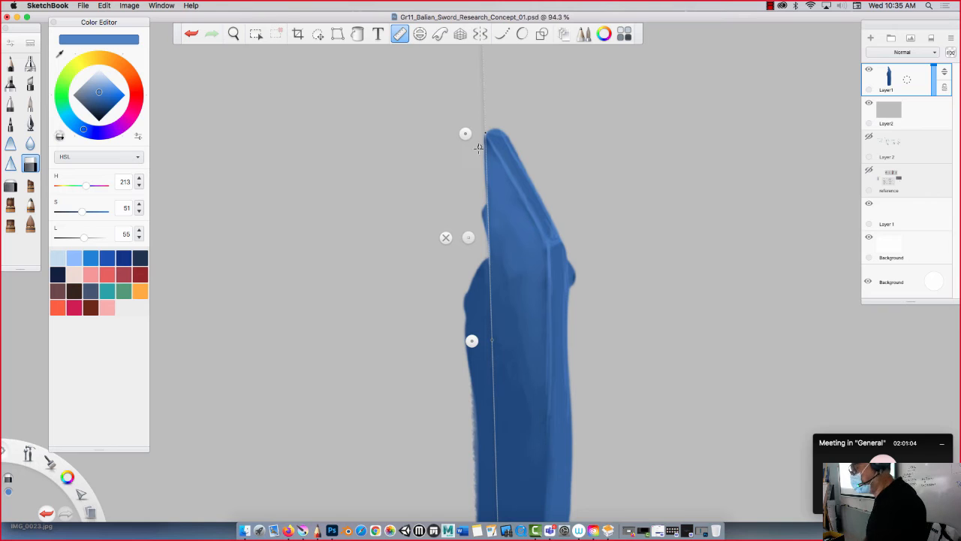
left_click_drag(480, 138, 484, 212)
mouse_move(486, 256)
left_mouse_down()
mouse_move(478, 194)
mouse_move(479, 208)
left_mouse_up()
- Realign the ruler and erase straight cuts along the notch's slant and down the blade's long left edge
left_click_drag(472, 340, 416, 384)
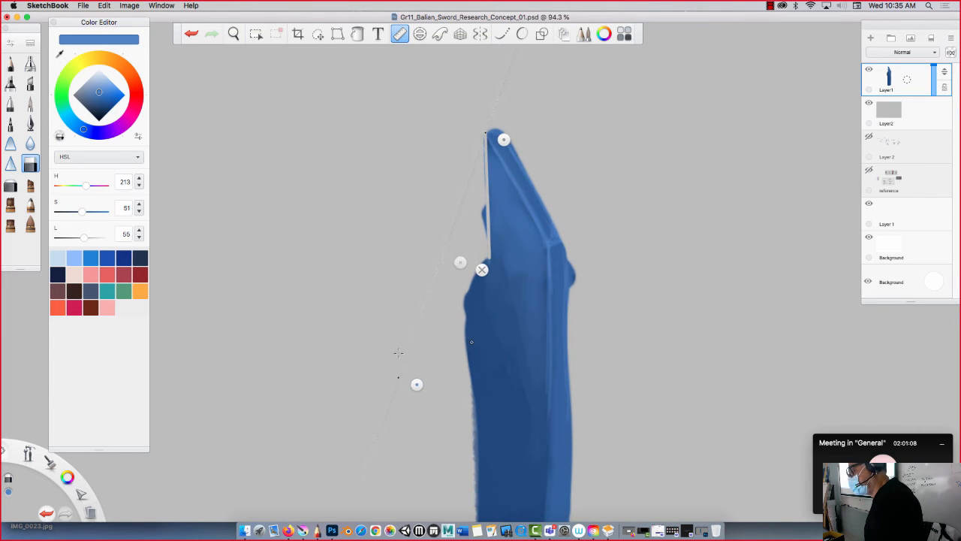
mouse_move(504, 137)
left_mouse_down()
mouse_move(499, 269)
mouse_move(510, 263)
mouse_move(470, 277)
left_mouse_up()
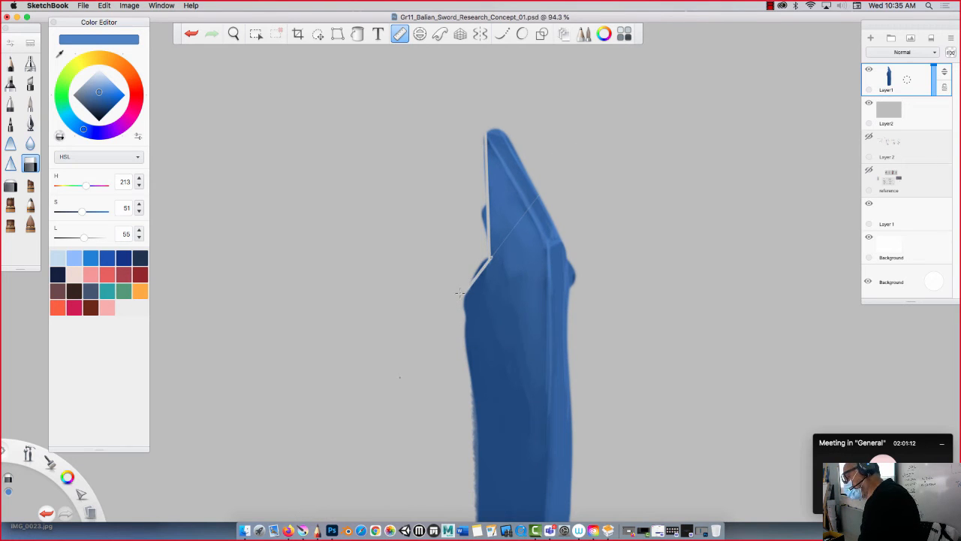
key("space")
mouse_move(318, 302)
left_mouse_down()
mouse_move(301, 237)
mouse_move(316, 143)
mouse_move(328, 127)
left_mouse_up()
left_click_drag(507, 271, 486, 130)
mouse_move(414, 381)
left_mouse_down()
mouse_move(488, 455)
mouse_move(471, 455)
left_mouse_up()
left_click_drag(469, 121, 488, 452)
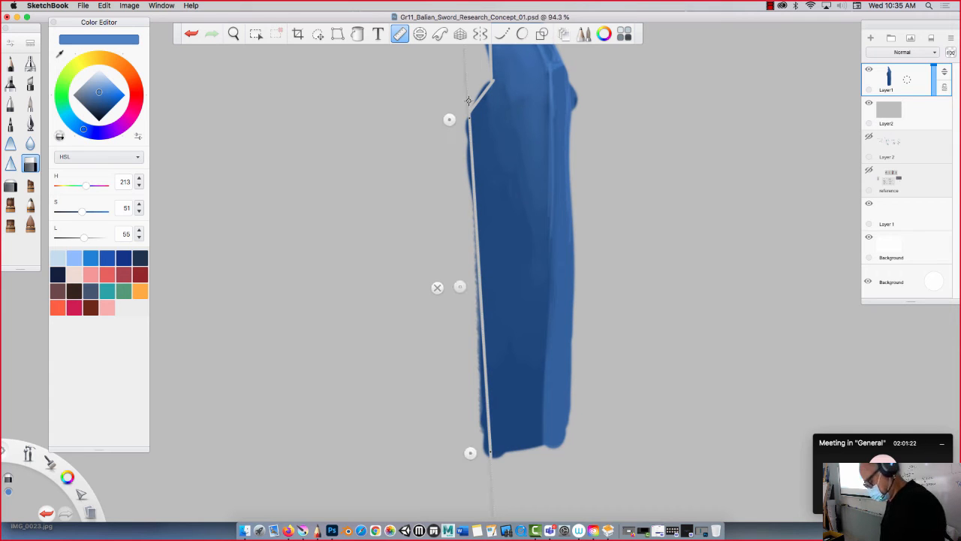
- Align the ruler with the blade's right edge and erase a straight cut from the base up to the bevel's corner
key("space")
left_click_drag(390, 225, 278, 294)
left_click_drag(470, 453, 463, 492)
key("space")
mouse_move(315, 368)
left_mouse_down()
mouse_move(270, 358)
mouse_move(309, 354)
left_mouse_up()
left_click_drag(464, 492, 470, 469)
left_click_drag(489, 119, 481, 113)
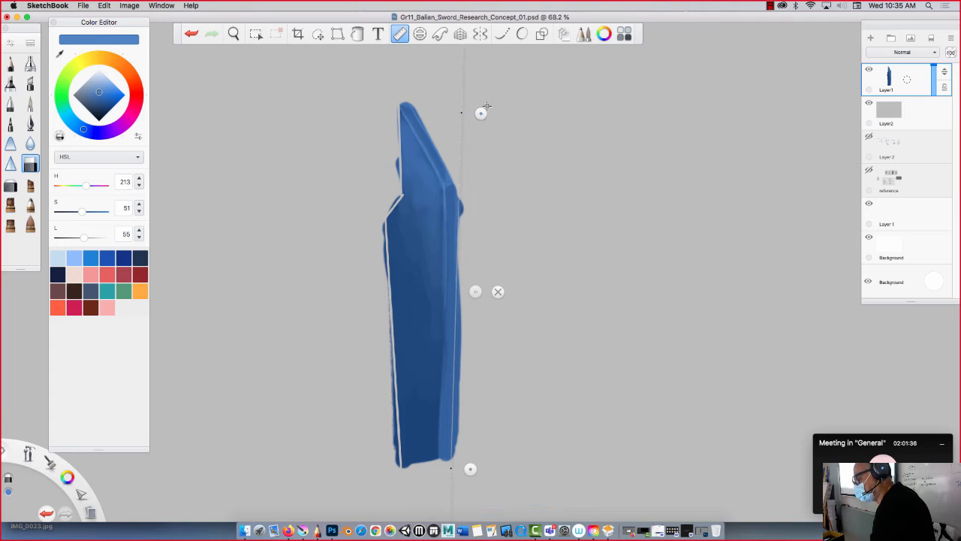
left_click_drag(452, 459, 459, 197)
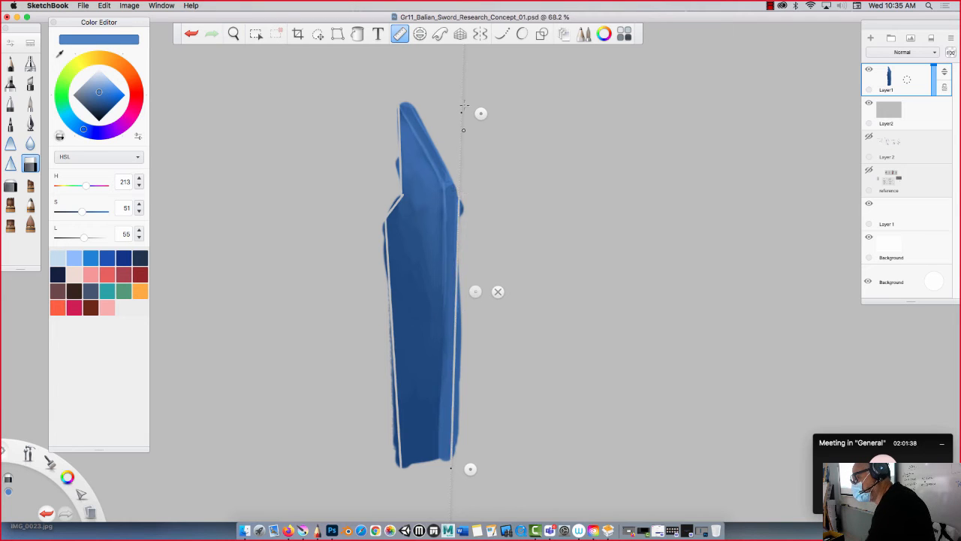
- Hide the ruler and pencil a small pink (H 339, S 51, L 54) V-shaped notch outline on the blade's right edge below the bevel corner
left_click(498, 292)
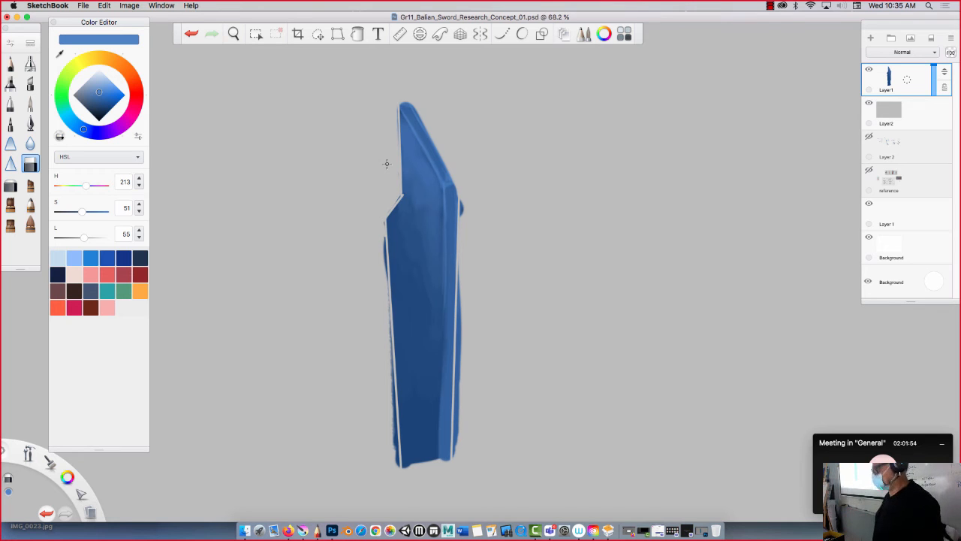
key("space")
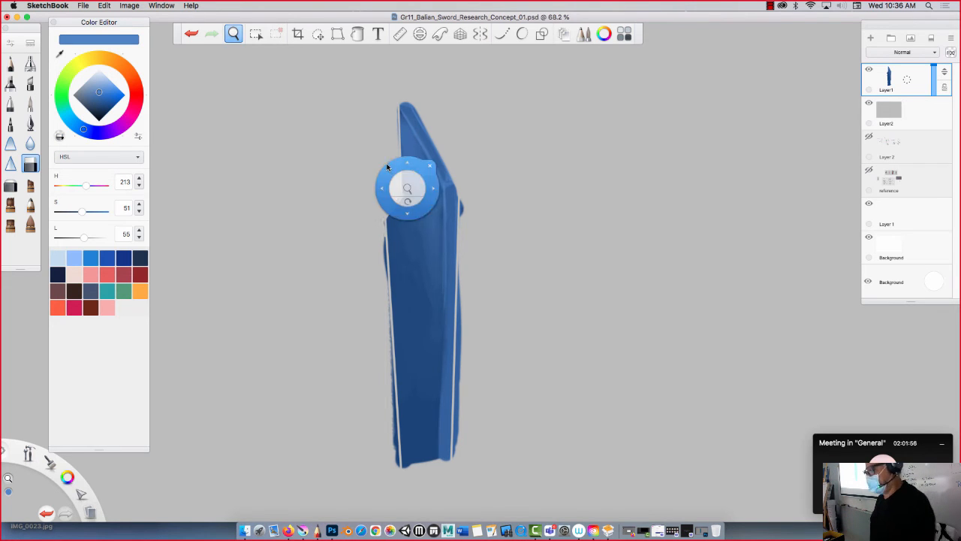
left_click_drag(340, 261, 297, 219)
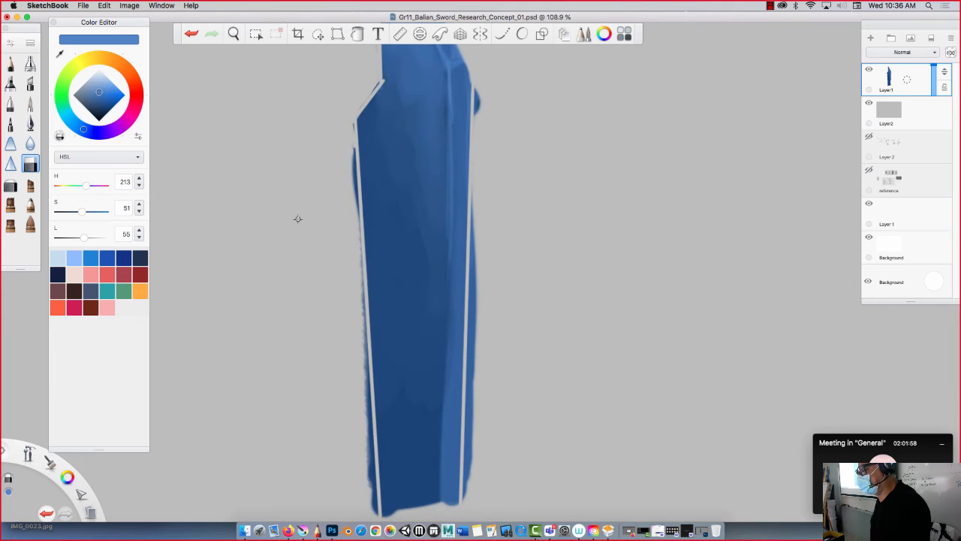
left_click(32, 205)
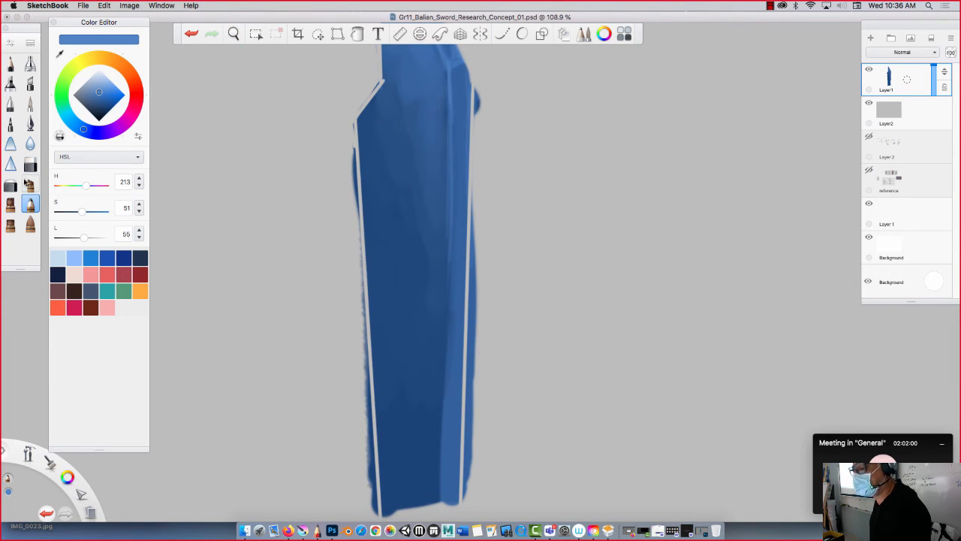
left_click(136, 106)
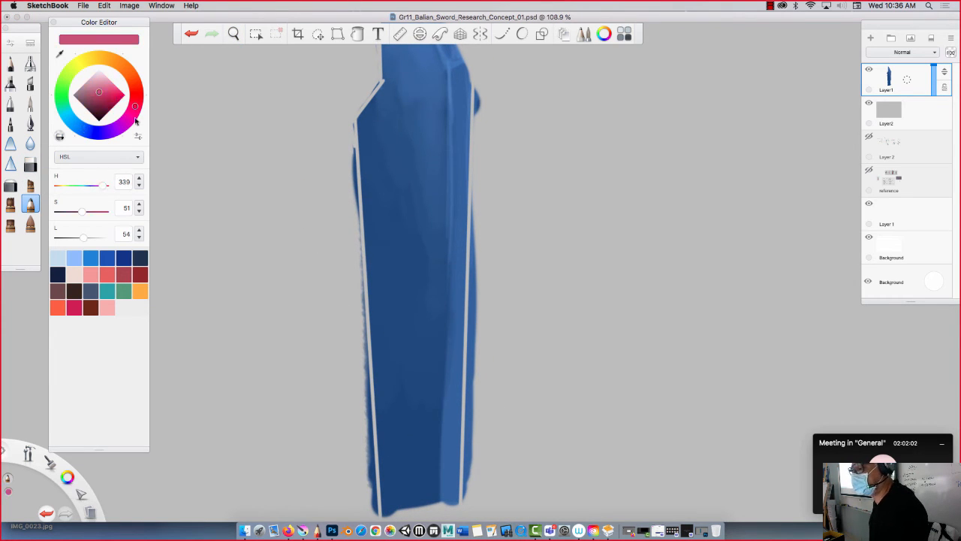
key("bracketleft")
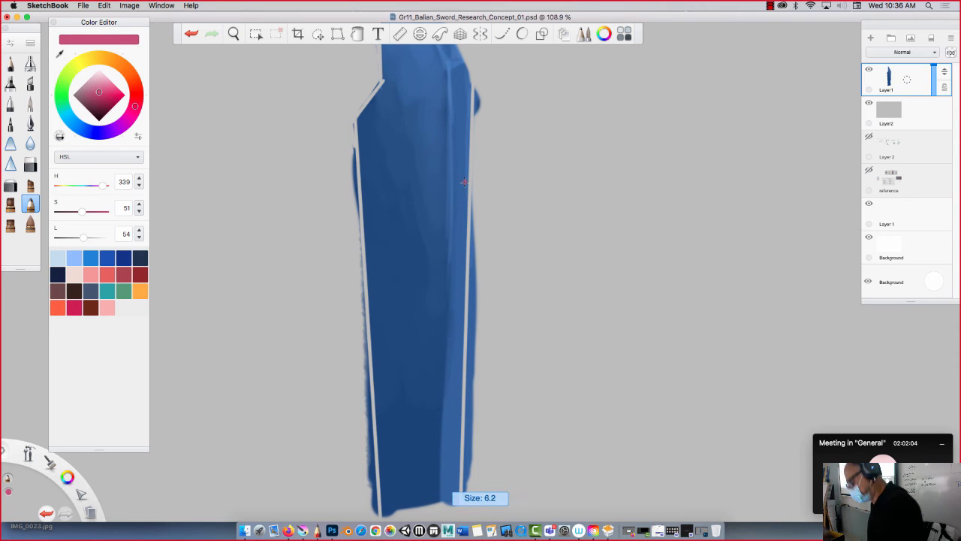
left_click(10, 63)
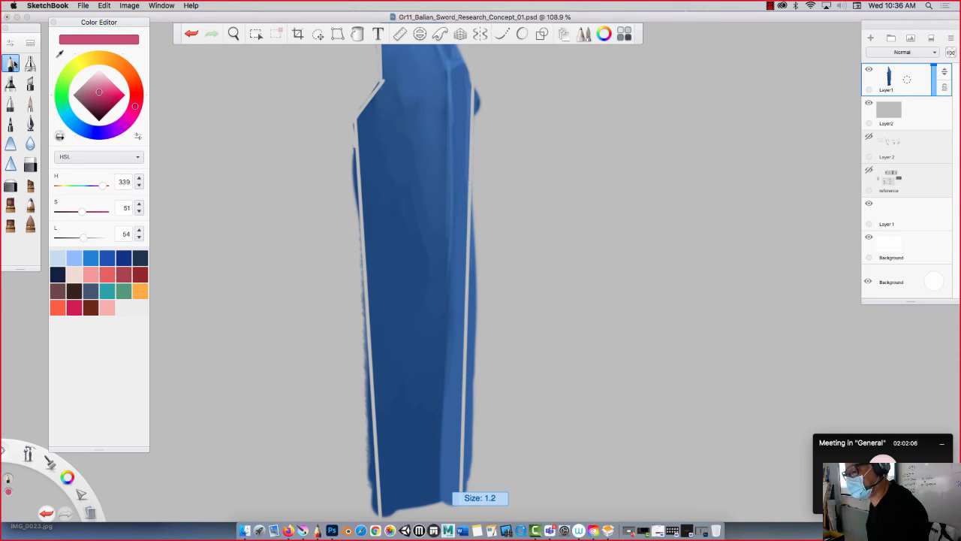
mouse_move(468, 160)
left_mouse_down()
mouse_move(458, 168)
mouse_move(470, 177)
left_mouse_up()
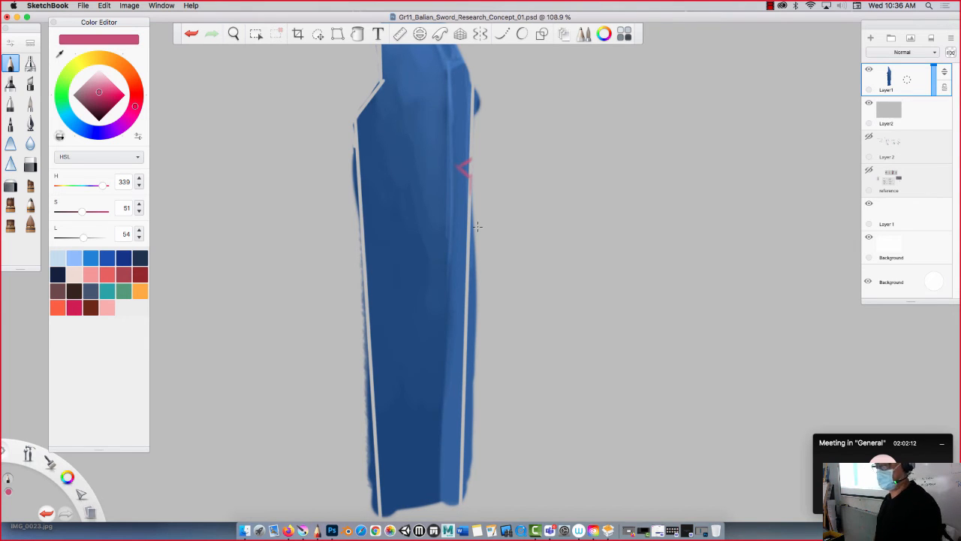
- Erase the paint inside the V-shaped notch outline and the stray paint outside the blade's right edge above it
key("e")
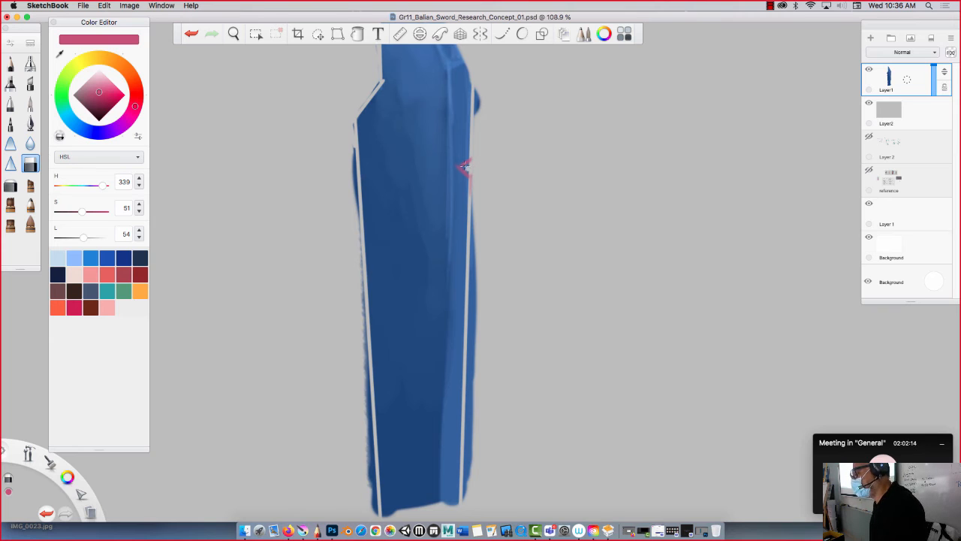
left_click_drag(465, 167, 472, 204)
left_click_drag(481, 92, 481, 107)
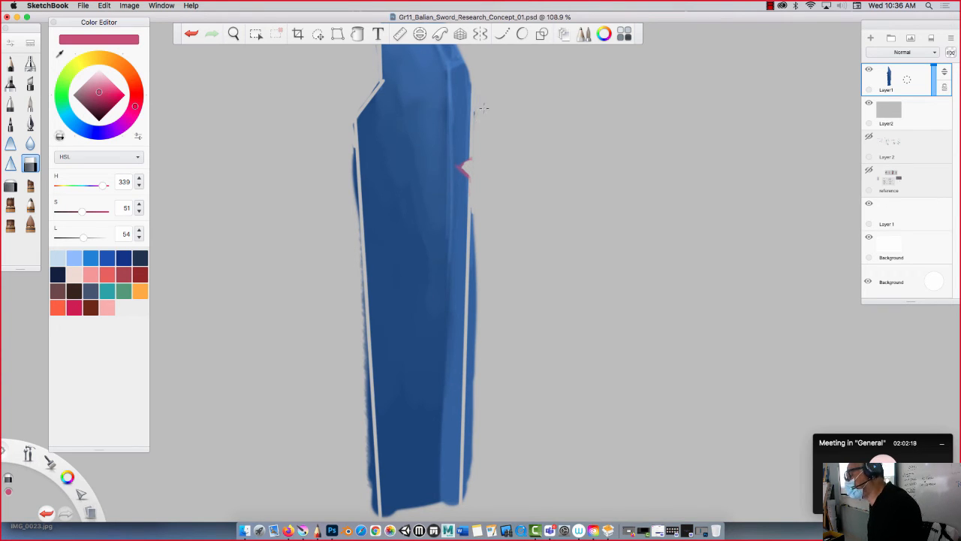
left_click_drag(470, 168, 457, 165)
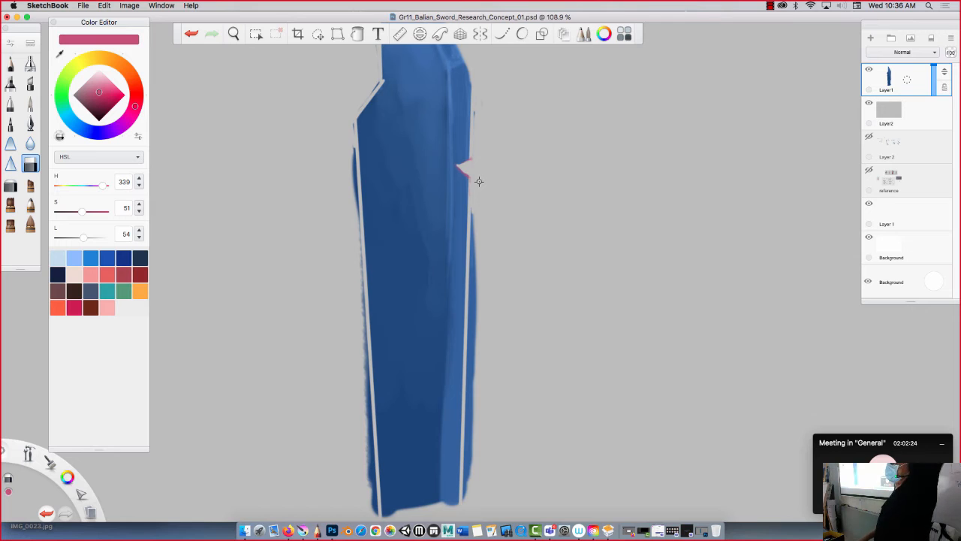
- With the Conceptual 1 brush, paint the notch's upper facet dark blue (H 214, S 50, L 31) and its lower facet mid blue (H 214, S 53, L 44)
left_click(30, 184)
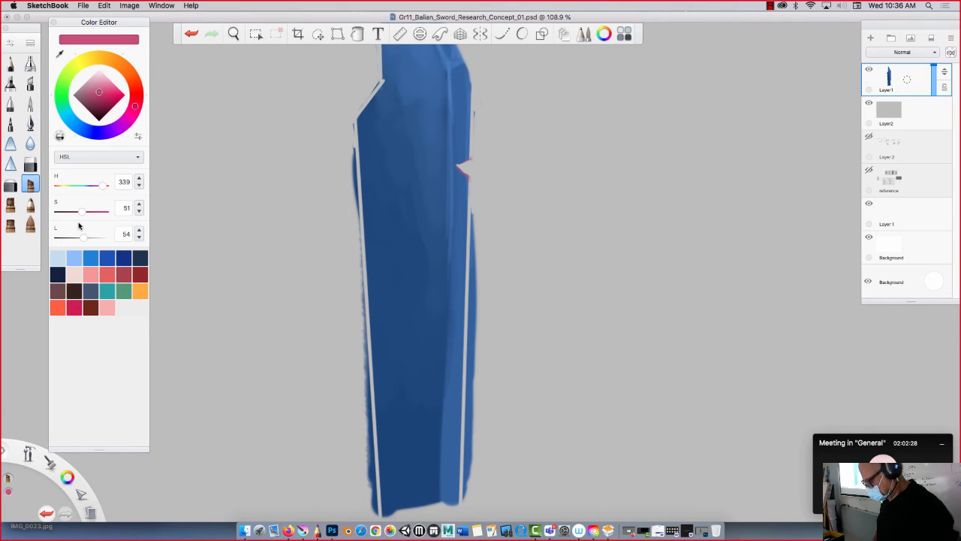
key("space")
left_click_drag(385, 226, 423, 231)
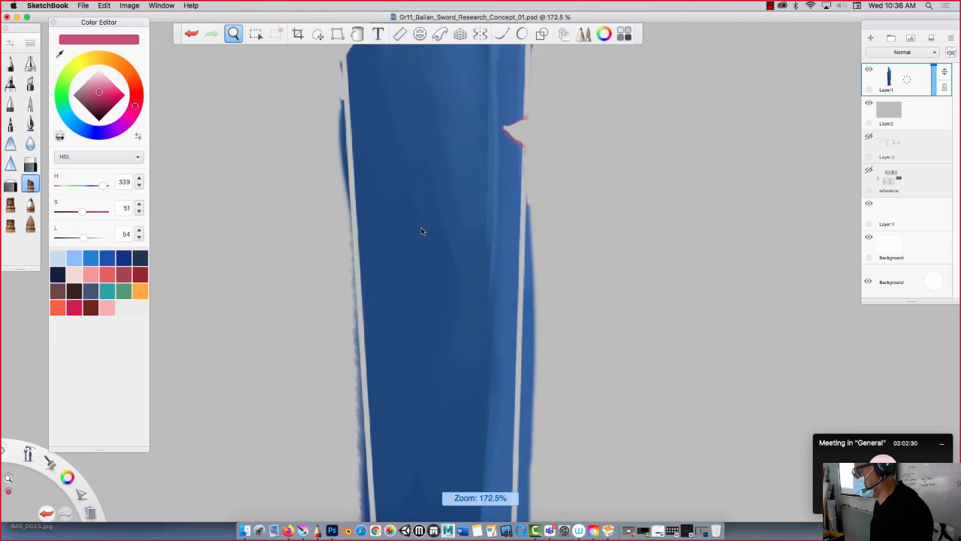
left_click_drag(389, 280, 327, 343)
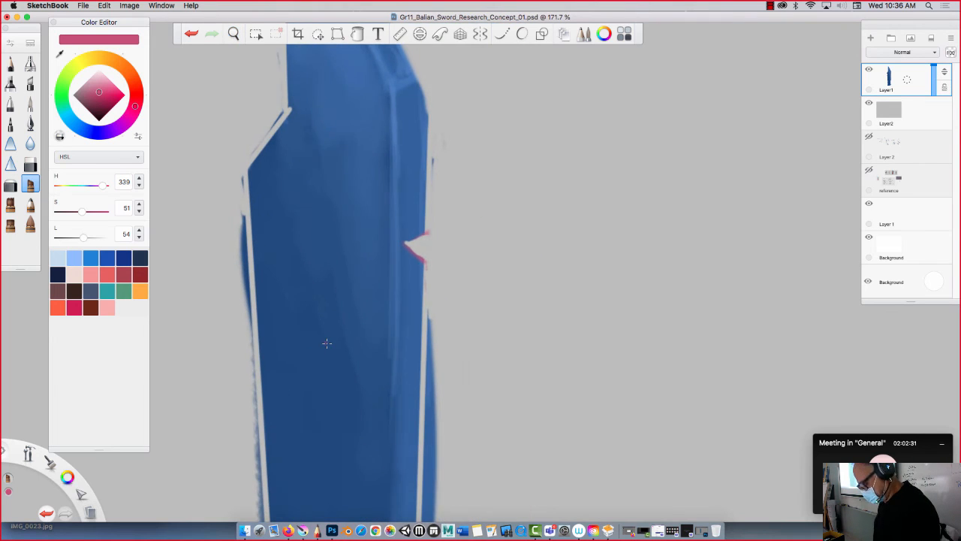
left_click(386, 151, "alt")
left_click_drag(101, 105, 99, 104)
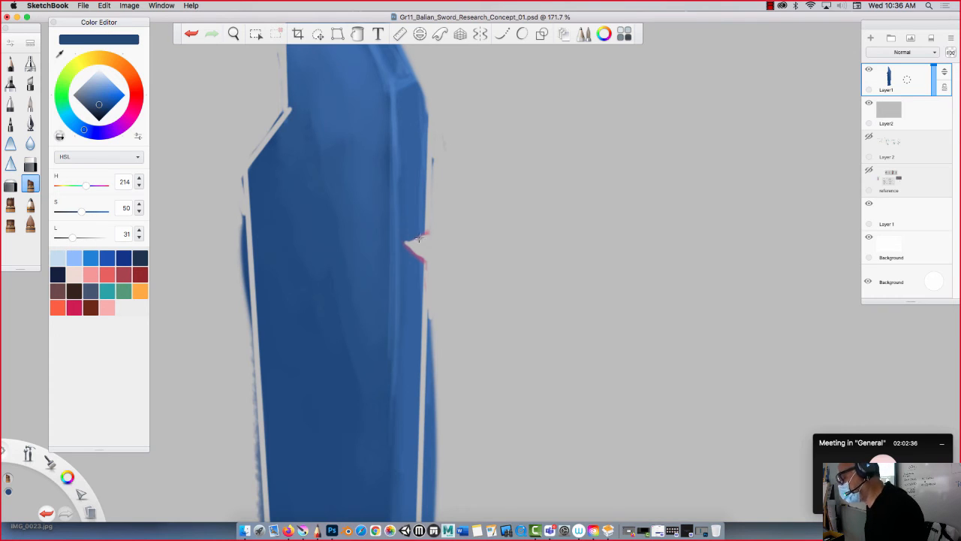
left_click_drag(421, 236, 414, 233)
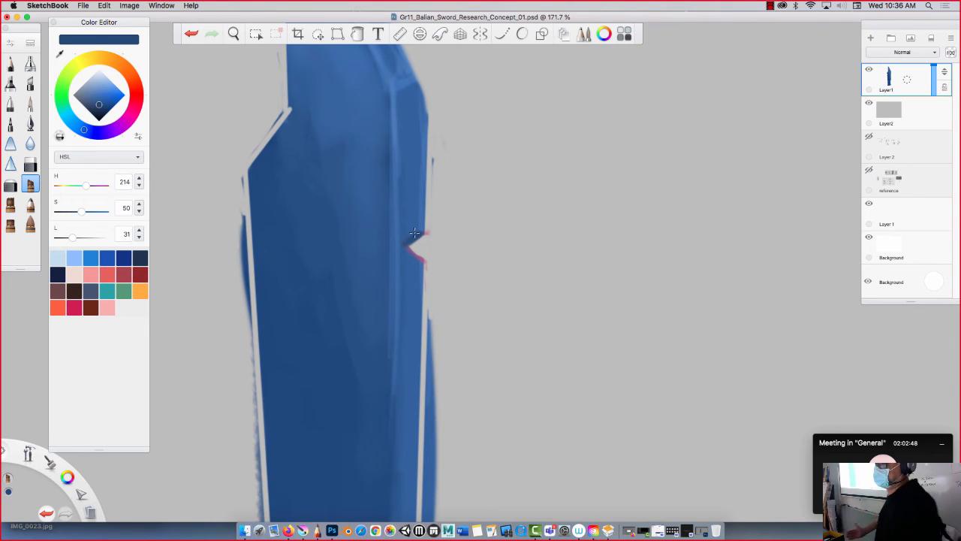
left_click_drag(98, 104, 100, 97)
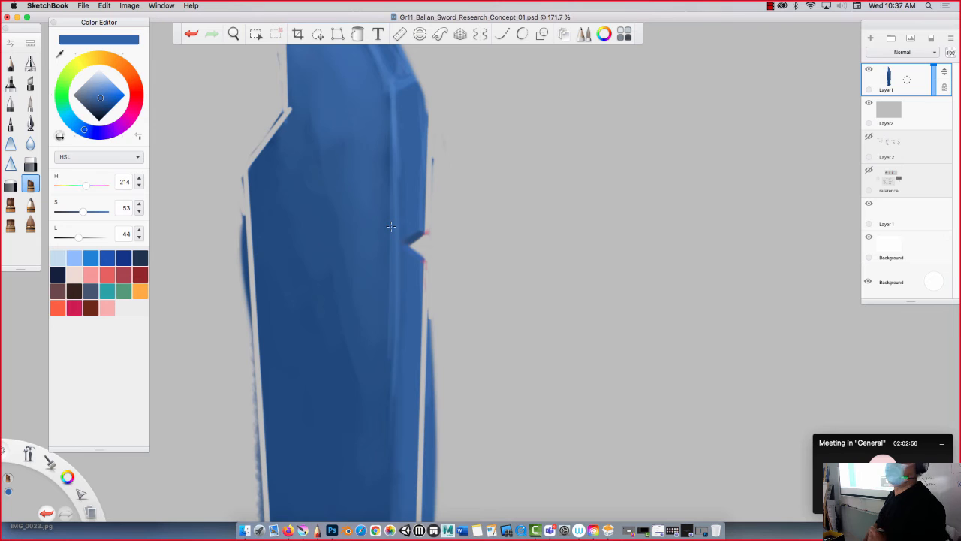
- Brush light blue (H 214, S 53, L 61) highlights along the notch's edges and add a thin crossed scratch on the blade's face
key("space")
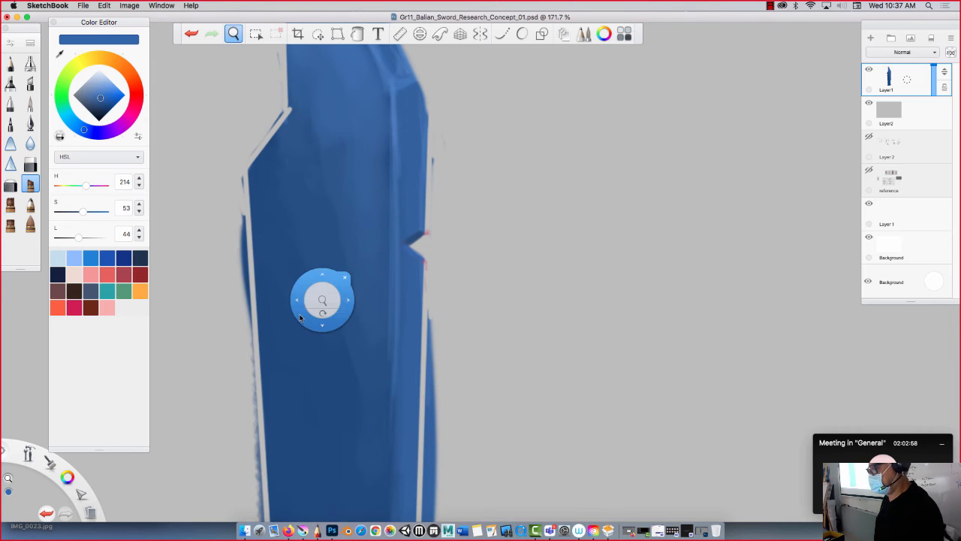
mouse_move(322, 305)
left_mouse_down()
mouse_move(324, 293)
mouse_move(346, 305)
mouse_move(147, 289)
mouse_move(210, 300)
left_mouse_up()
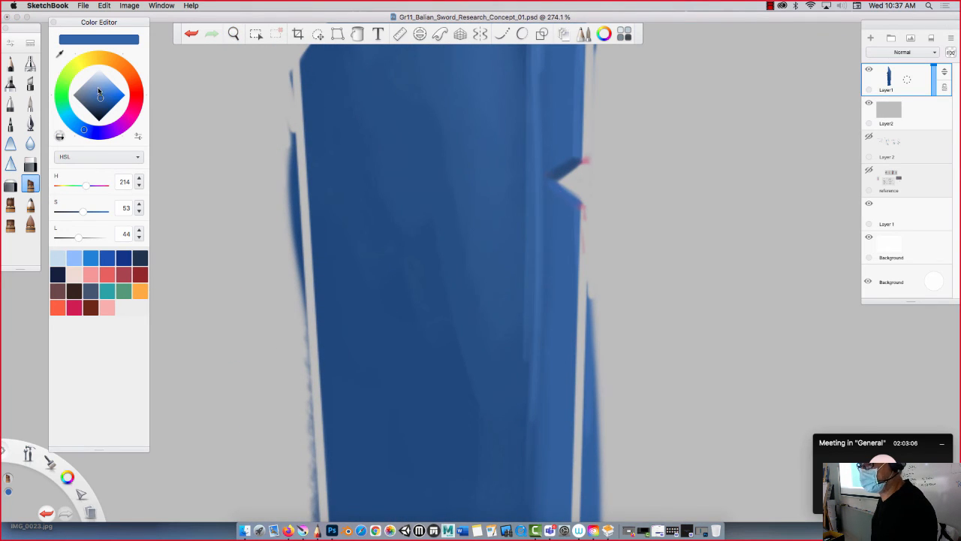
left_click_drag(100, 94, 100, 89)
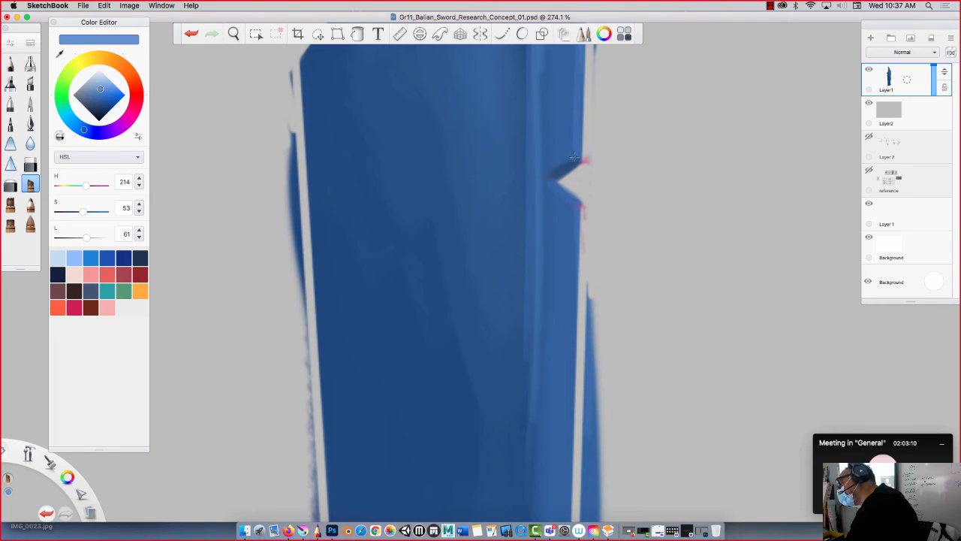
key("bracketright")
key("bracketleft")
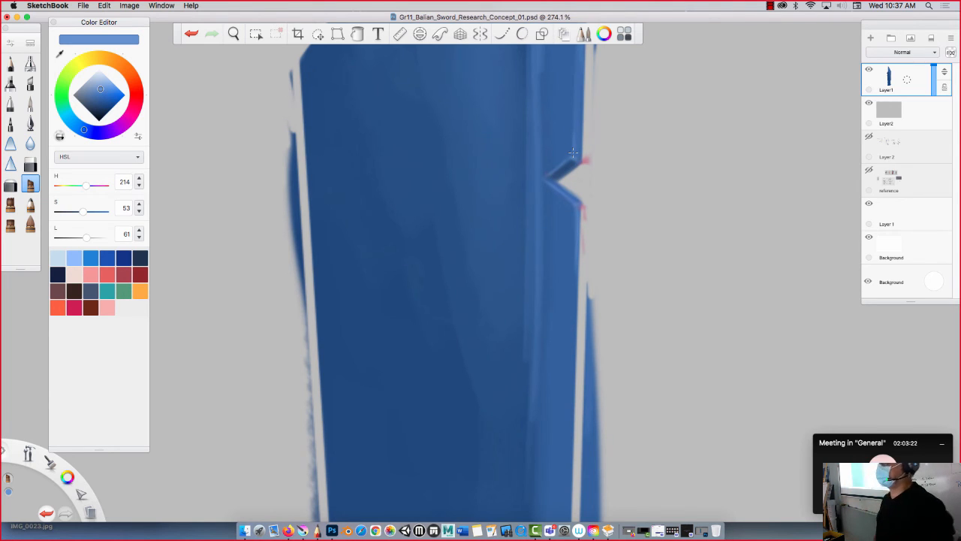
key("space")
mouse_move(341, 259)
left_mouse_down()
mouse_move(291, 242)
mouse_move(289, 228)
left_mouse_up()
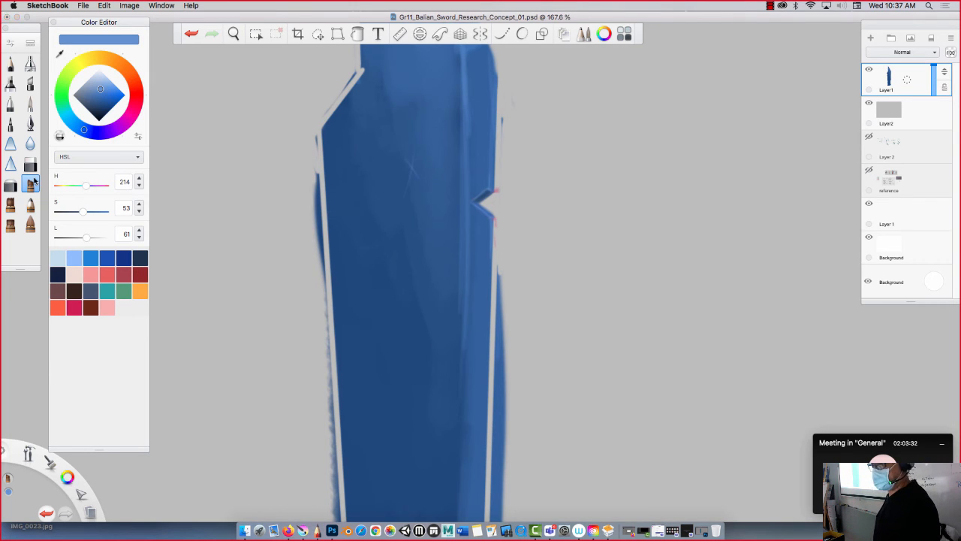
- Set the Conceptual 1 brush to size 16.3 and 14% opacity and glaze red (H 358, S 76, L 45) above and below the notch
left_click(9, 46)
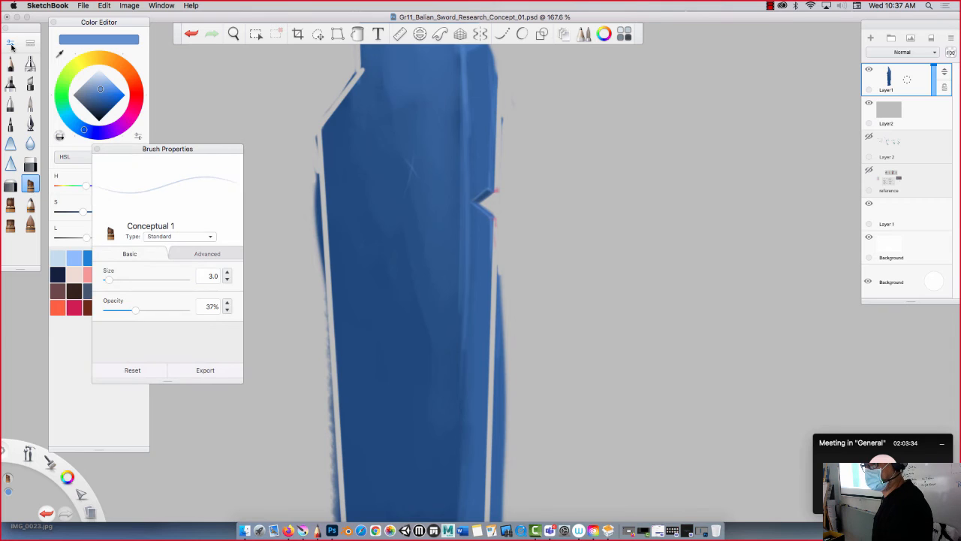
left_click_drag(117, 283, 114, 313)
mouse_move(126, 105)
left_mouse_down()
mouse_move(135, 113)
mouse_move(137, 96)
left_mouse_up()
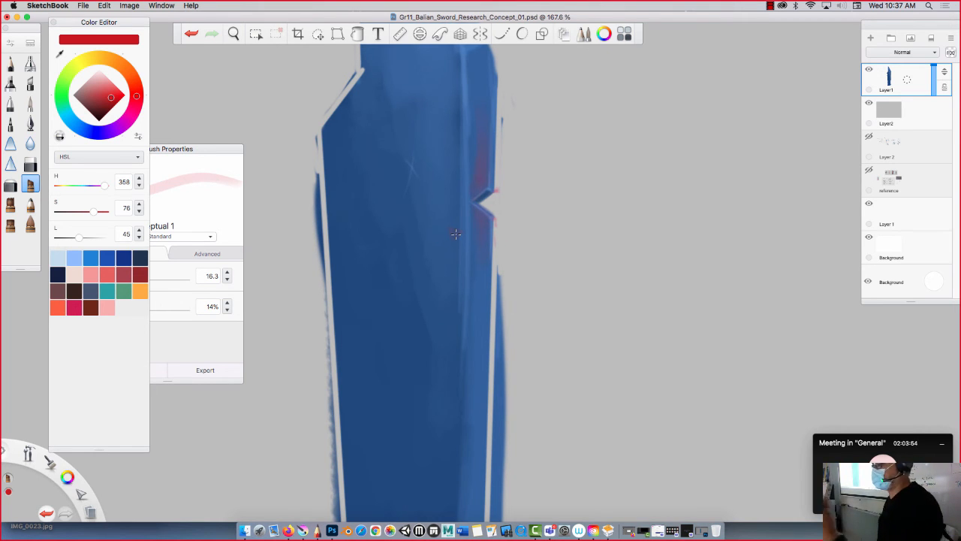
- Glaze brown (H 21, S 76, L 29) onto the left side of the blade's tip and blend it in with sampled greyish blues
mouse_move(369, 271)
left_mouse_down()
mouse_move(365, 292)
mouse_move(435, 367)
left_mouse_up()
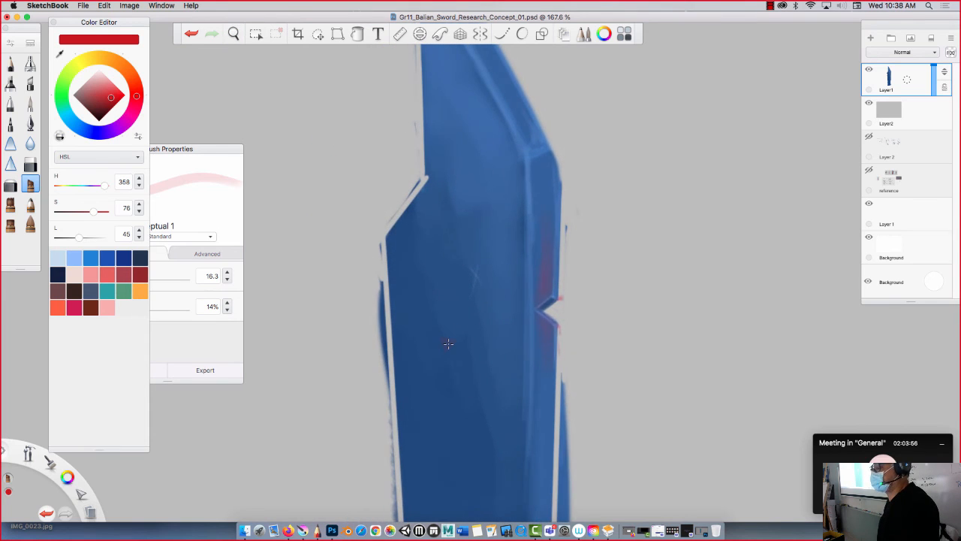
left_click(132, 78)
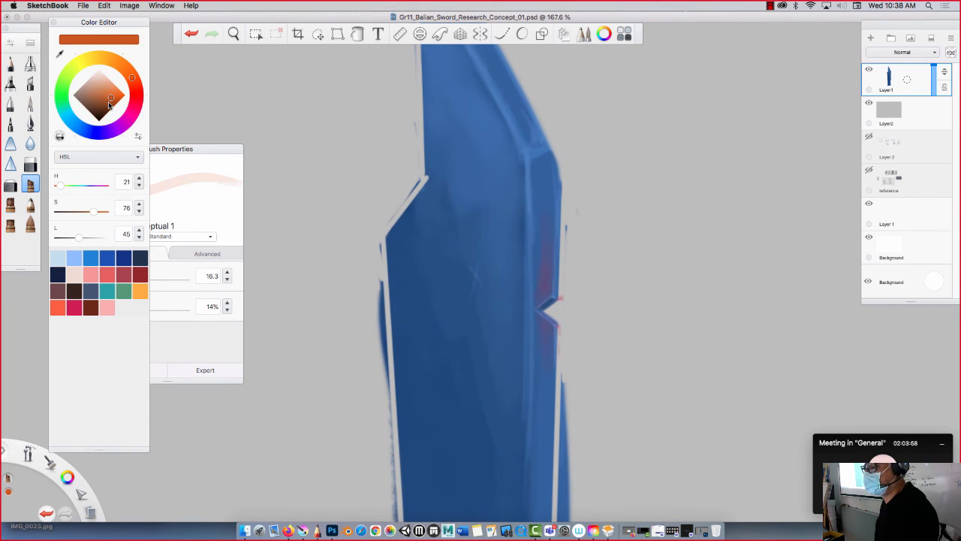
left_click(106, 105)
left_click_drag(441, 131, 448, 227)
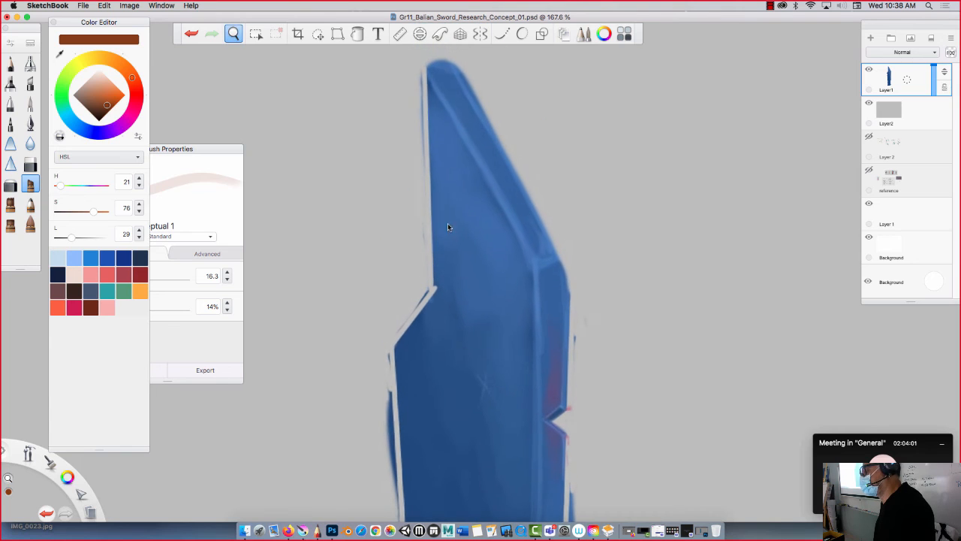
left_click(451, 143, "alt")
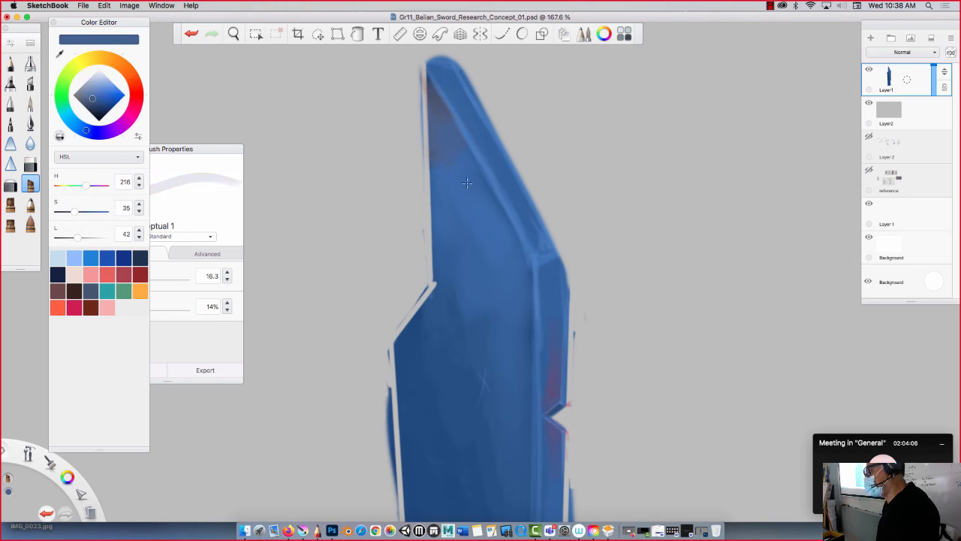
left_click(442, 111, "alt")
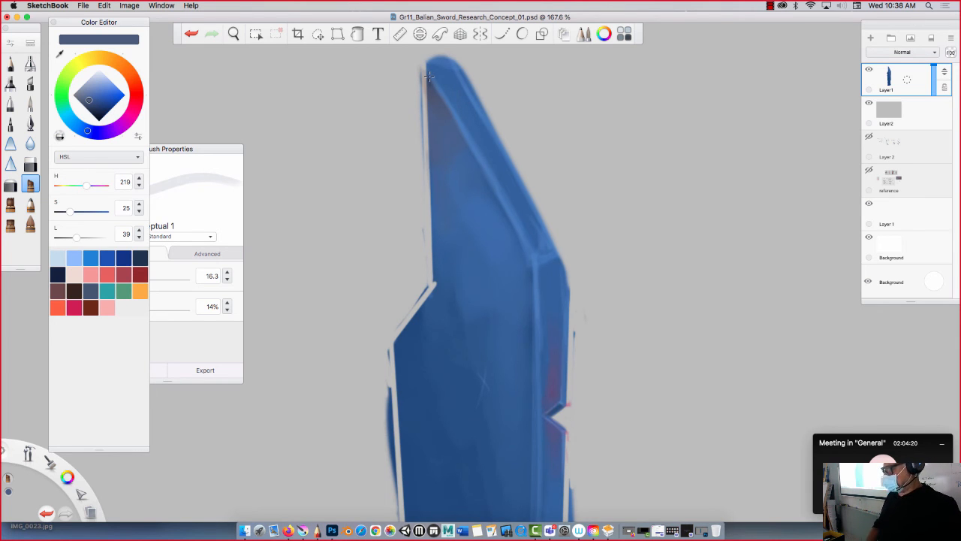
- Sample the purplish blue (H 223, S 34, L 41) below the notch and blend the red tint into the bevel there
key("space")
left_click_drag(397, 276, 386, 143)
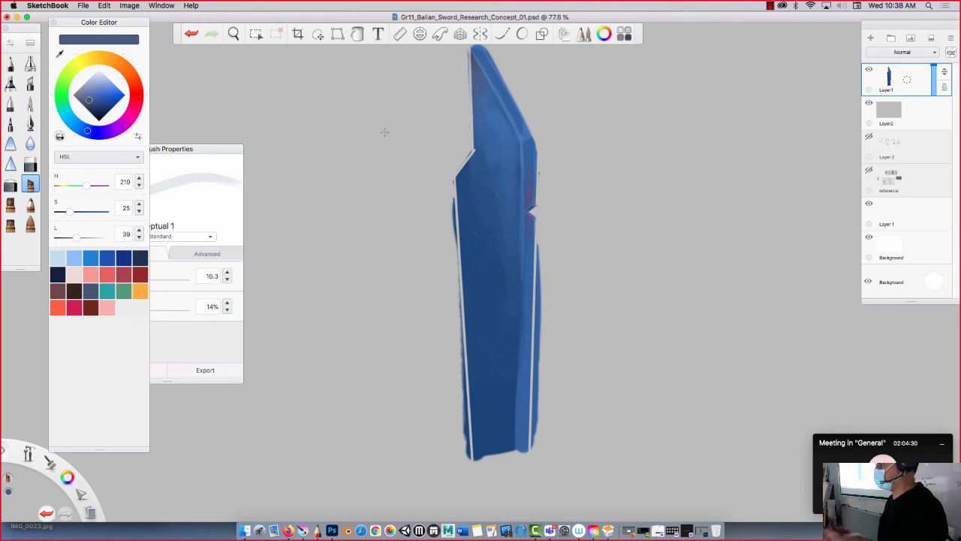
left_click_drag(407, 172, 378, 273)
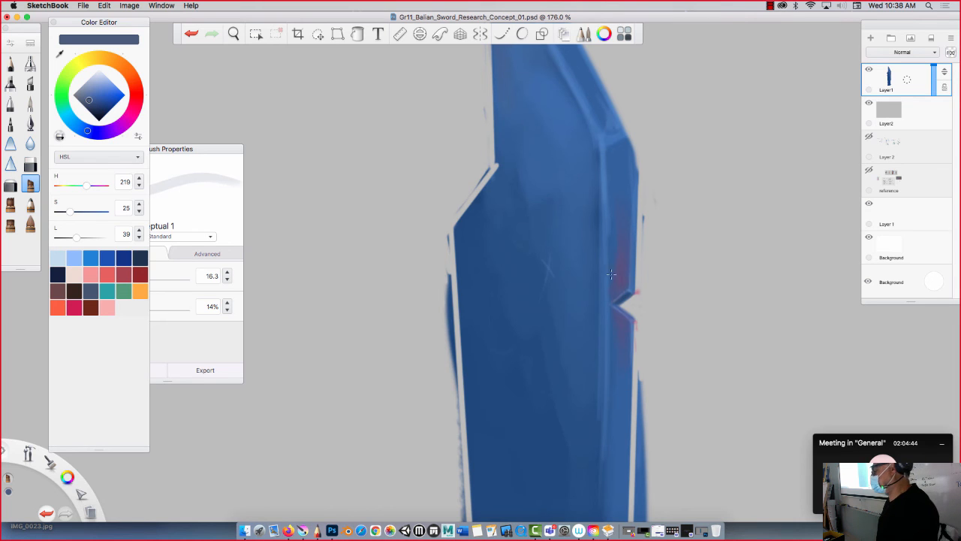
left_click(623, 333, "alt")
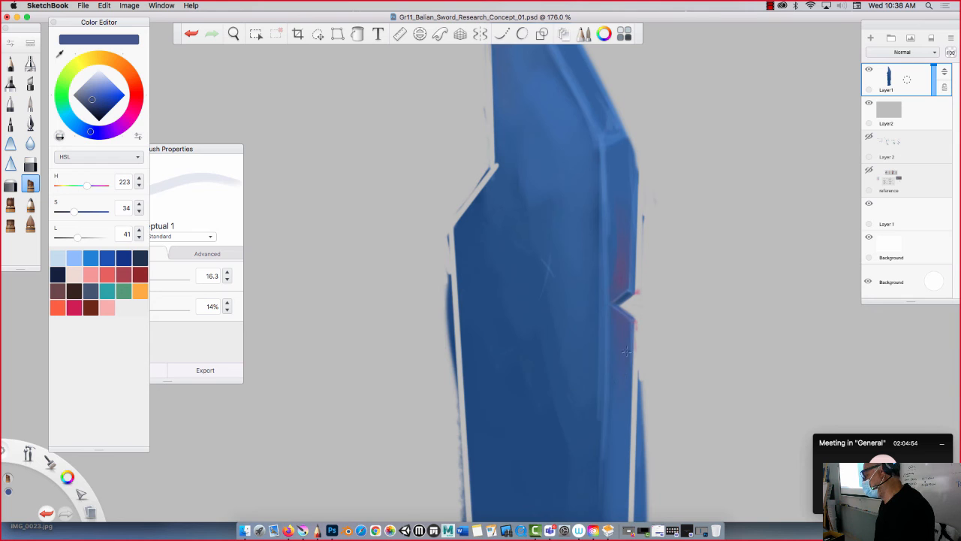
- Erase the stray sliver along the left edge of the blade's tip with the eraser at size 4.0
key("space")
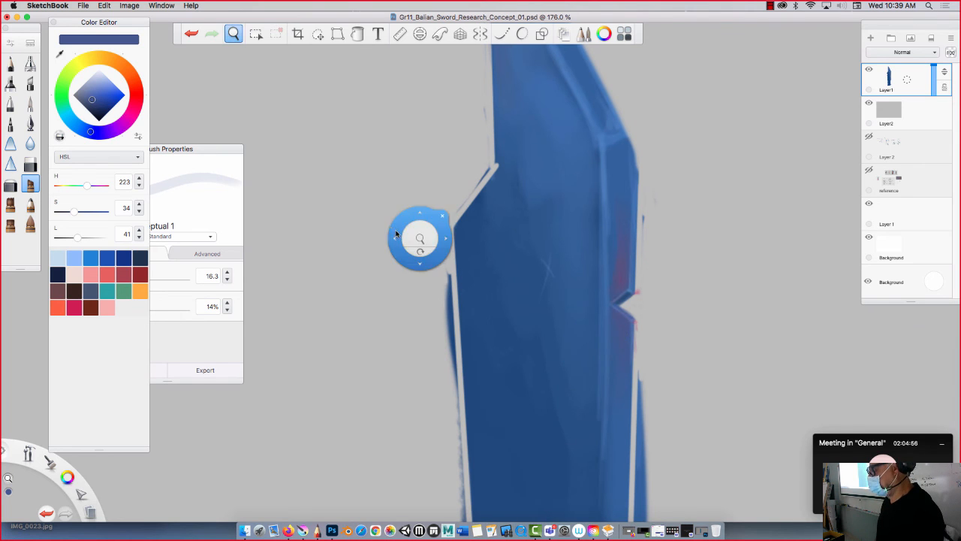
left_click_drag(419, 236, 359, 313)
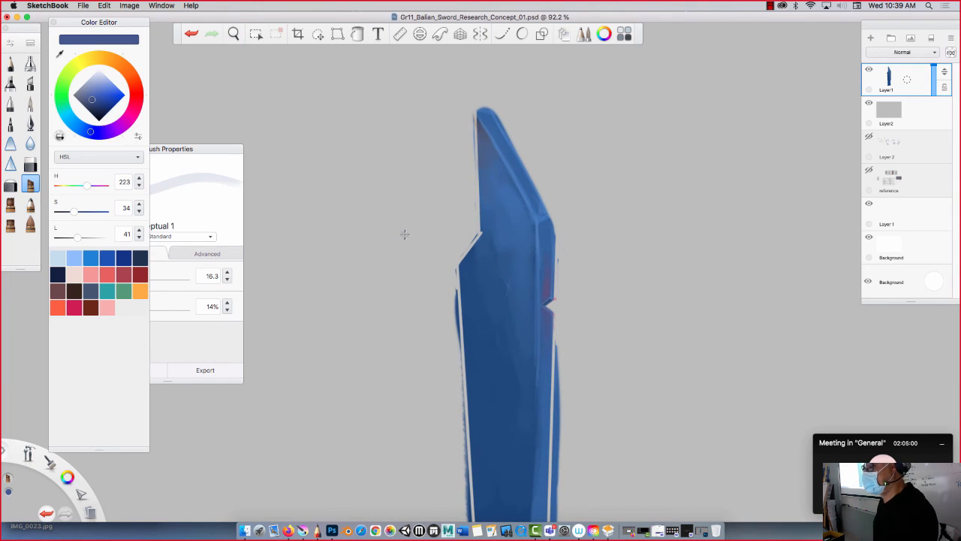
key("e")
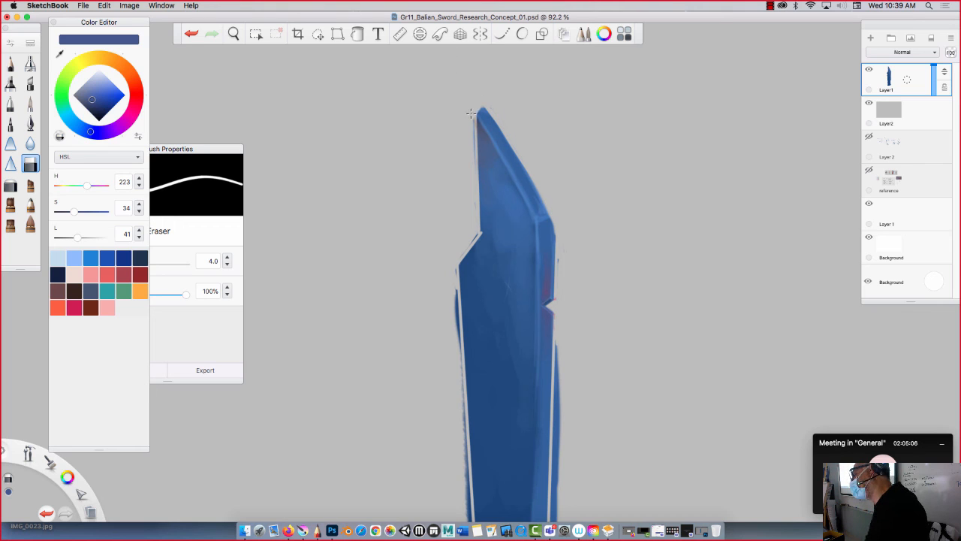
left_click_drag(476, 153, 475, 116)
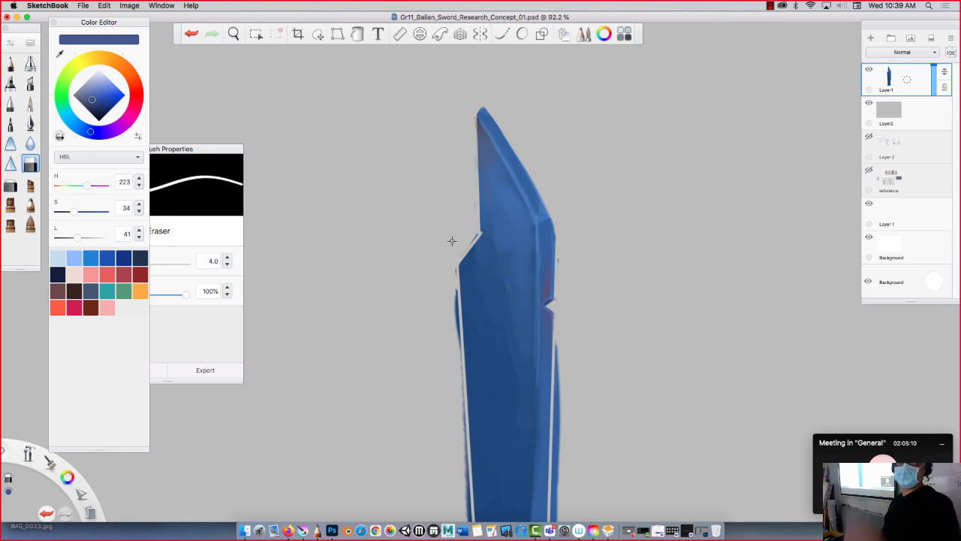
- Switch to the Gr11_Balian_Sword_concept.kra painting in Krita, bring the shaded blade into view and move the meeting window off the brush presets
left_click(302, 530)
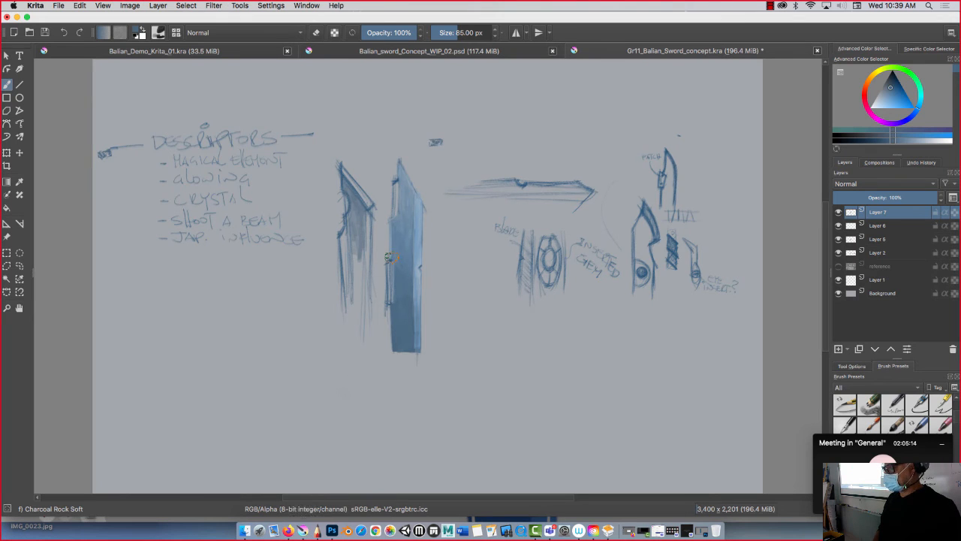
scroll(403, 249, "up", 6)
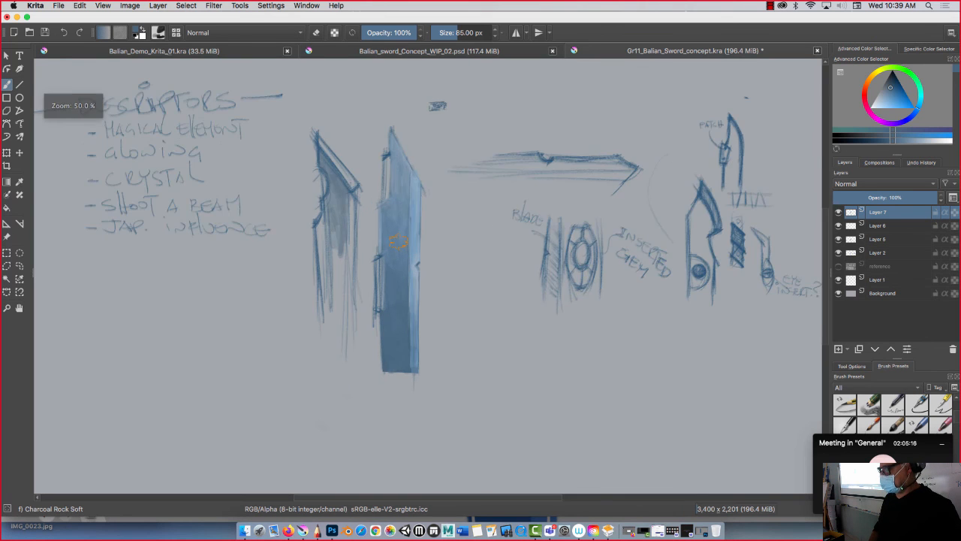
mouse_move(326, 236)
left_mouse_down()
mouse_move(506, 350)
mouse_move(499, 428)
left_mouse_up()
scroll(531, 430, "down", 2)
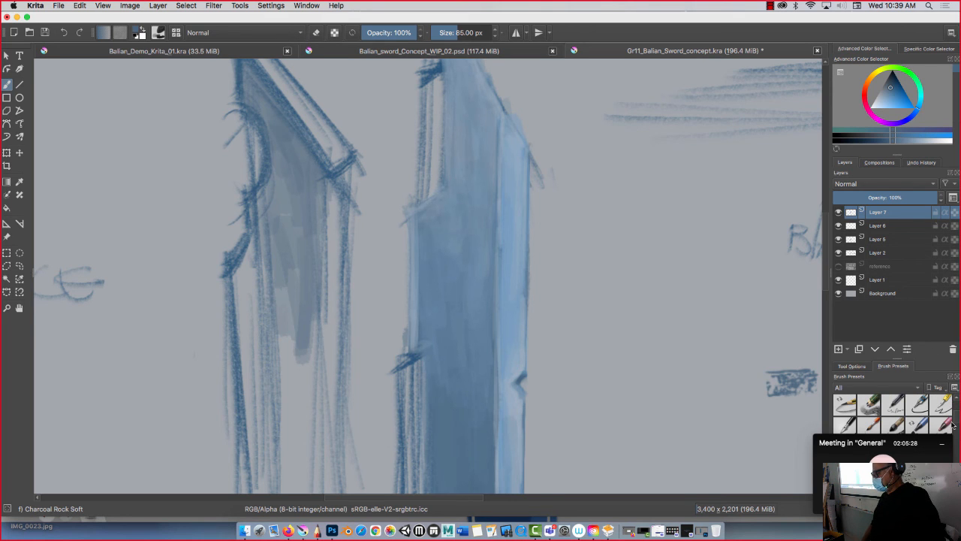
left_click_drag(916, 443, 860, 504)
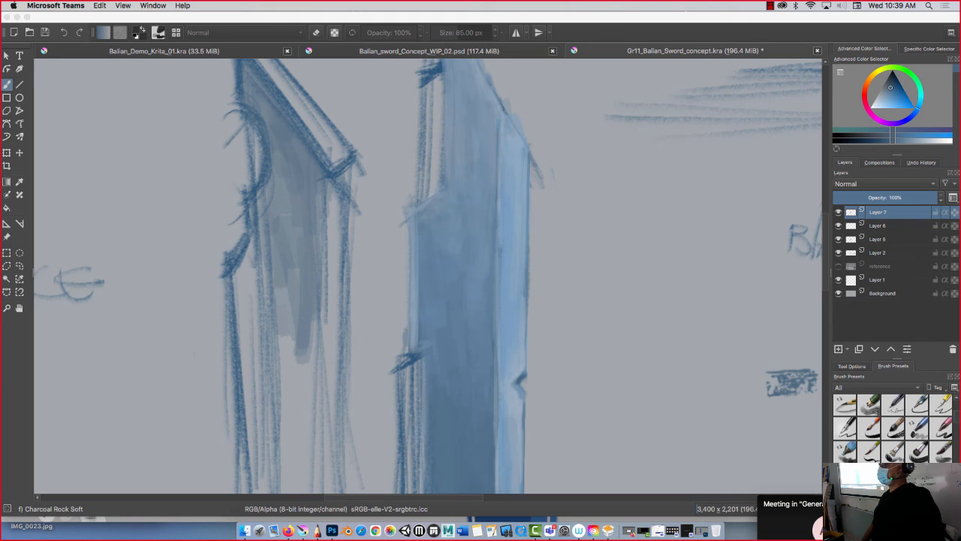
left_click(805, 389)
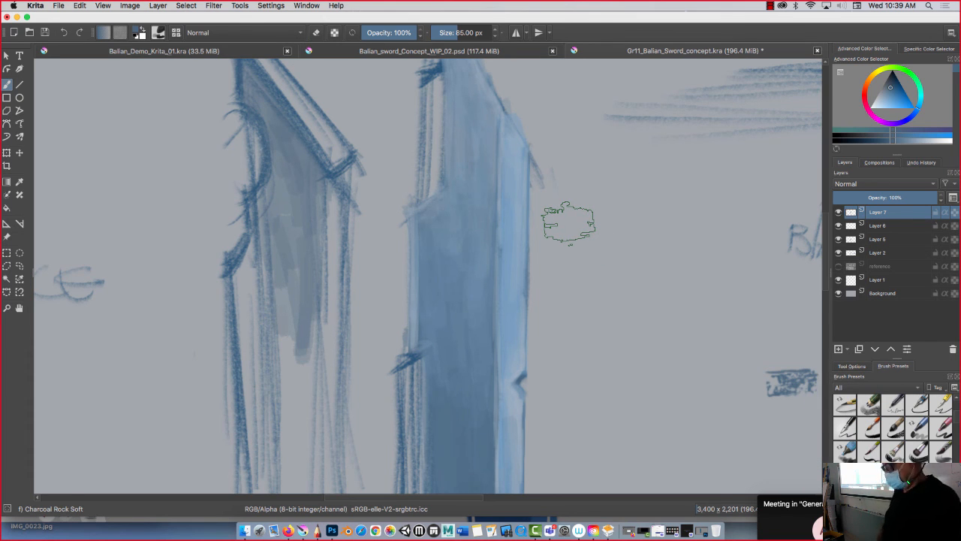
left_click_drag(461, 206, 504, 216)
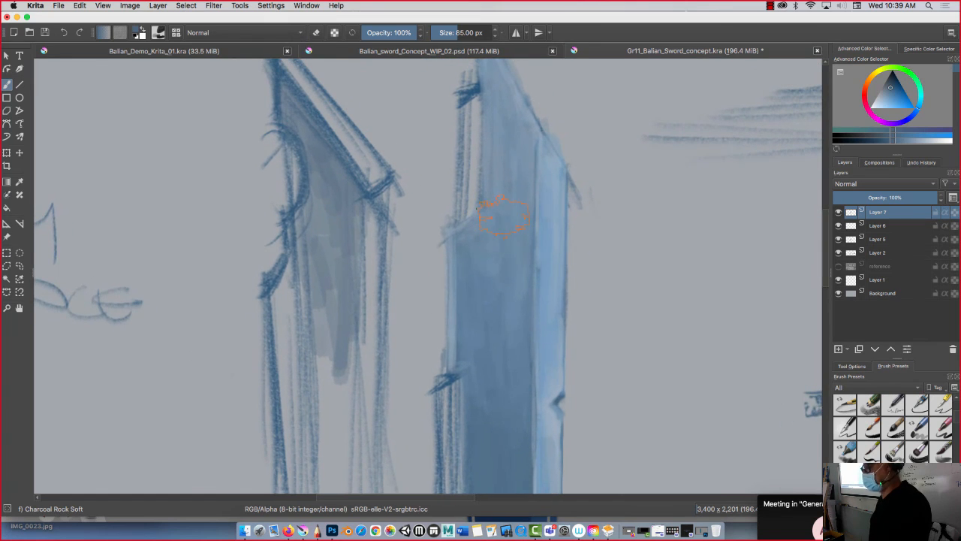
- Reduce the Charcoal Rock Soft brush to 47 px and paint dark greyish blue over the upper part of the blade's face
key("[")
key("[")
key("[")
key("[")
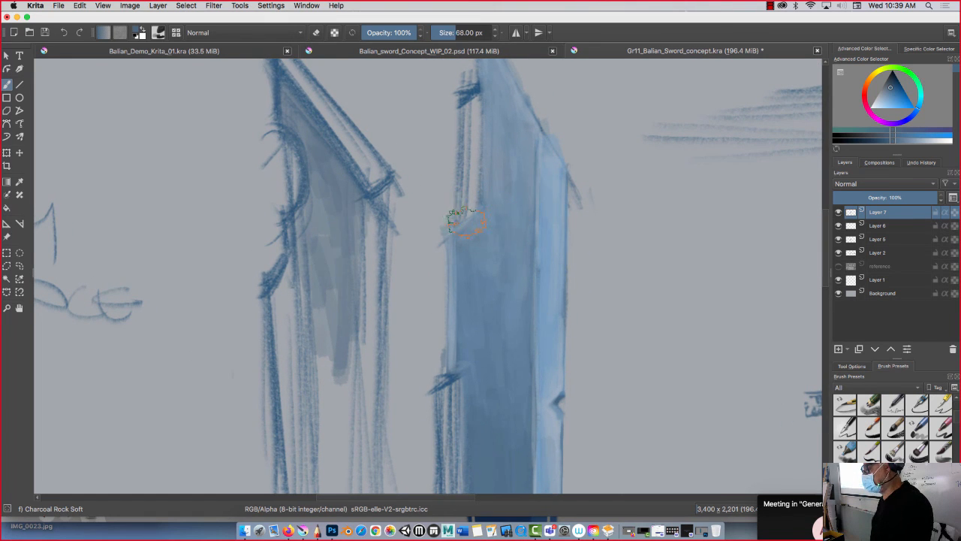
key("[")
key("[")
key("[")
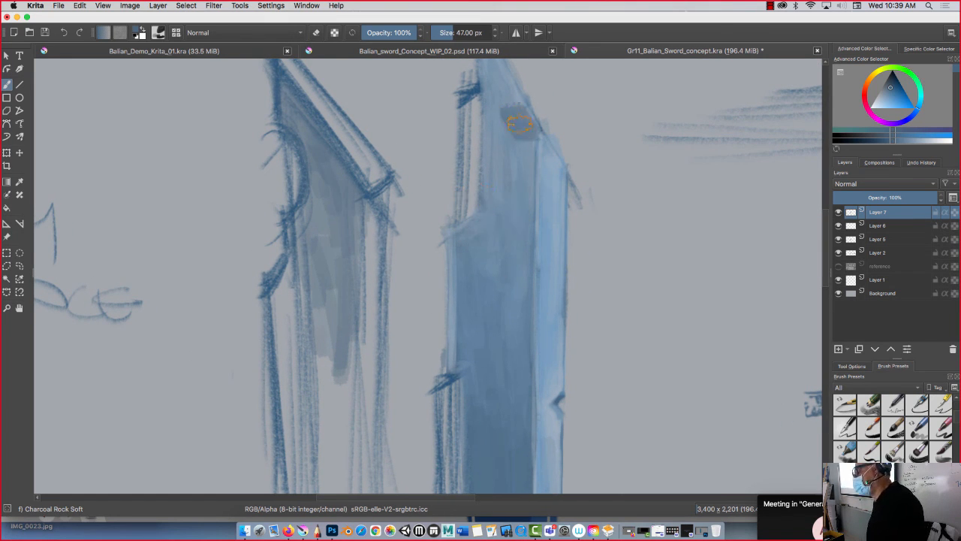
mouse_move(518, 124)
left_mouse_down()
mouse_move(500, 111)
mouse_move(517, 139)
mouse_move(516, 110)
mouse_move(488, 60)
mouse_move(498, 169)
mouse_move(511, 137)
mouse_move(518, 157)
mouse_move(514, 220)
mouse_move(524, 156)
mouse_move(517, 195)
left_mouse_up()
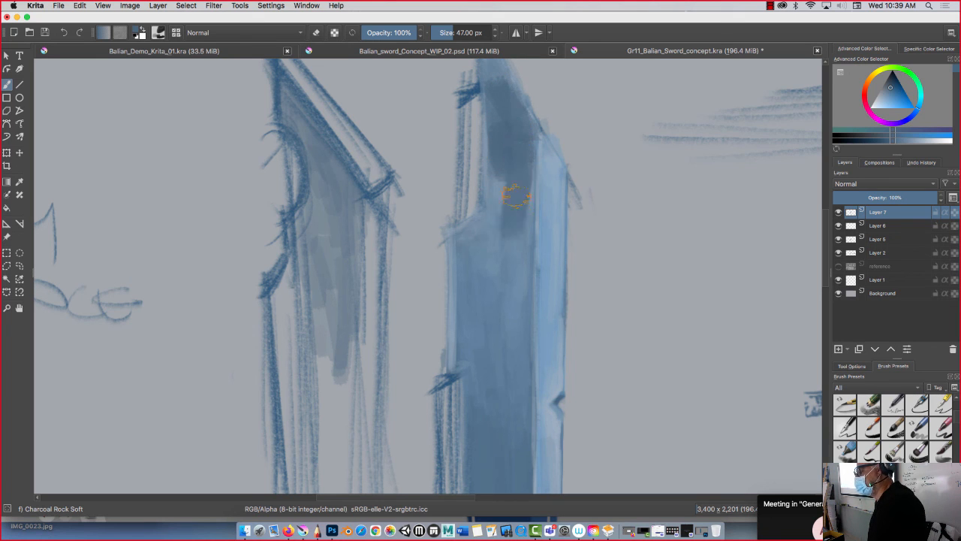
- Paint a more saturated blue over the dark patch at the blade's tip and blend it down the face with sampled blues
left_click_drag(890, 89, 892, 94)
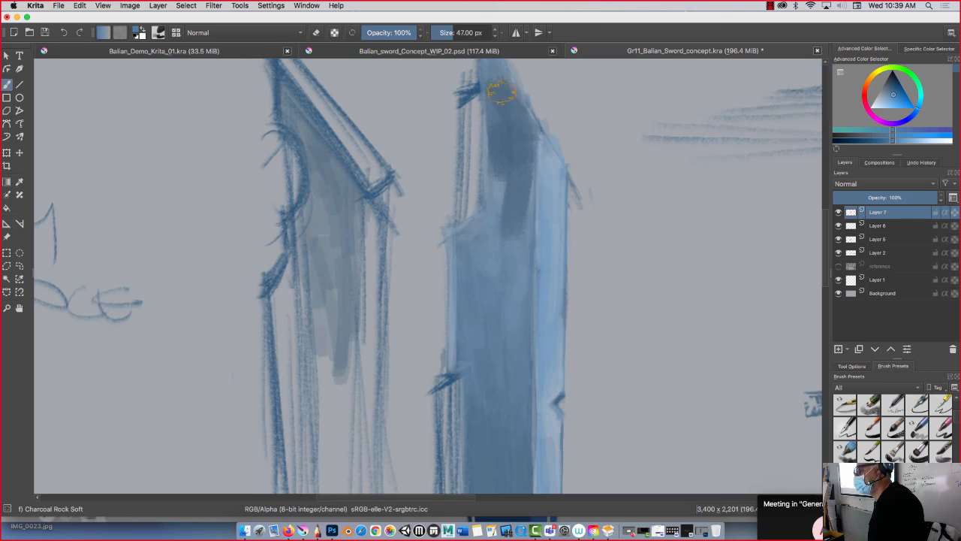
mouse_move(501, 91)
left_mouse_down()
mouse_move(492, 70)
mouse_move(519, 121)
mouse_move(506, 131)
mouse_move(497, 164)
mouse_move(494, 104)
mouse_move(520, 131)
mouse_move(509, 158)
left_mouse_up()
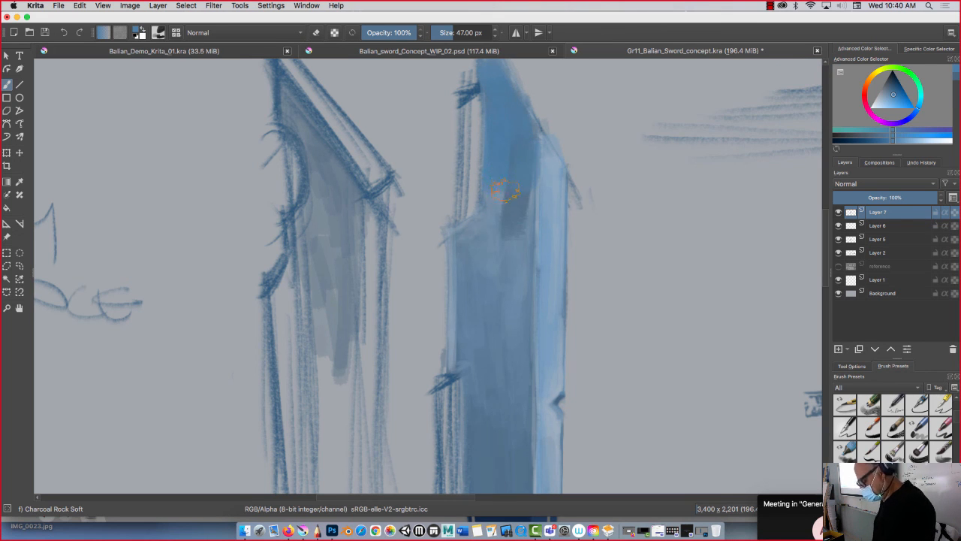
key("p")
left_click(514, 183)
left_click(507, 181)
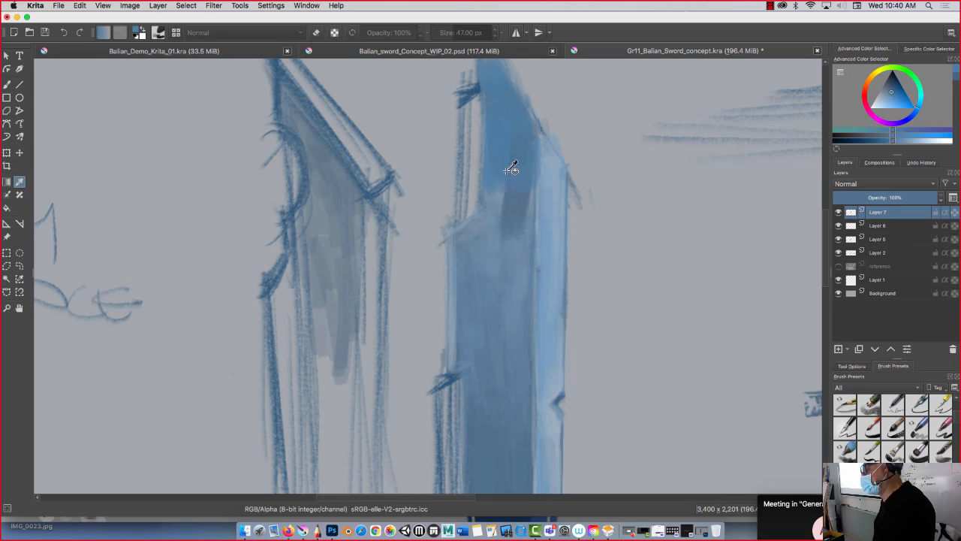
left_click(505, 171)
key("b")
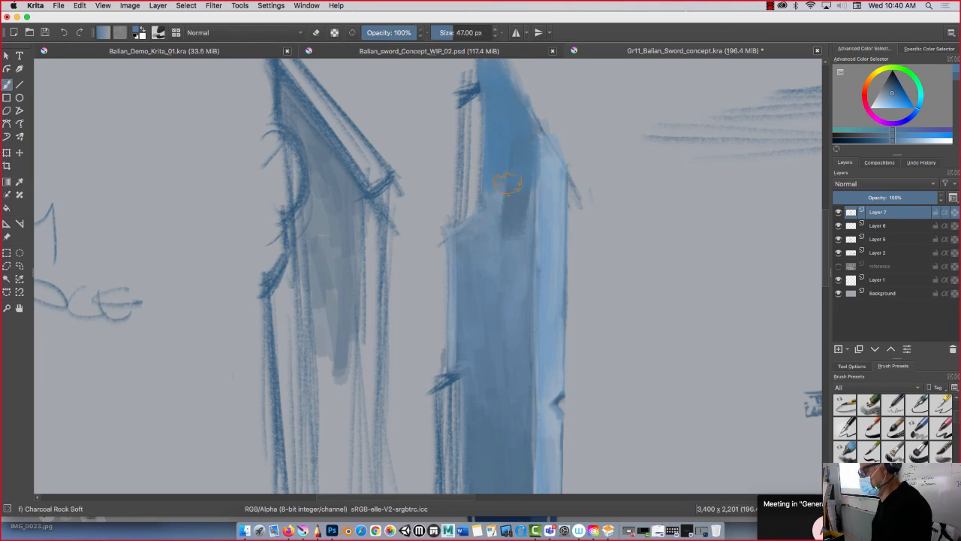
left_click_drag(509, 183, 512, 253)
mouse_move(512, 142)
left_mouse_down()
mouse_move(519, 175)
mouse_move(518, 260)
left_mouse_up()
mouse_move(489, 229)
left_mouse_down()
mouse_move(498, 188)
mouse_move(498, 268)
mouse_move(528, 308)
left_mouse_up()
left_click_drag(491, 232, 483, 243)
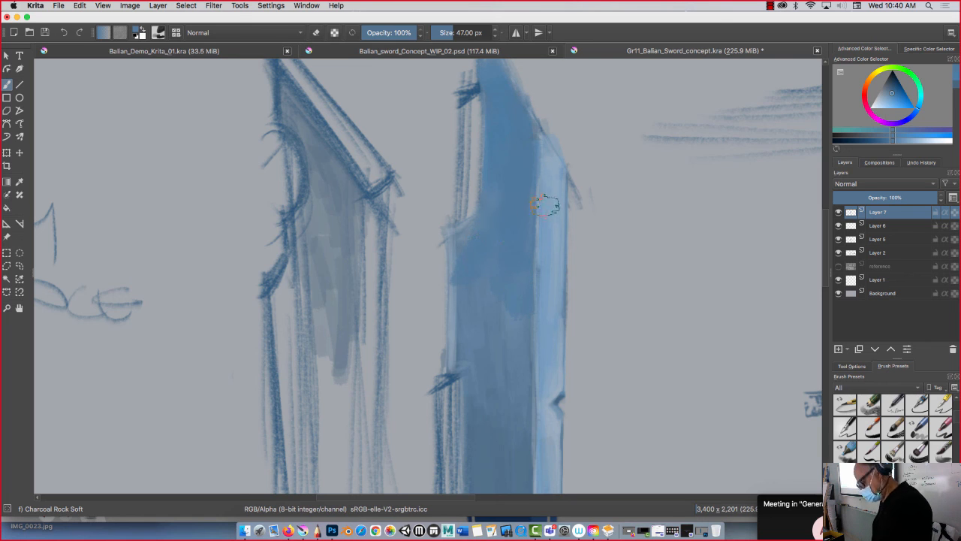
- Sample light blue from the bevel and brush it over the blade's tip at 61% opacity and 38 px
key("p")
left_click(561, 180)
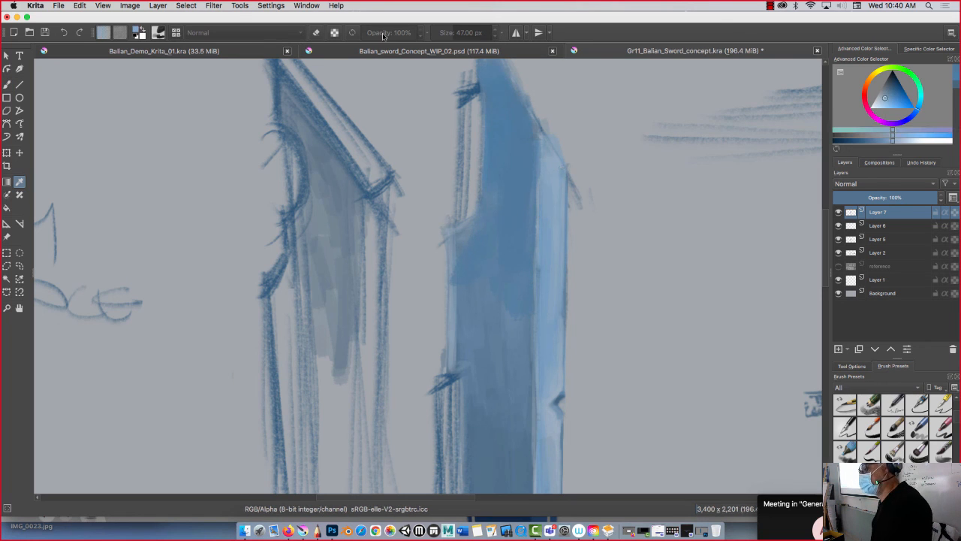
key("b")
left_click_drag(413, 33, 395, 33)
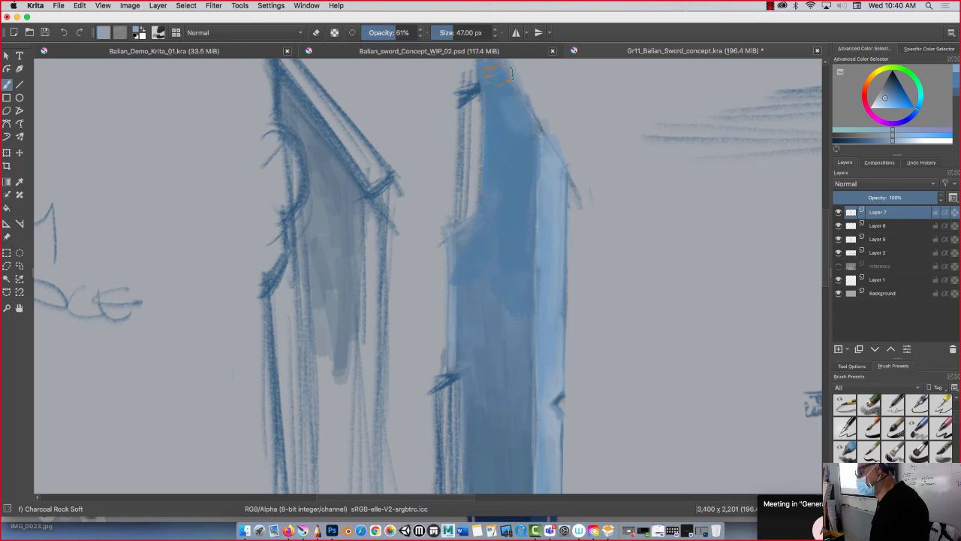
key("bracketleft")
key("bracketleft")
key("bracketleft")
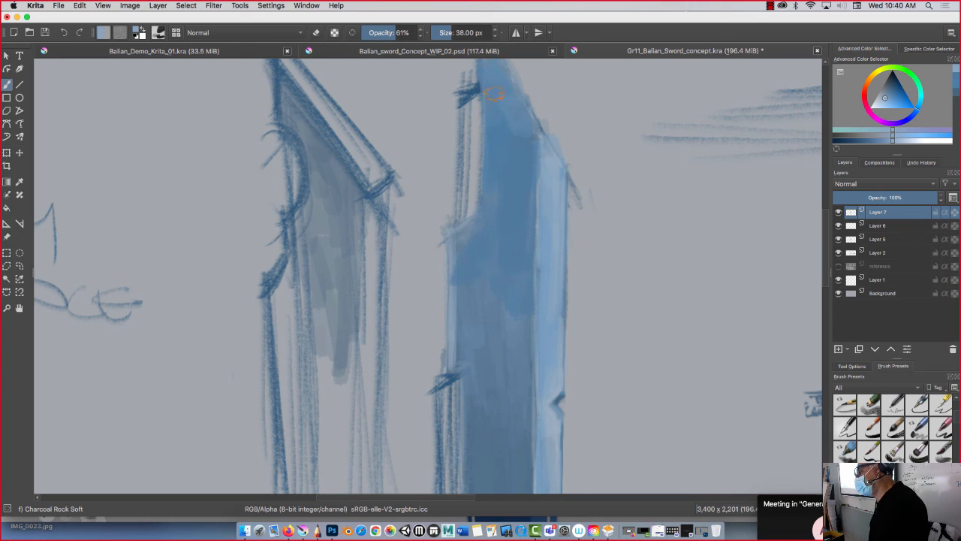
mouse_move(494, 93)
left_mouse_down()
mouse_move(509, 143)
mouse_move(519, 124)
left_mouse_up()
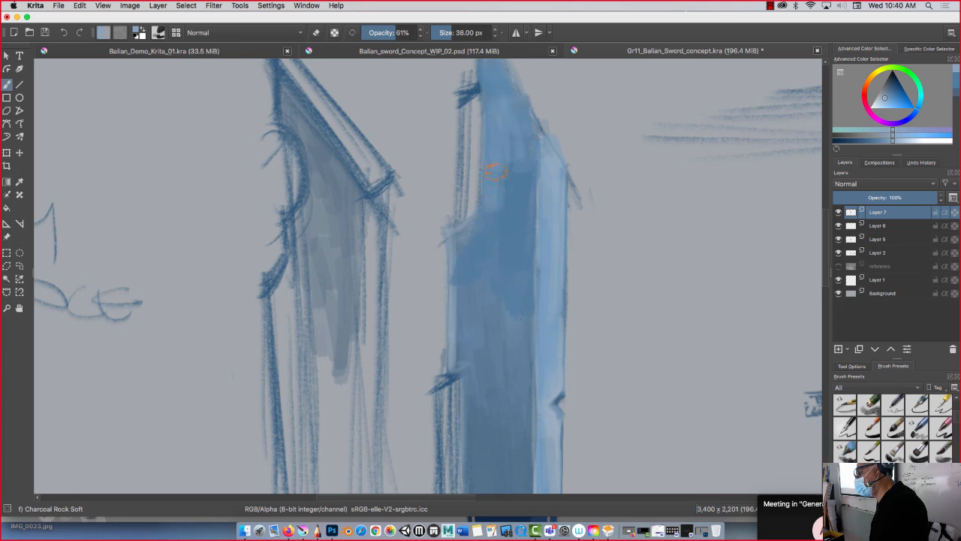
- Sample the mid blue from the upper blade and blend the light tip into the darker face below it
key("p")
left_click(518, 150)
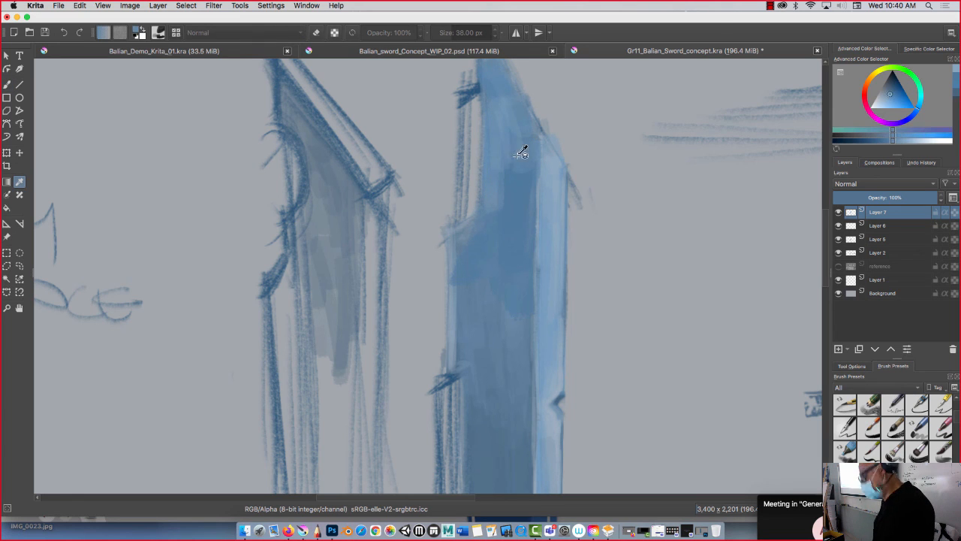
key("b")
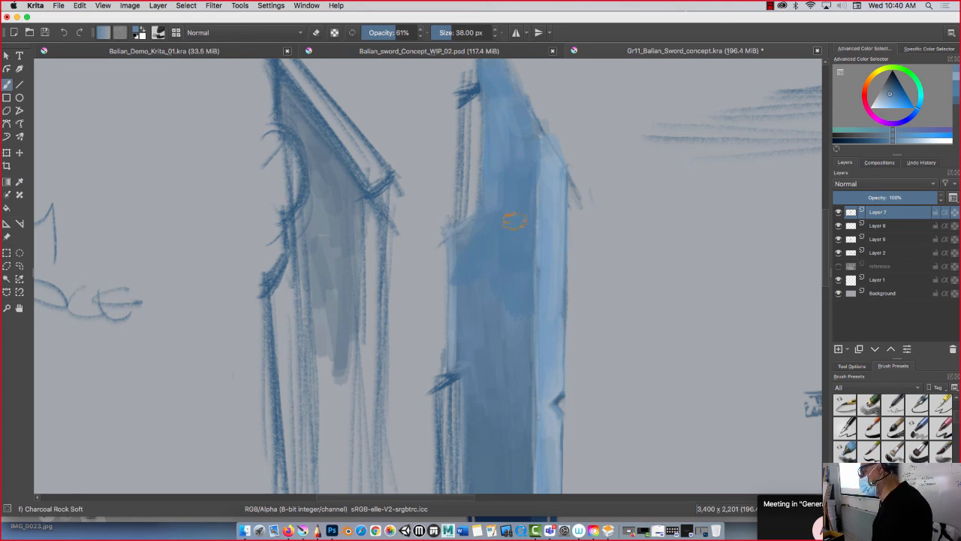
- Shrink the brush to 6 px and paint a brighter blue along the lower edge of the notch in the bevel
scroll(476, 261, "down", 5)
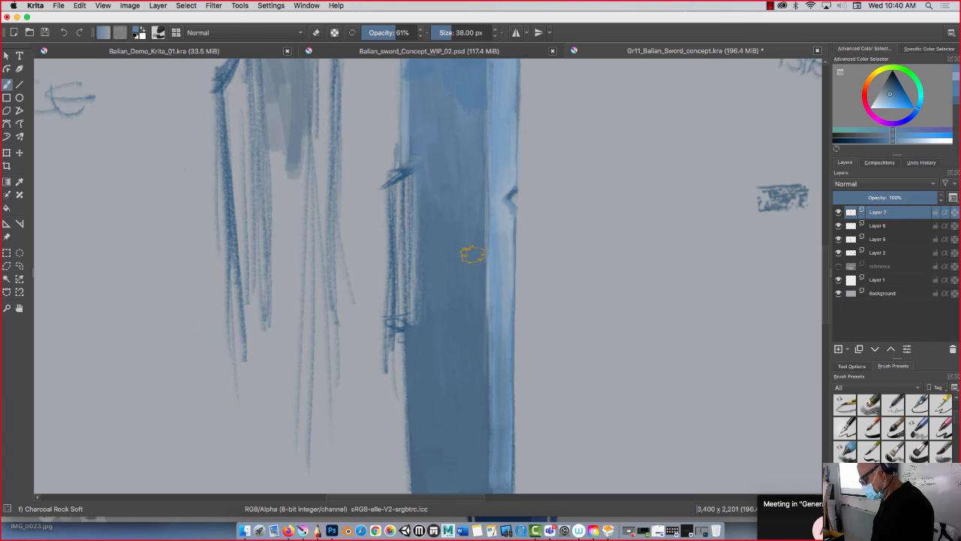
scroll(472, 254, "up", 2)
left_click_drag(476, 200, 310, 312)
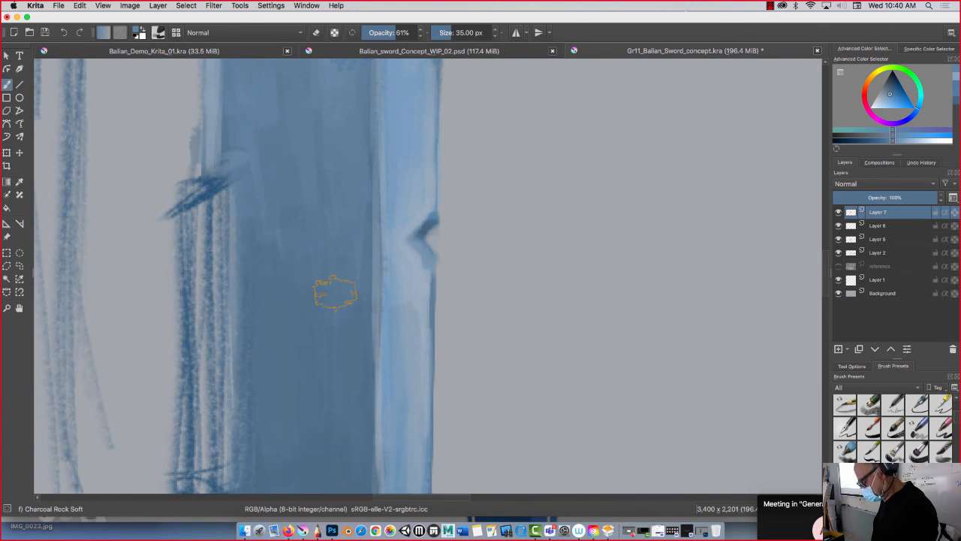
key("bracketleft")
key("bracketleft")
key("bracketleft")
key("bracketleft")
key("bracketleft")
key("bracketleft")
key("bracketleft")
key("bracketleft")
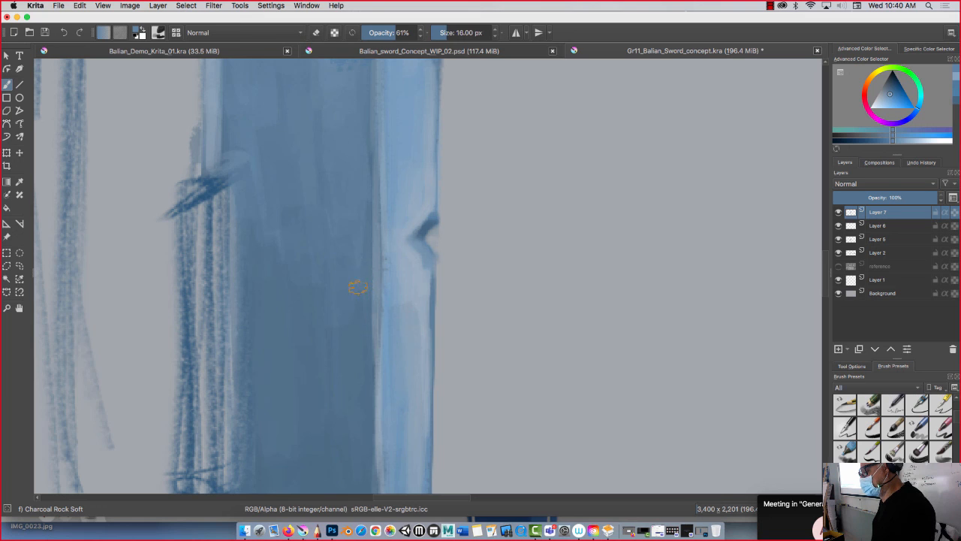
key("bracketleft")
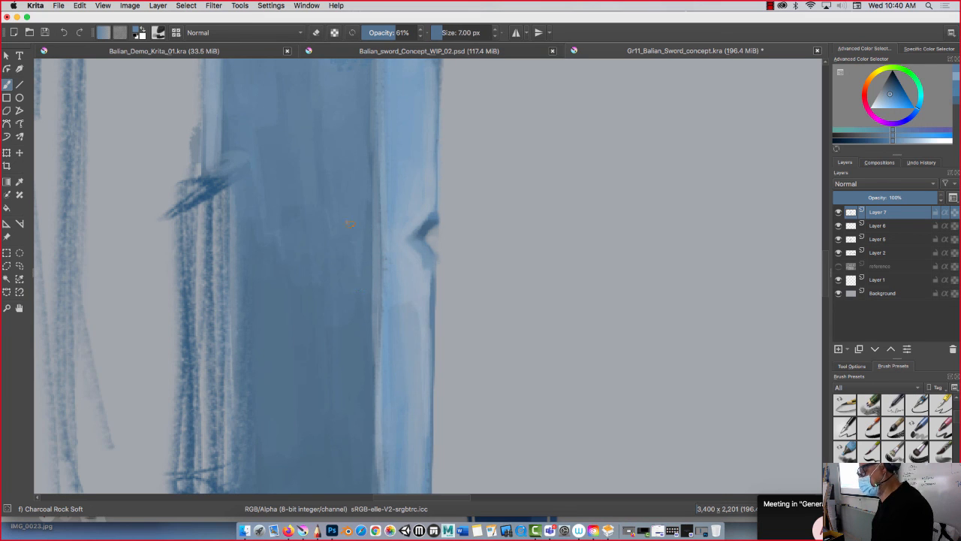
left_click(891, 99)
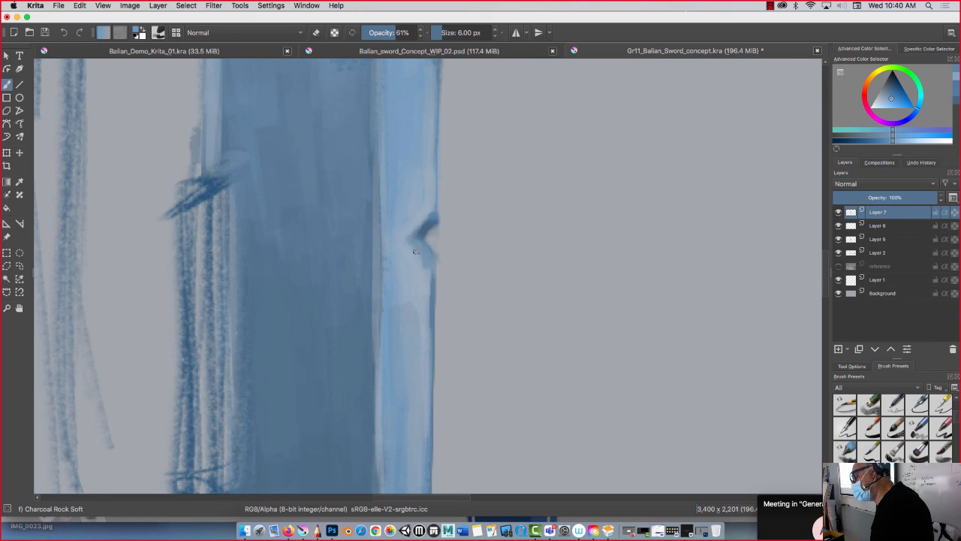
- Lower the brush opacity to 28% and brush sampled pale blue highlights around the notch's edges
left_click(887, 102)
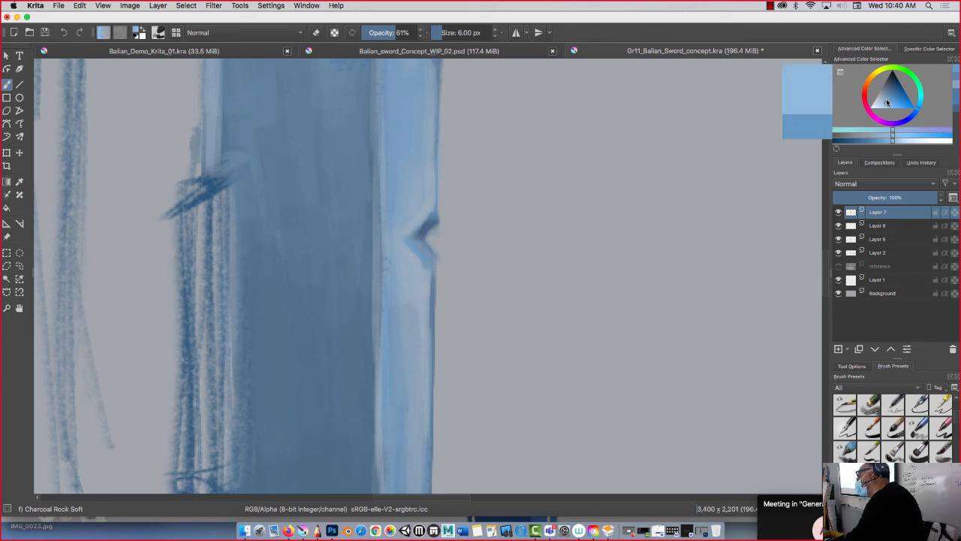
left_click_drag(389, 33, 380, 29)
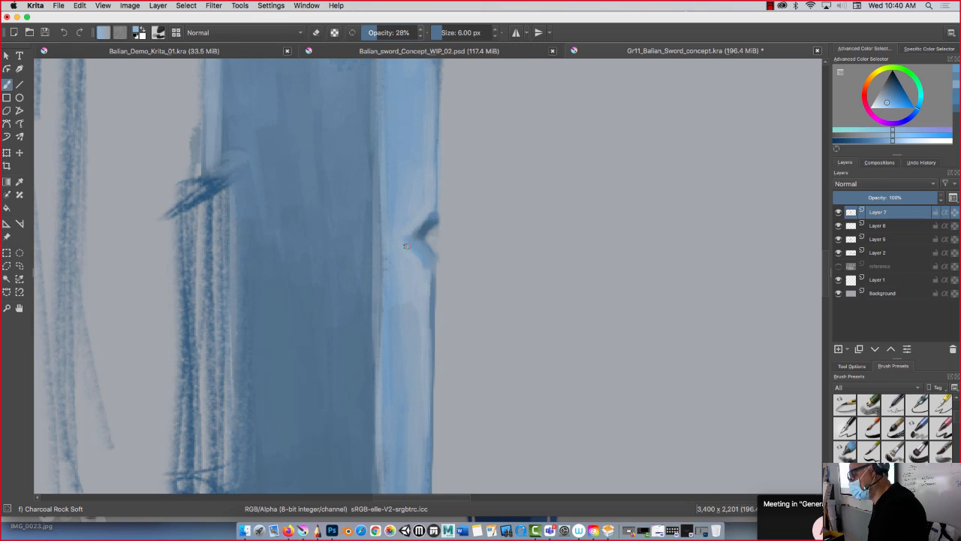
key("p")
left_click(433, 194)
key("b")
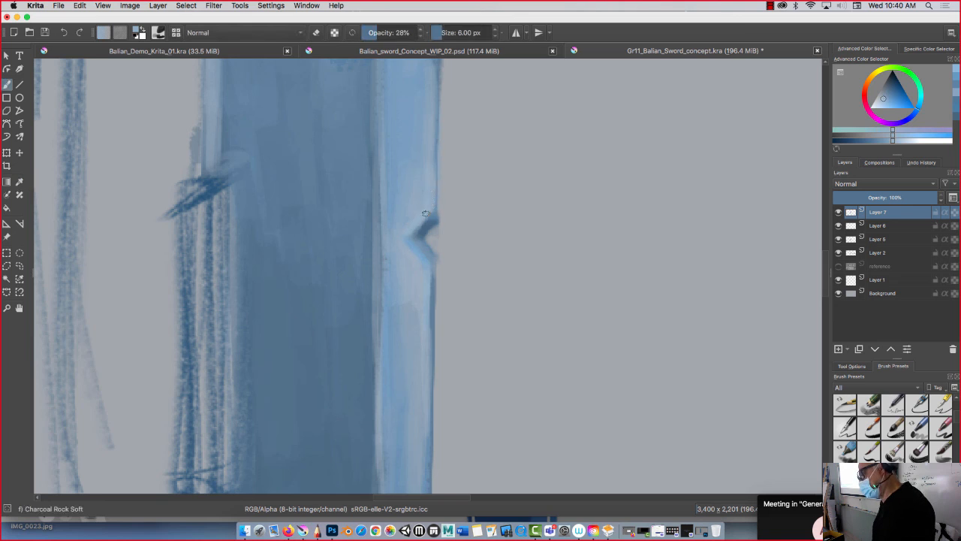
left_click_drag(425, 218, 410, 228)
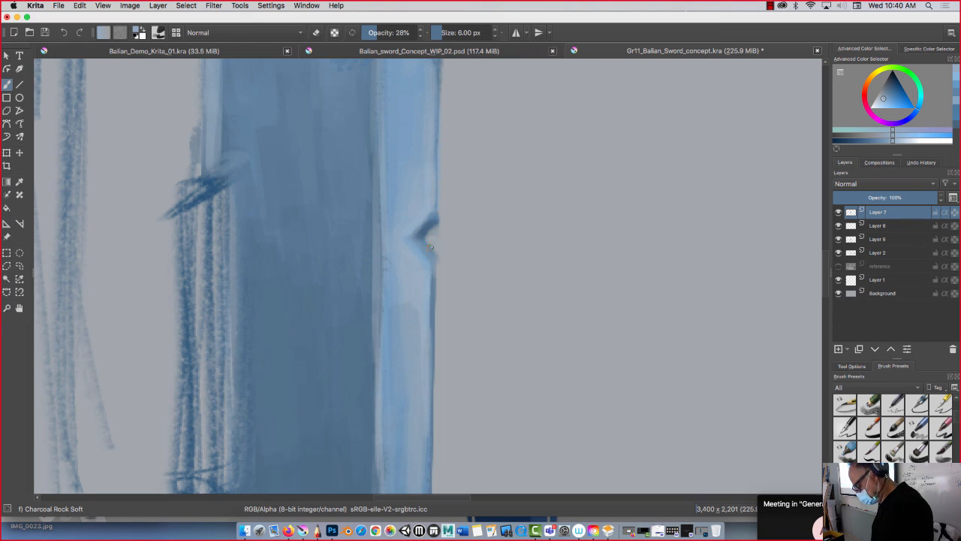
- Undo the last notch stroke and smooth the bevel below the notch with the pale blue brush at 9 px
key("bracketright")
key("ctrl+z")
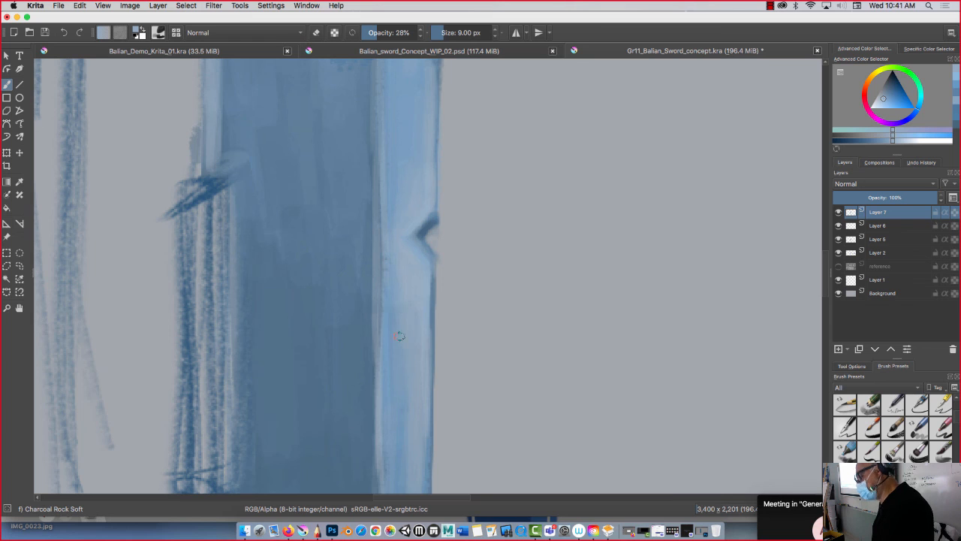
key("super+minus")
key("super+minus")
key("super+minus")
key("super+minus")
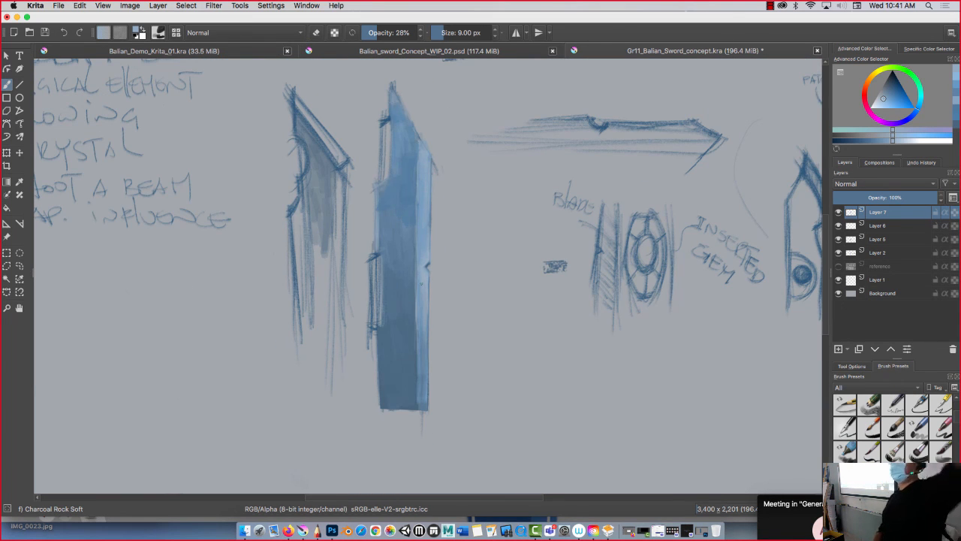
- Sketch an enlarged V-shaped notch with vertical blade edges beside the handwritten notes, using the Pencil-5 Tilted brush in dark blue
left_click(846, 403)
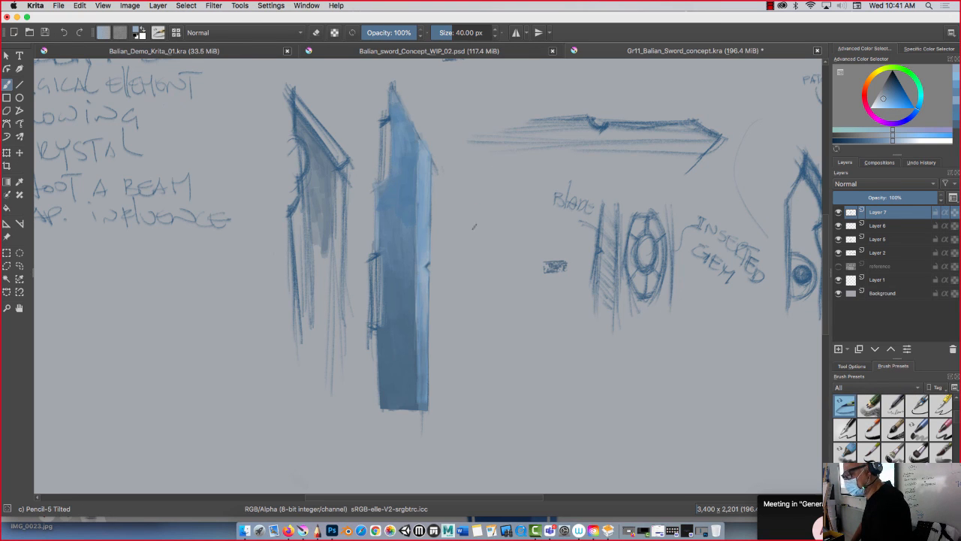
left_click_drag(895, 95, 898, 79)
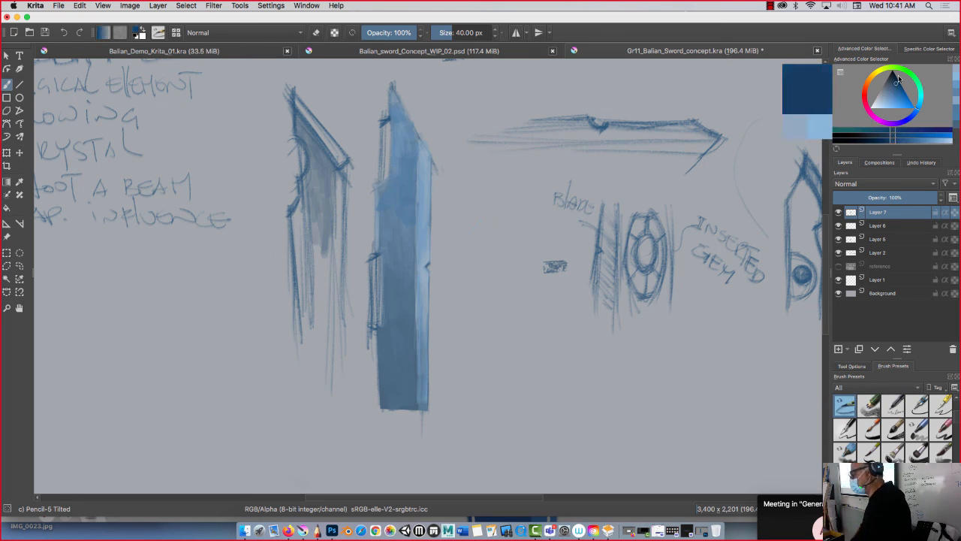
mouse_move(211, 255)
left_mouse_down()
mouse_move(175, 285)
mouse_move(214, 325)
mouse_move(172, 289)
mouse_move(191, 288)
mouse_move(222, 310)
mouse_move(188, 265)
mouse_move(197, 282)
mouse_move(206, 258)
mouse_move(219, 257)
mouse_move(191, 268)
left_mouse_up()
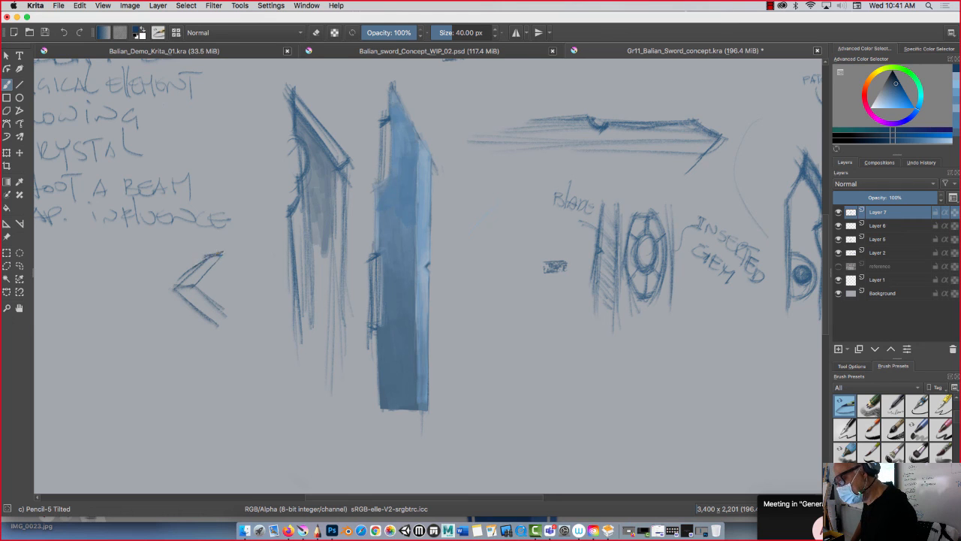
left_click_drag(219, 213, 220, 253)
mouse_move(210, 318)
left_mouse_down()
mouse_move(227, 325)
mouse_move(221, 398)
left_mouse_up()
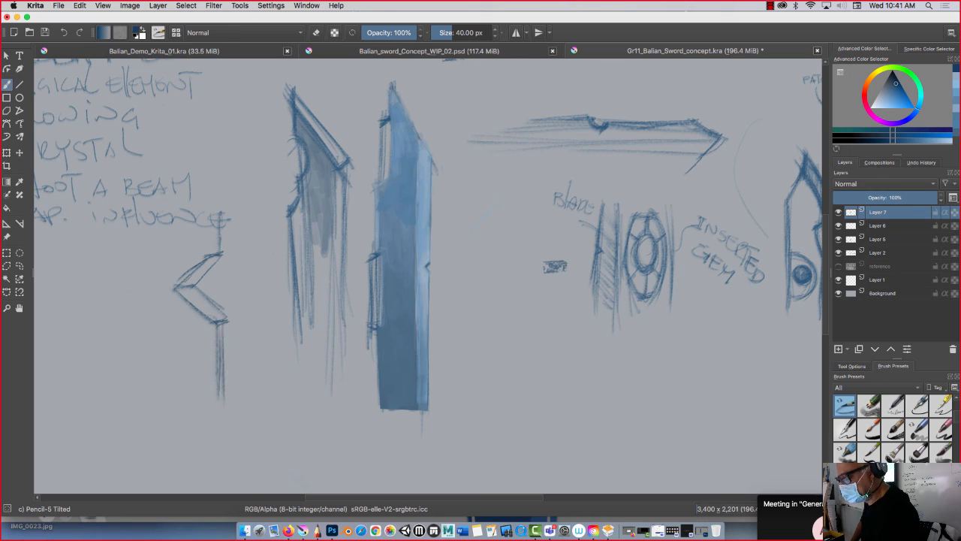
- Shade the lower facet of the enlarged notch dark blue and fill its upper facet with an even darker blue
mouse_move(173, 284)
left_mouse_down()
mouse_move(197, 290)
mouse_move(223, 319)
mouse_move(214, 312)
mouse_move(215, 326)
left_mouse_up()
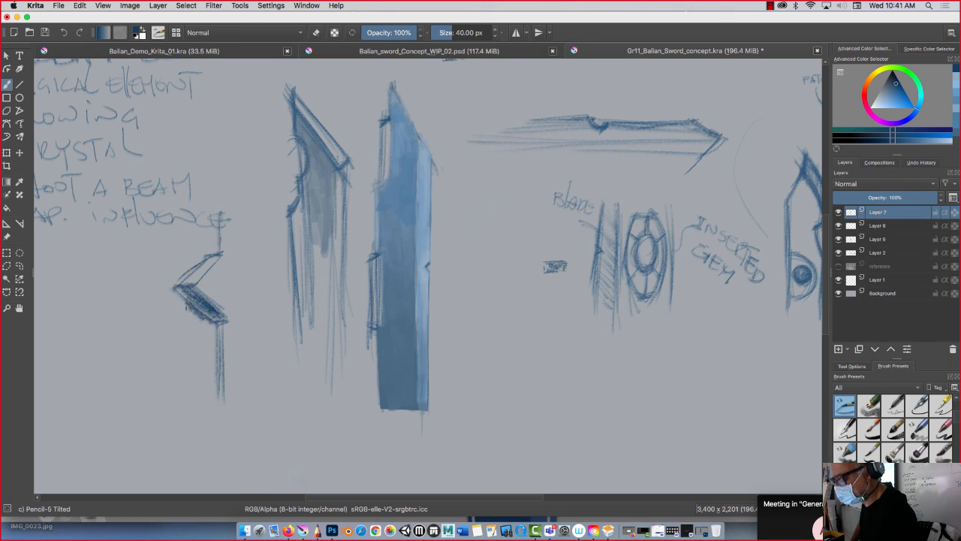
left_click(895, 78)
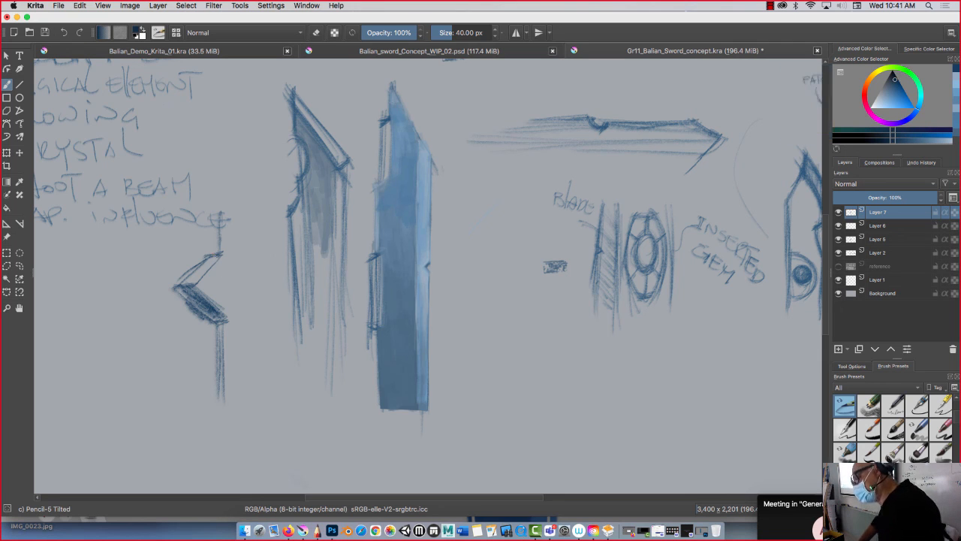
mouse_move(189, 288)
left_mouse_down()
mouse_move(221, 254)
mouse_move(193, 266)
mouse_move(220, 246)
mouse_move(223, 255)
left_mouse_up()
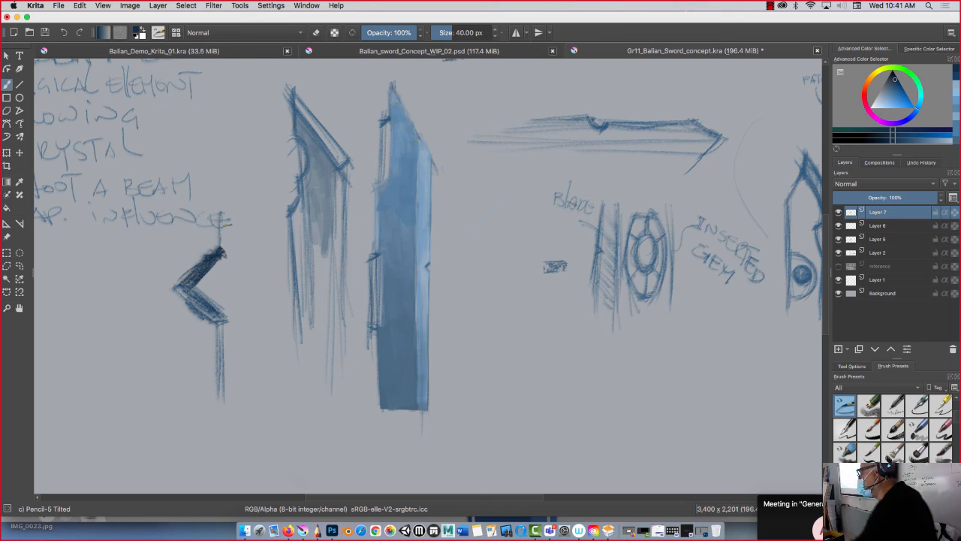
- Switch to lighter mid blues and hatch the blade surface along the notch's upper side and up the edge above it
left_click(897, 83)
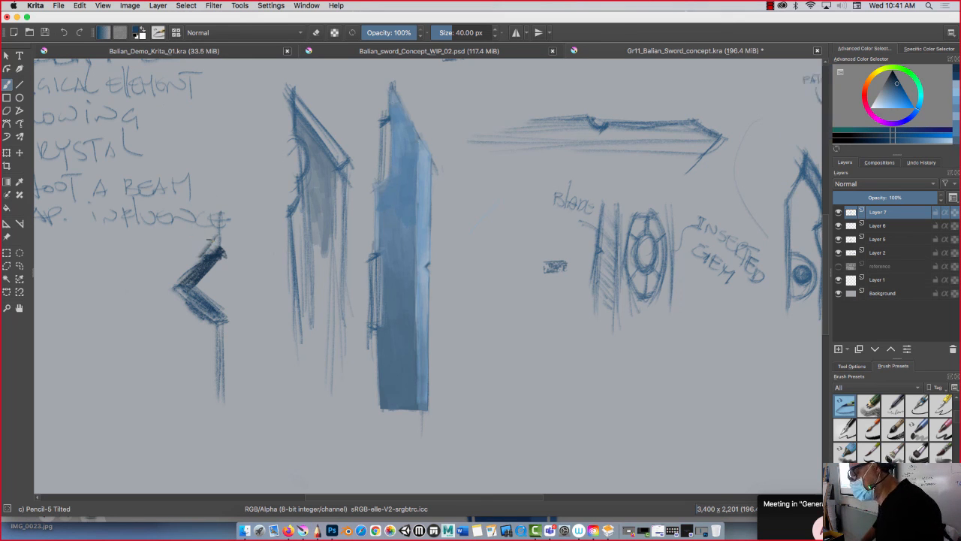
mouse_move(210, 240)
left_mouse_down()
mouse_move(218, 215)
mouse_move(201, 242)
mouse_move(209, 247)
mouse_move(207, 227)
mouse_move(207, 251)
left_mouse_up()
left_click(896, 88)
left_click_drag(200, 260, 174, 281)
left_click_drag(200, 227, 195, 252)
left_click_drag(215, 167, 216, 233)
left_click_drag(213, 183, 221, 242)
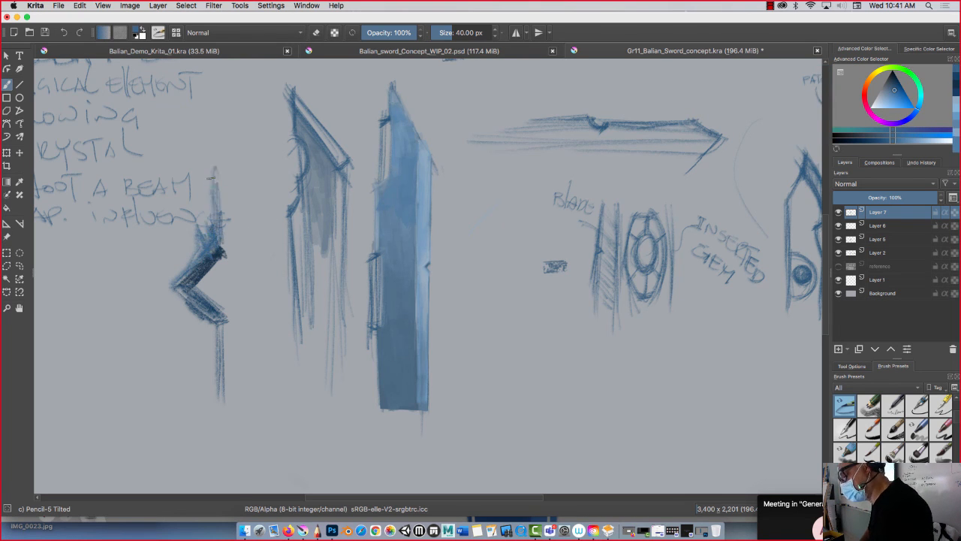
- Hatch the blade surface below the enlarged notch with long vertical mid-blue strokes beside the lower edge
mouse_move(180, 293)
left_mouse_down()
mouse_move(212, 331)
mouse_move(203, 401)
left_mouse_up()
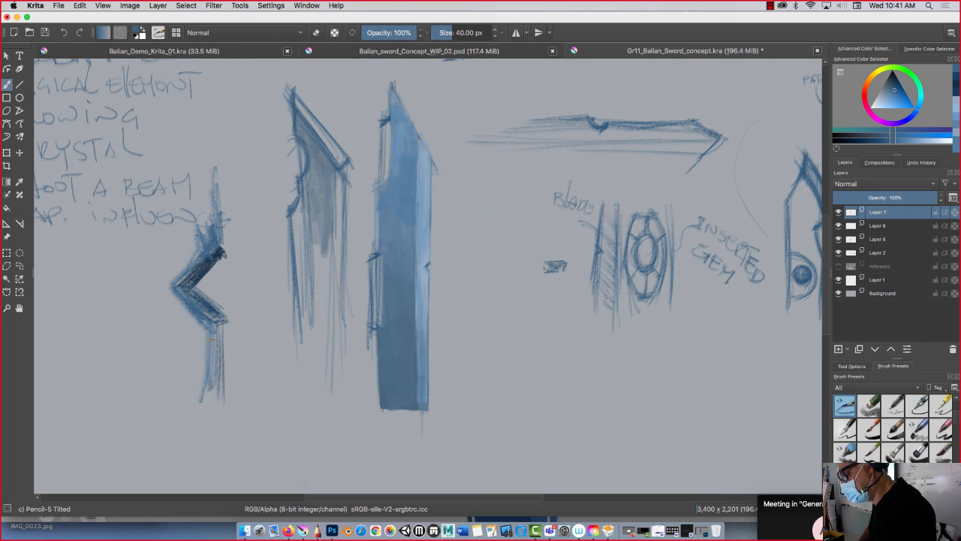
left_click_drag(213, 329, 206, 410)
mouse_move(176, 290)
left_mouse_down()
mouse_move(203, 340)
mouse_move(189, 361)
mouse_move(192, 428)
left_mouse_up()
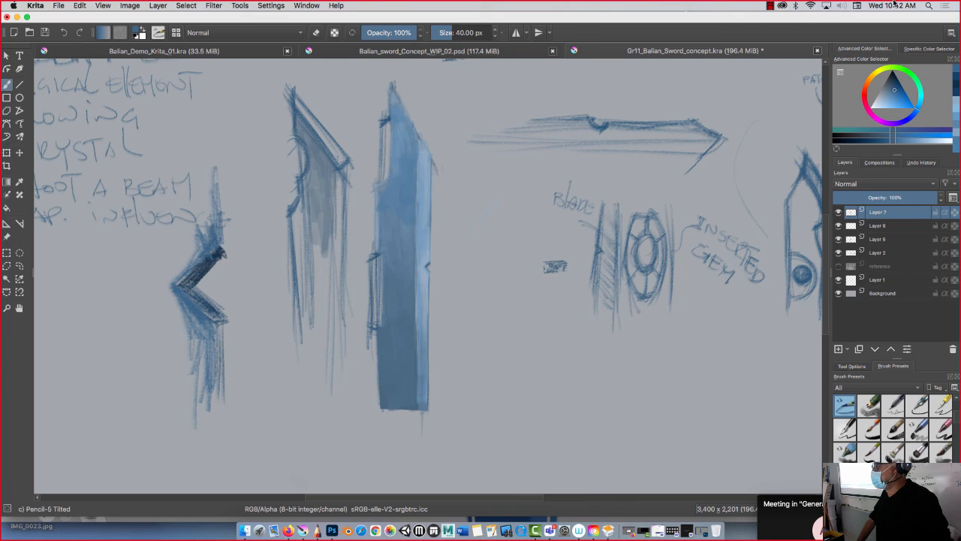
left_click(769, 5)
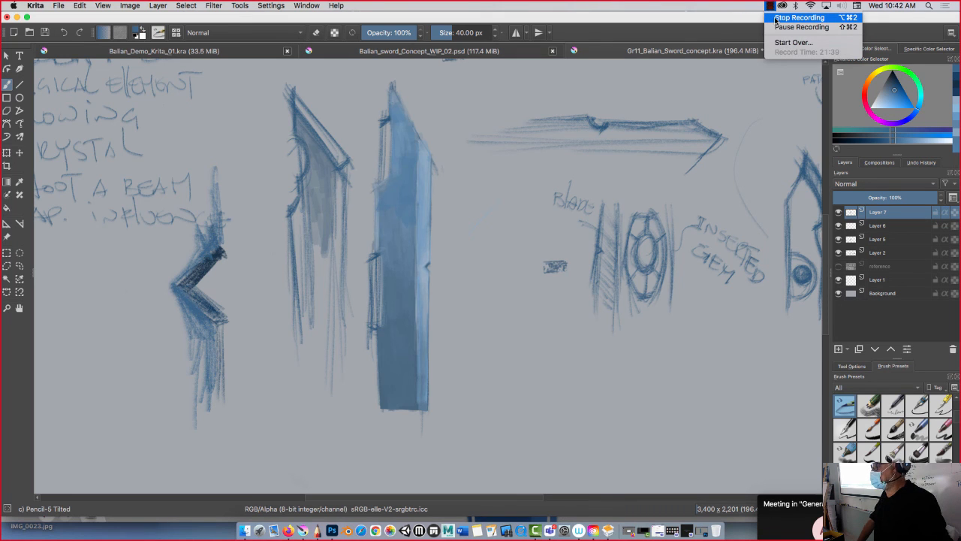